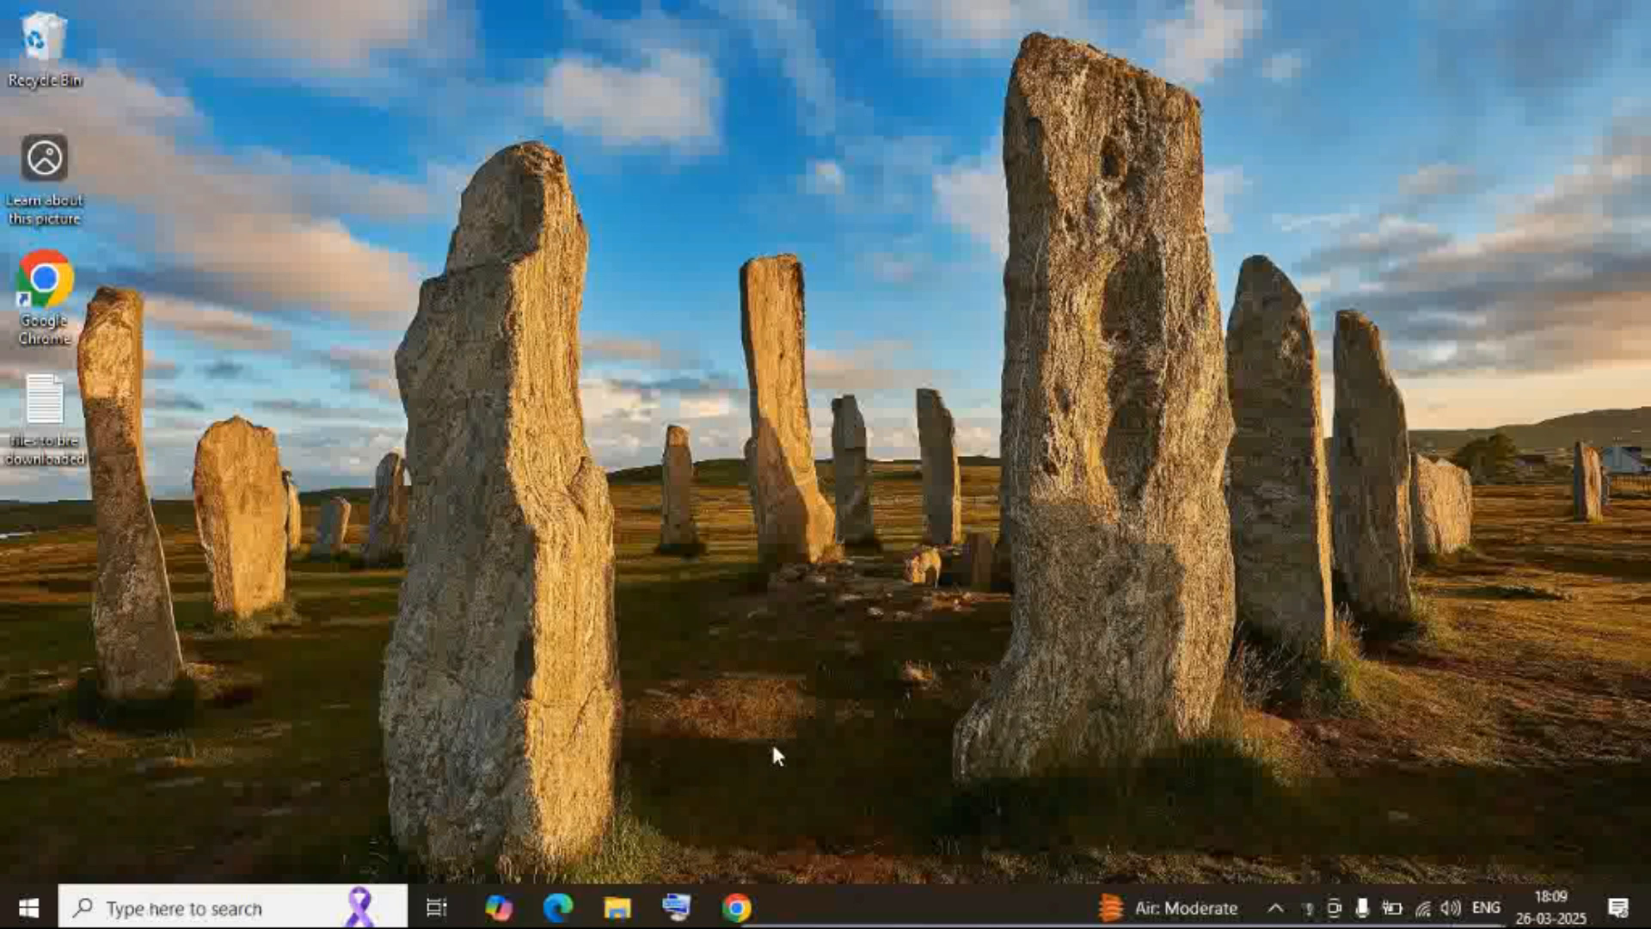
Open Chrome, search Google for "oracle vmware download" and open the Oracle VM VirtualBox - Downloads result
{"action": "left_click", "coordinate": [737, 909]}
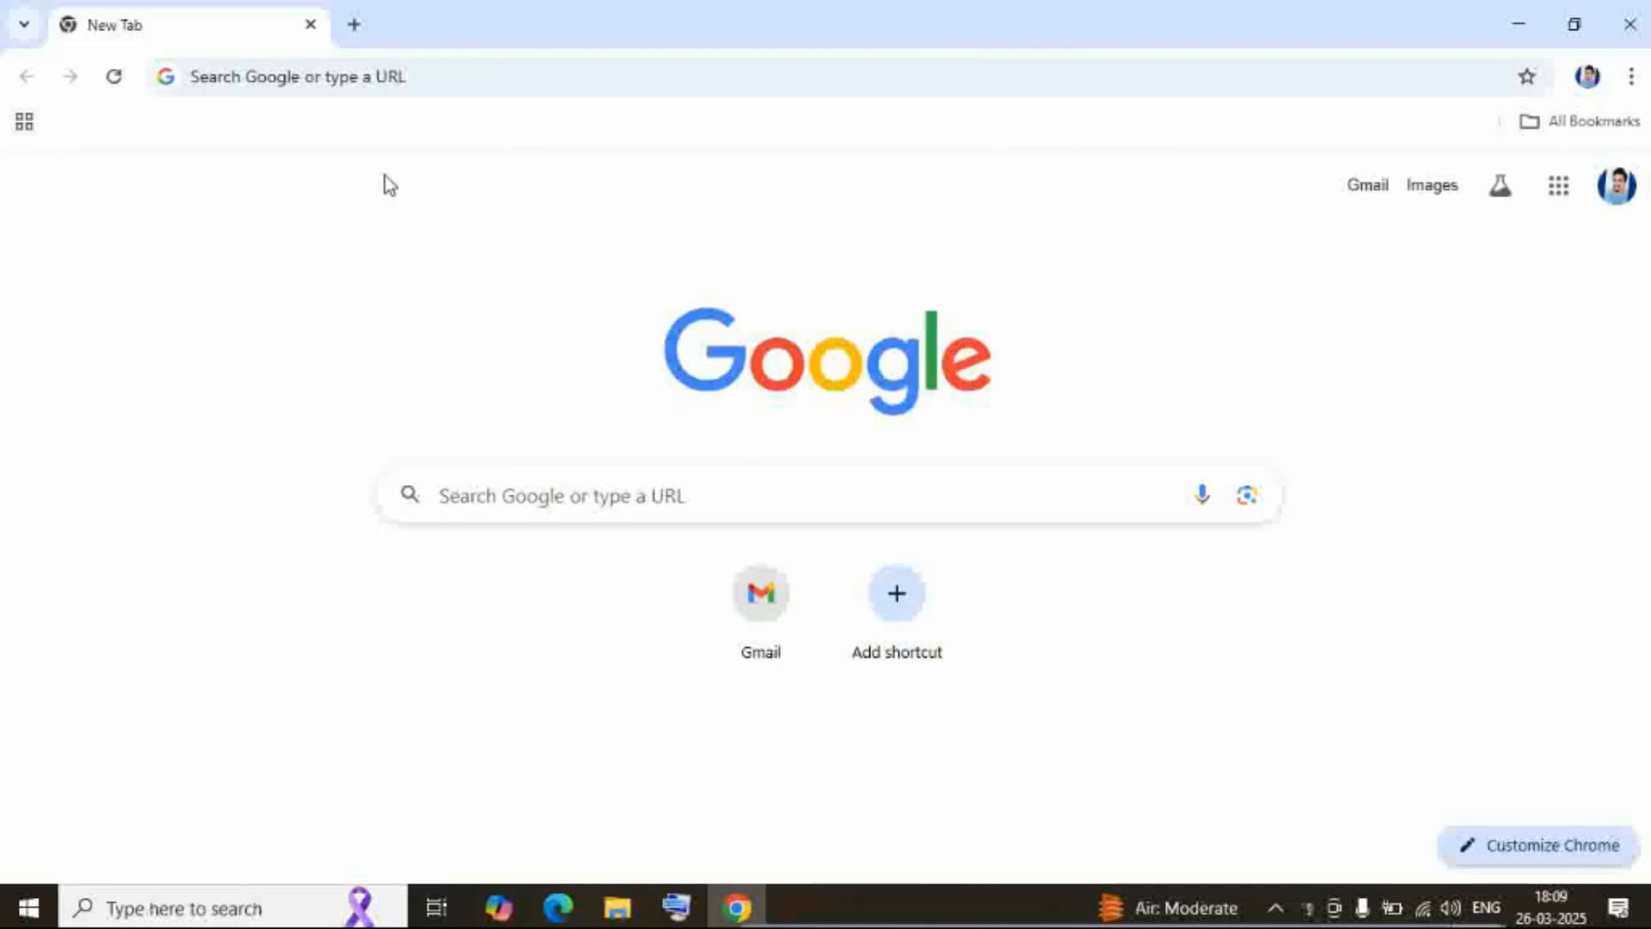
{"action": "left_click", "coordinate": [351, 89]}
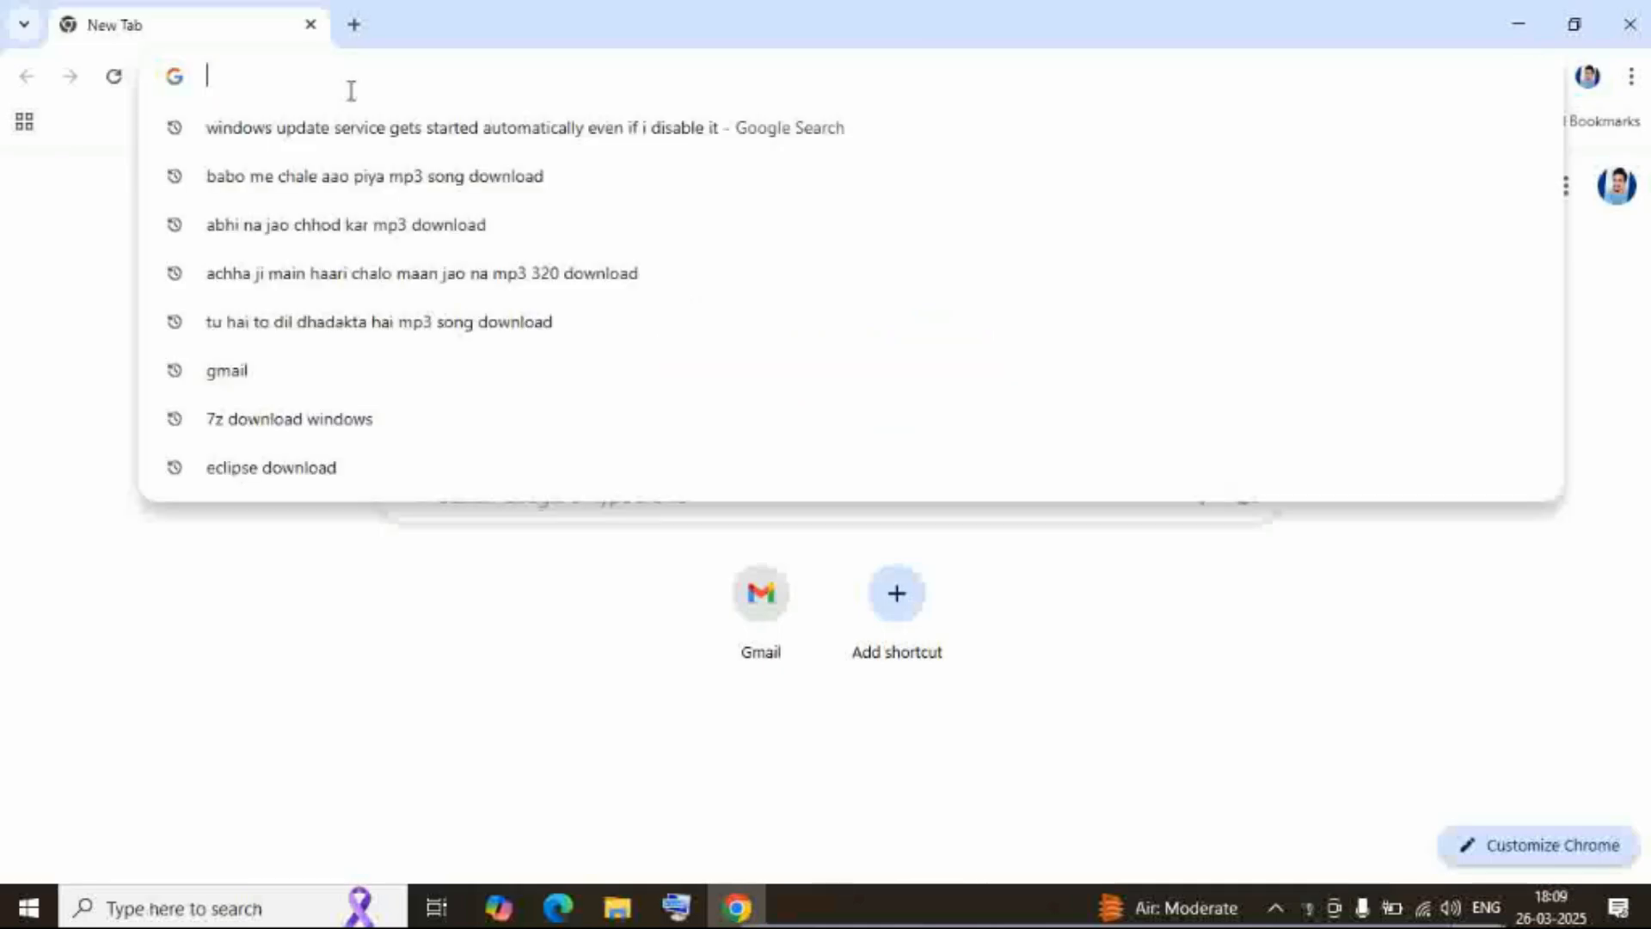
{"action": "type", "text": "ora"}
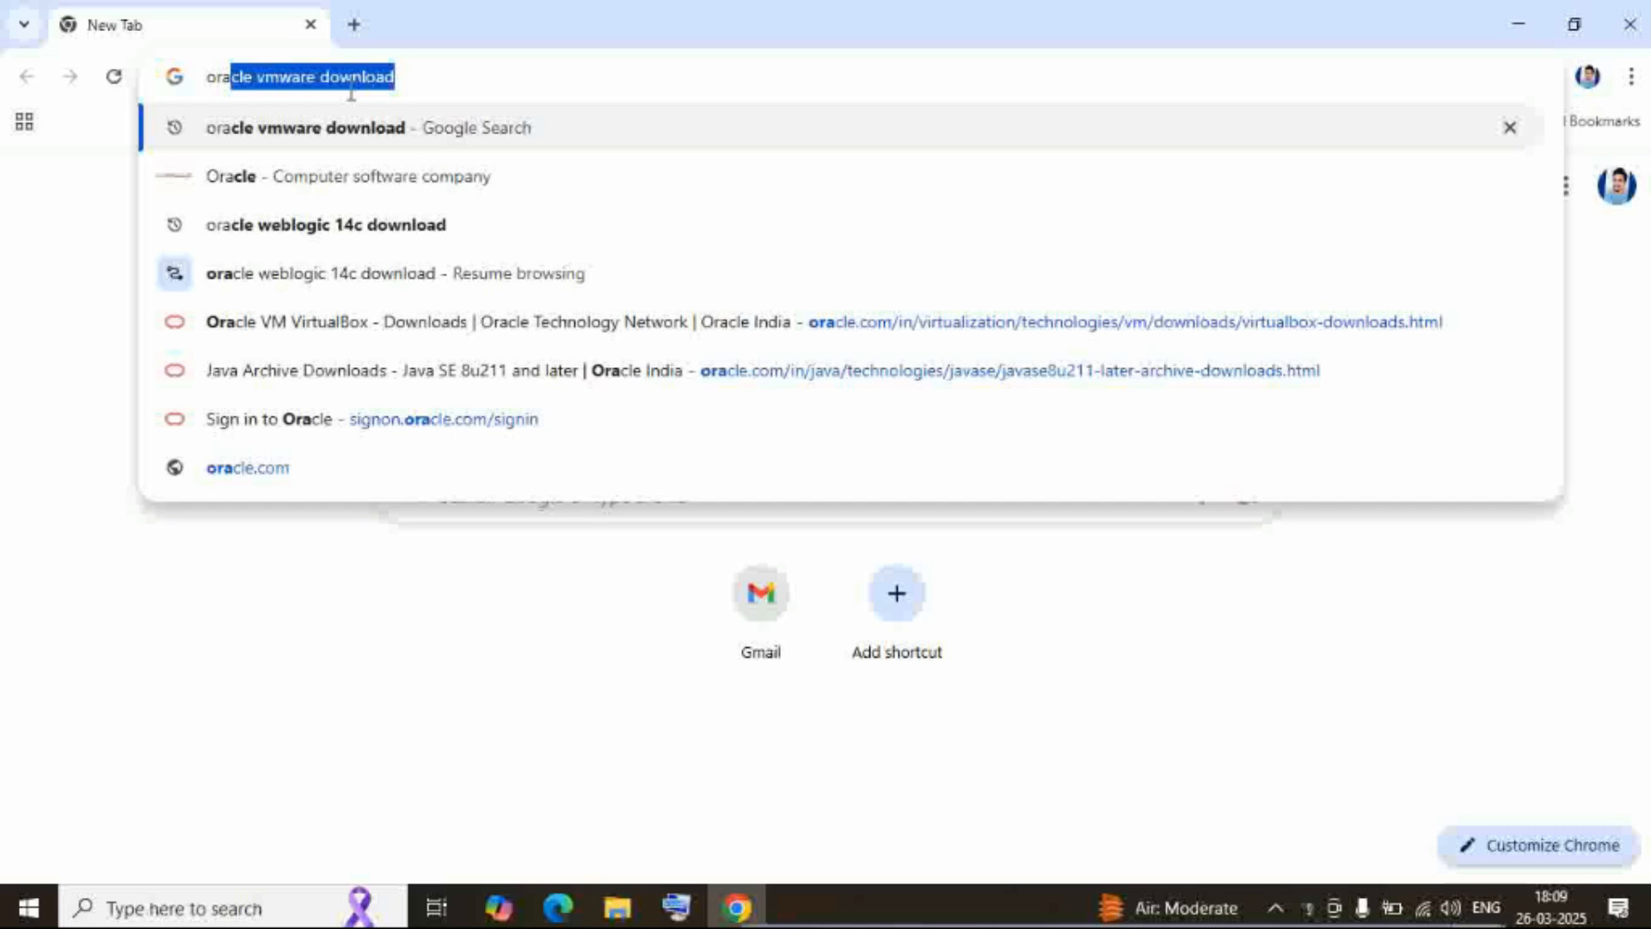
{"action": "key", "text": "Return"}
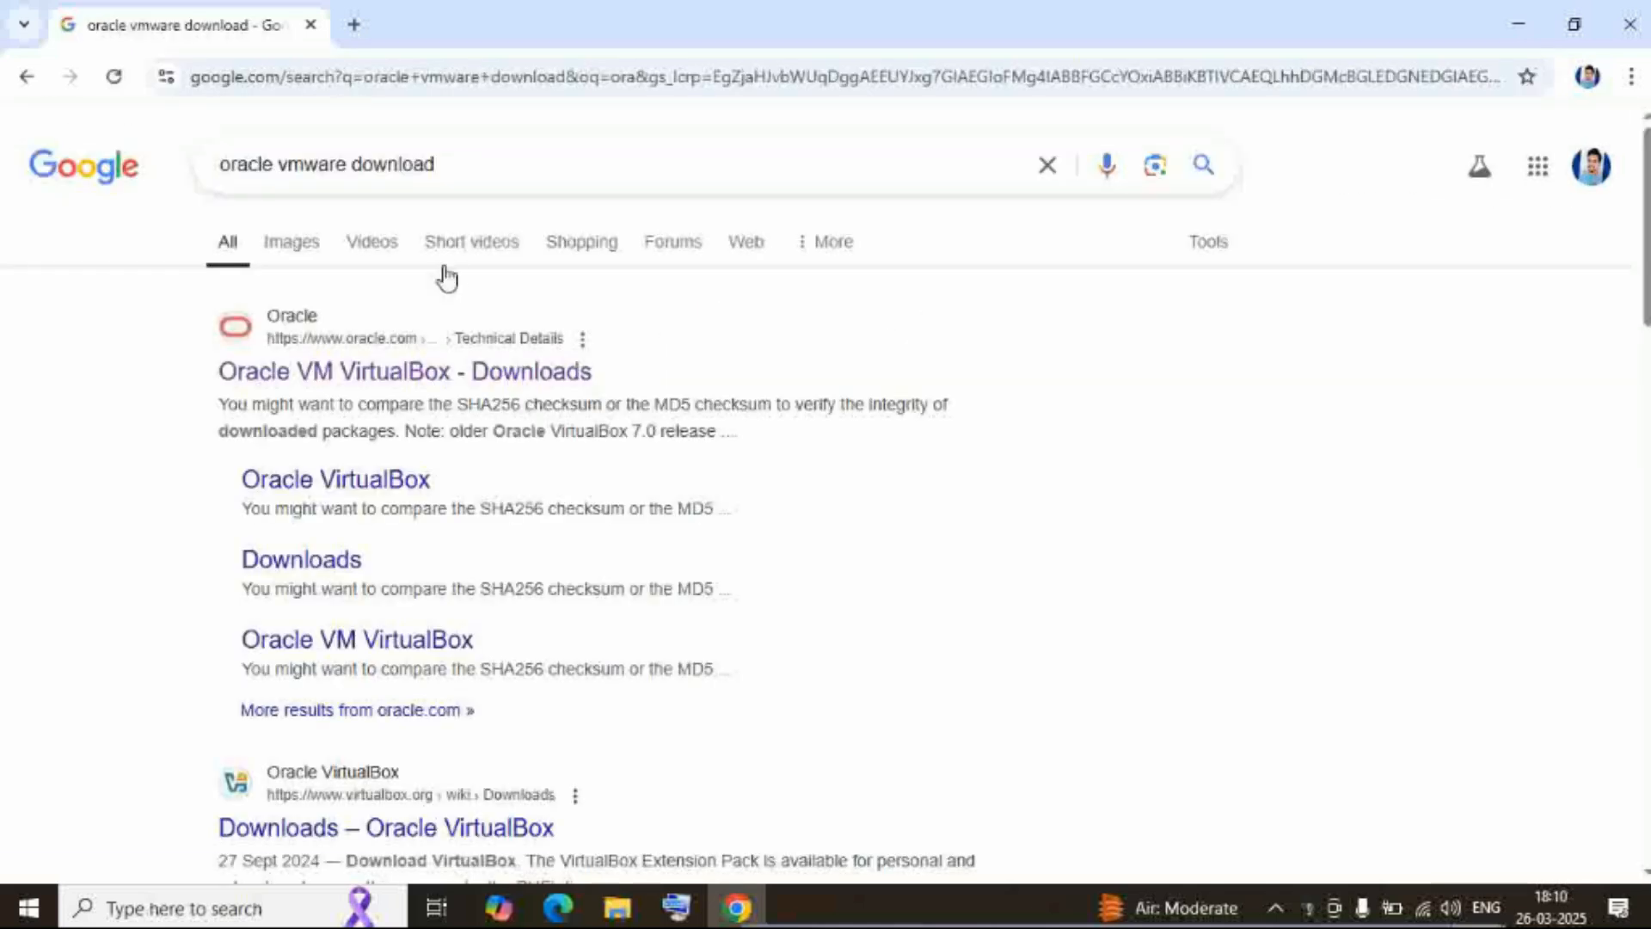
{"action": "left_click", "coordinate": [499, 376]}
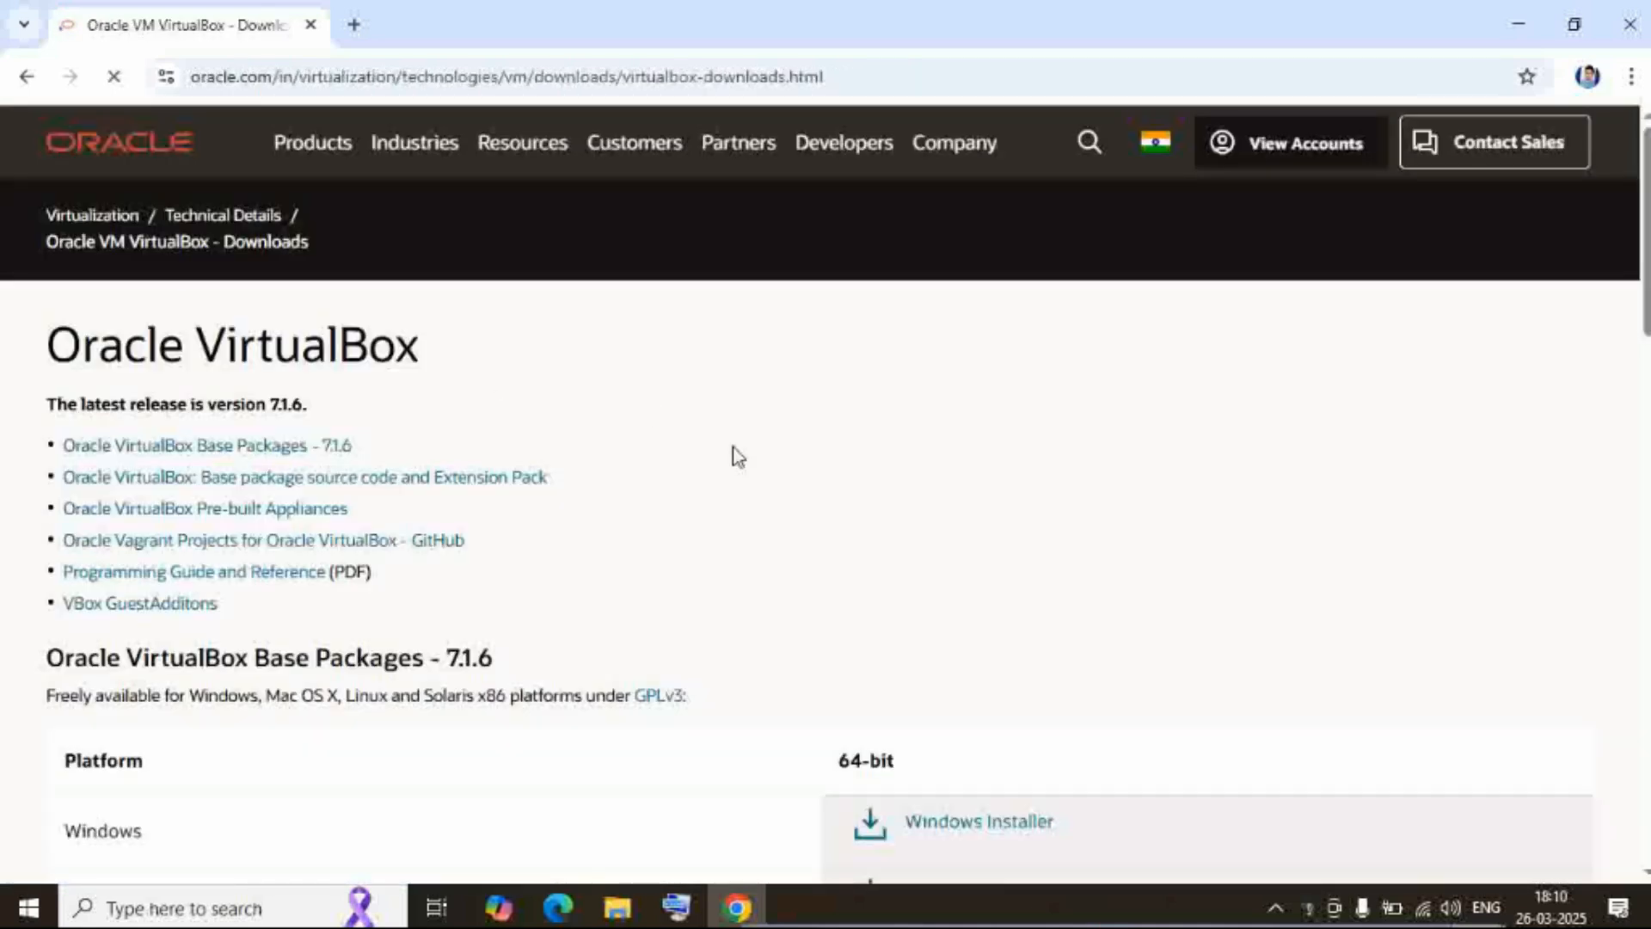
Locate the Windows row in the Oracle VirtualBox Base Packages table, highlight its platform name and close the sales chat popup
{"action": "scroll", "coordinate": [1644, 292], "scroll_direction": "down", "scroll_amount": 2}
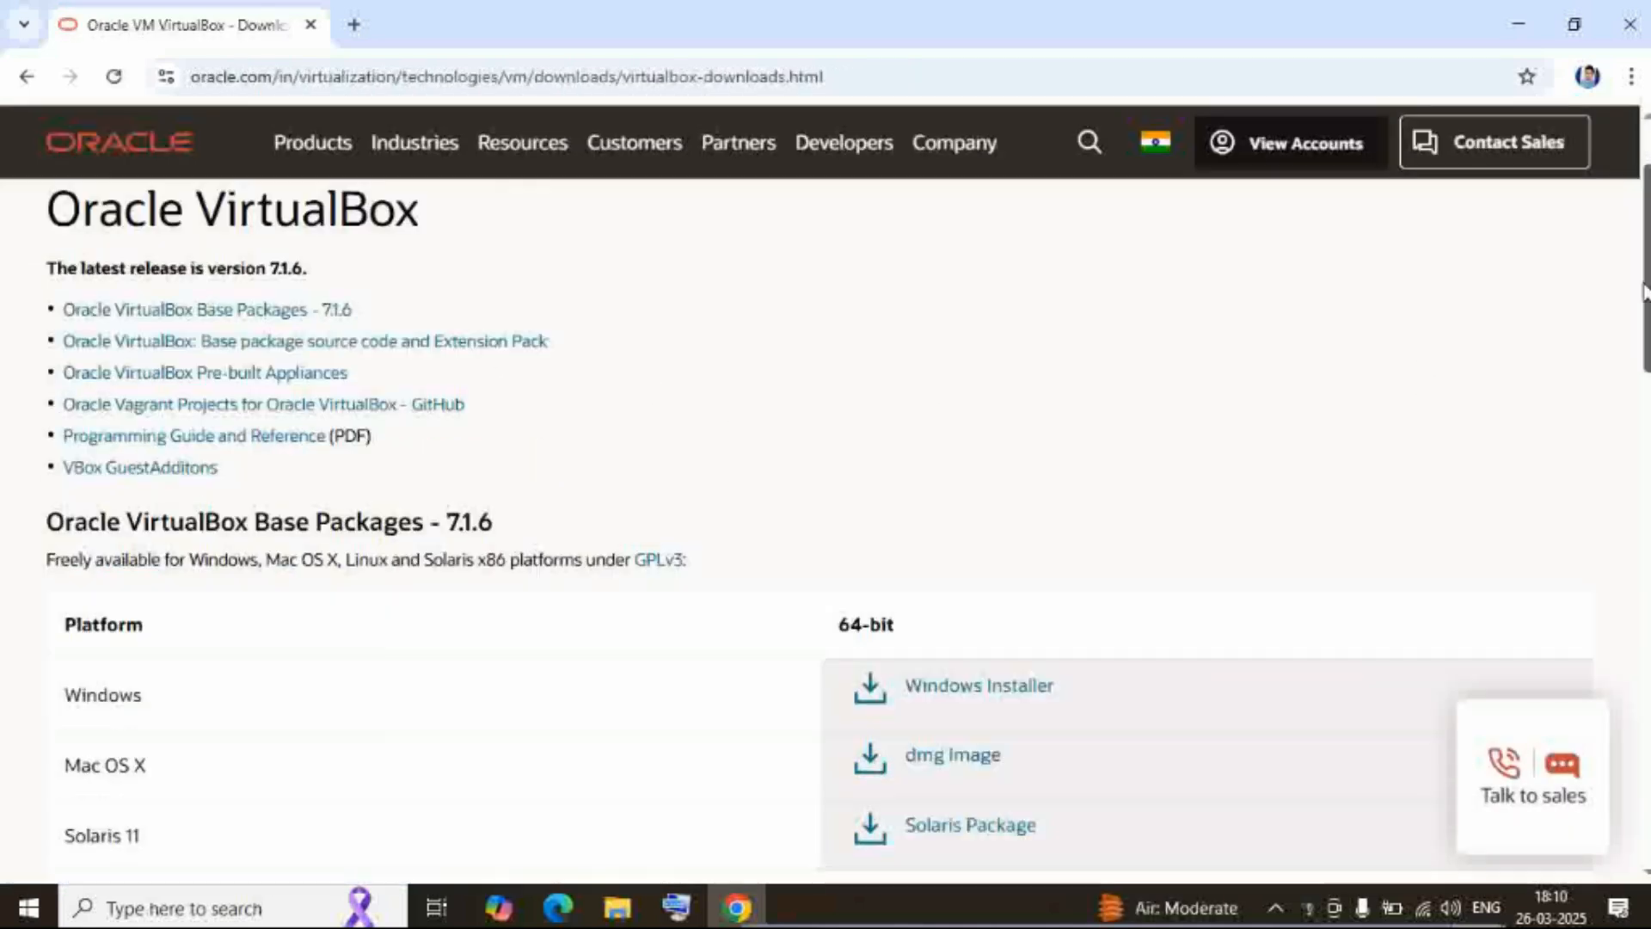
{"action": "scroll", "coordinate": [1644, 292], "scroll_direction": "down", "scroll_amount": 2}
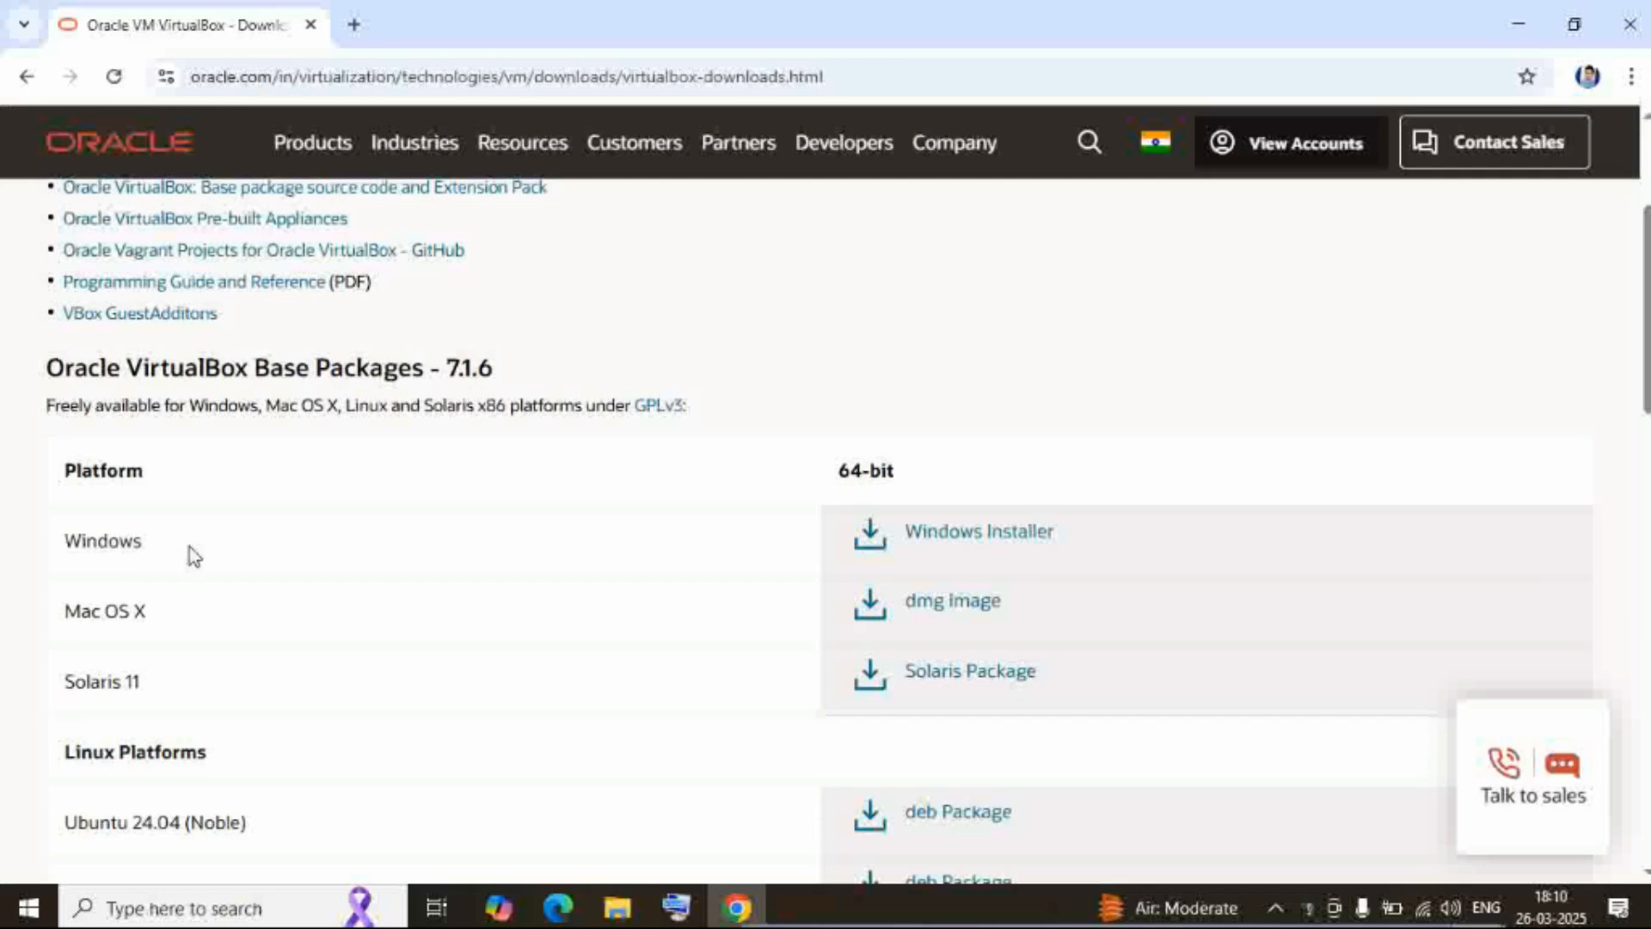
{"action": "double_click", "coordinate": [117, 542]}
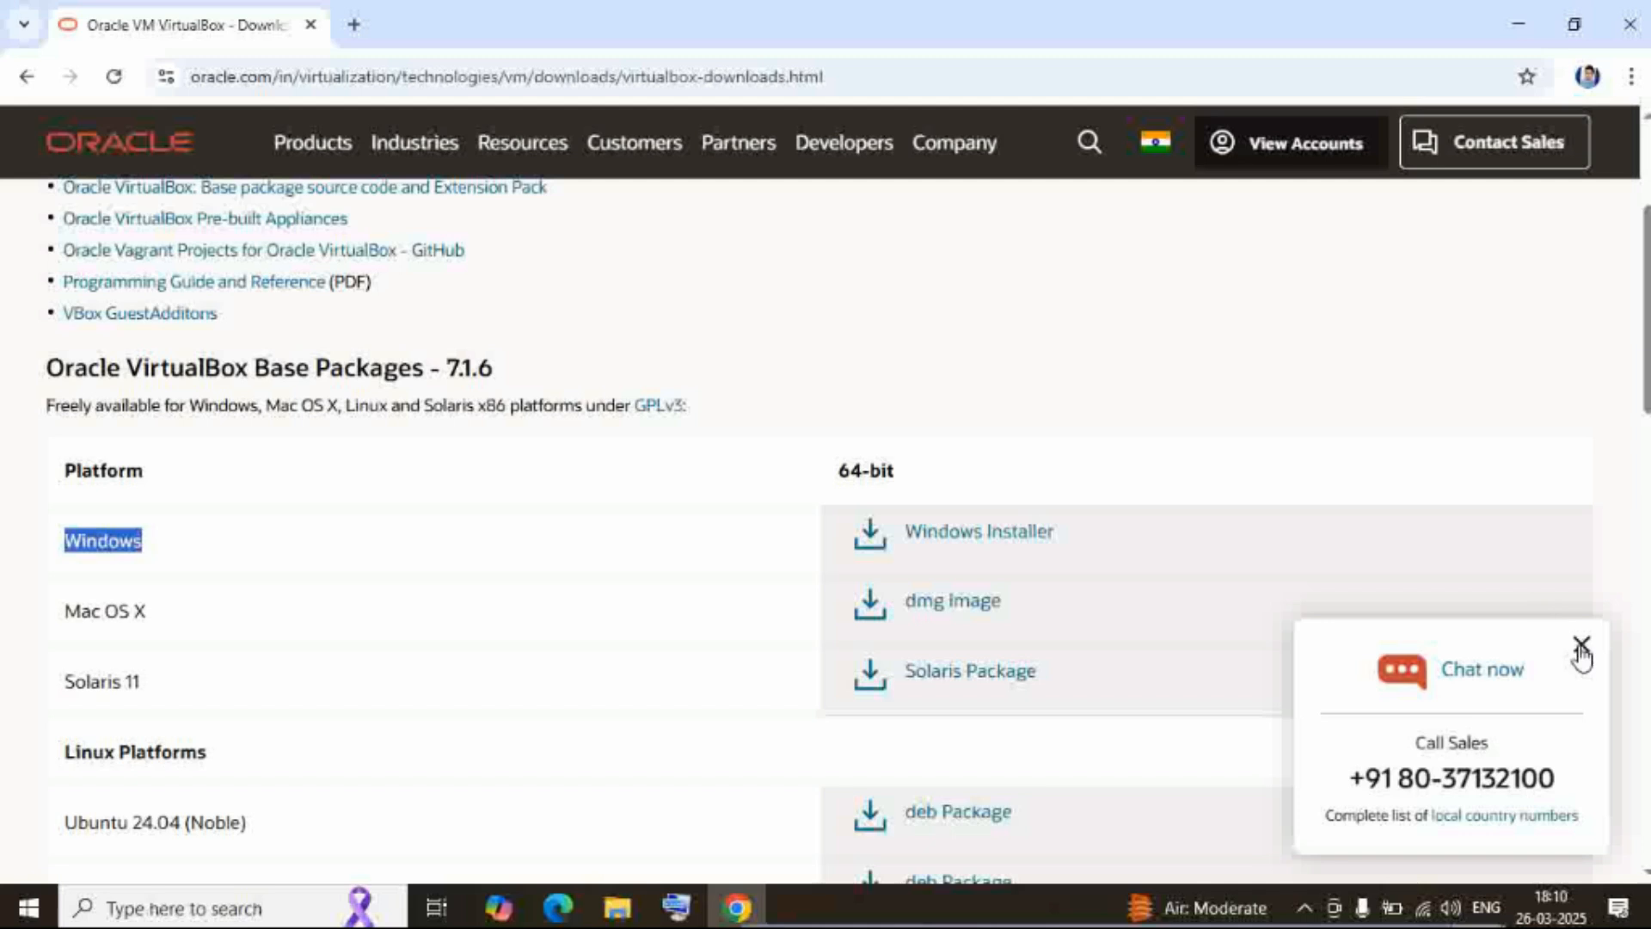
{"action": "left_click", "coordinate": [1580, 644]}
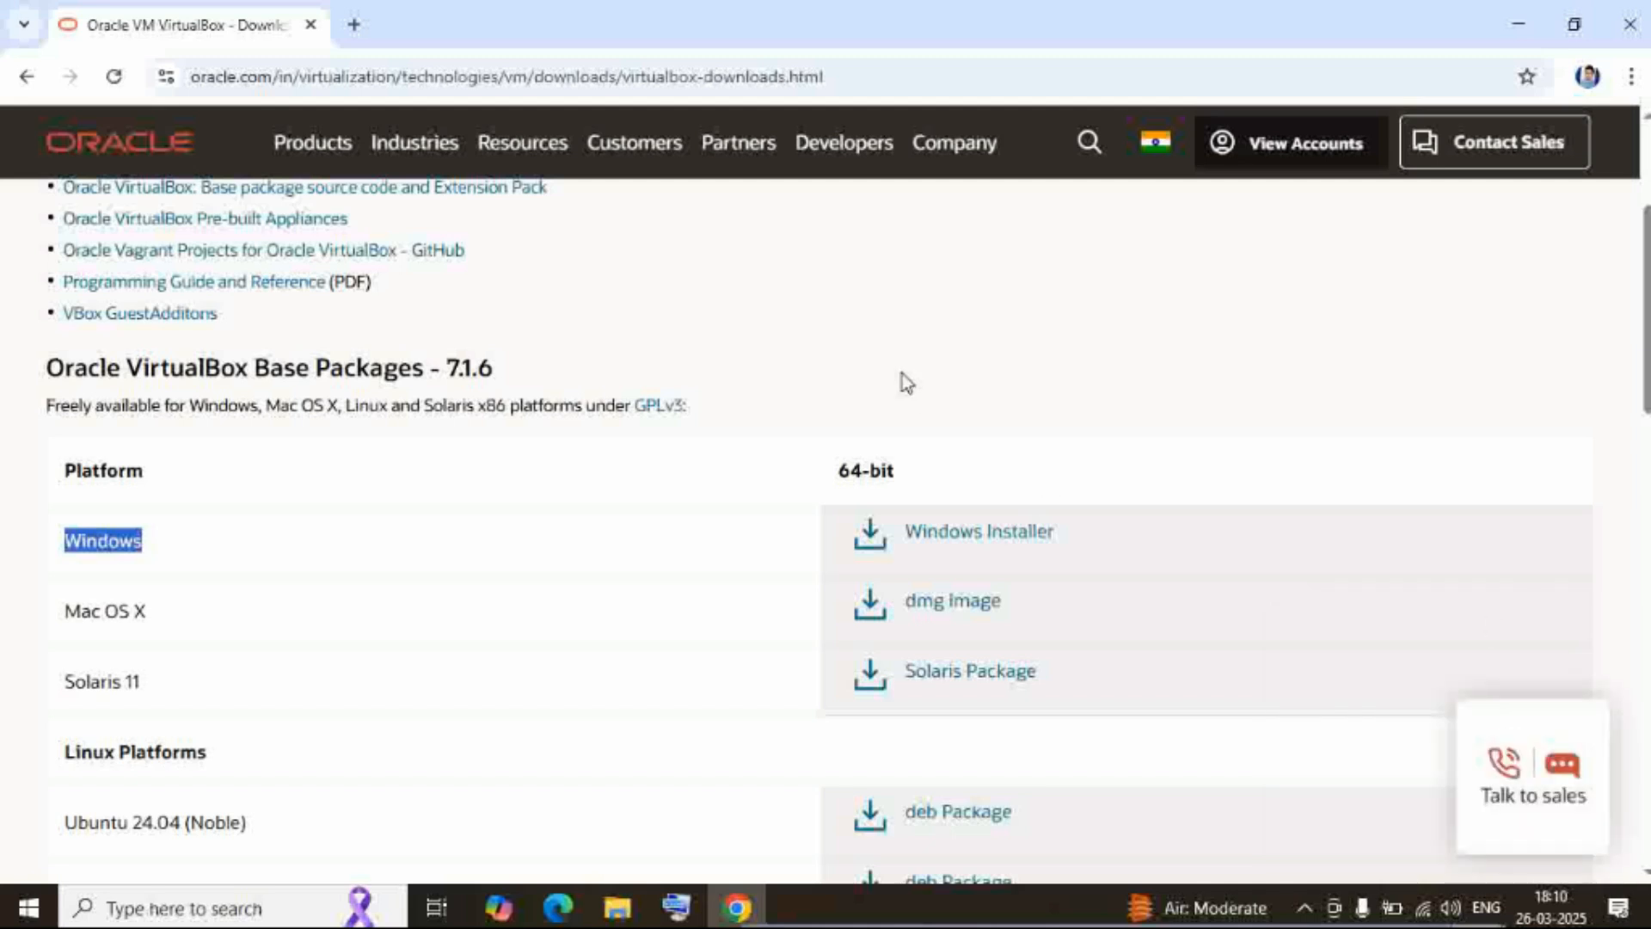
Switch to File Explorer, open the Software folder on Local Disk (D:) and select the VirtualBox-7.1.6-167084-Win installer
{"action": "left_click", "coordinate": [621, 907]}
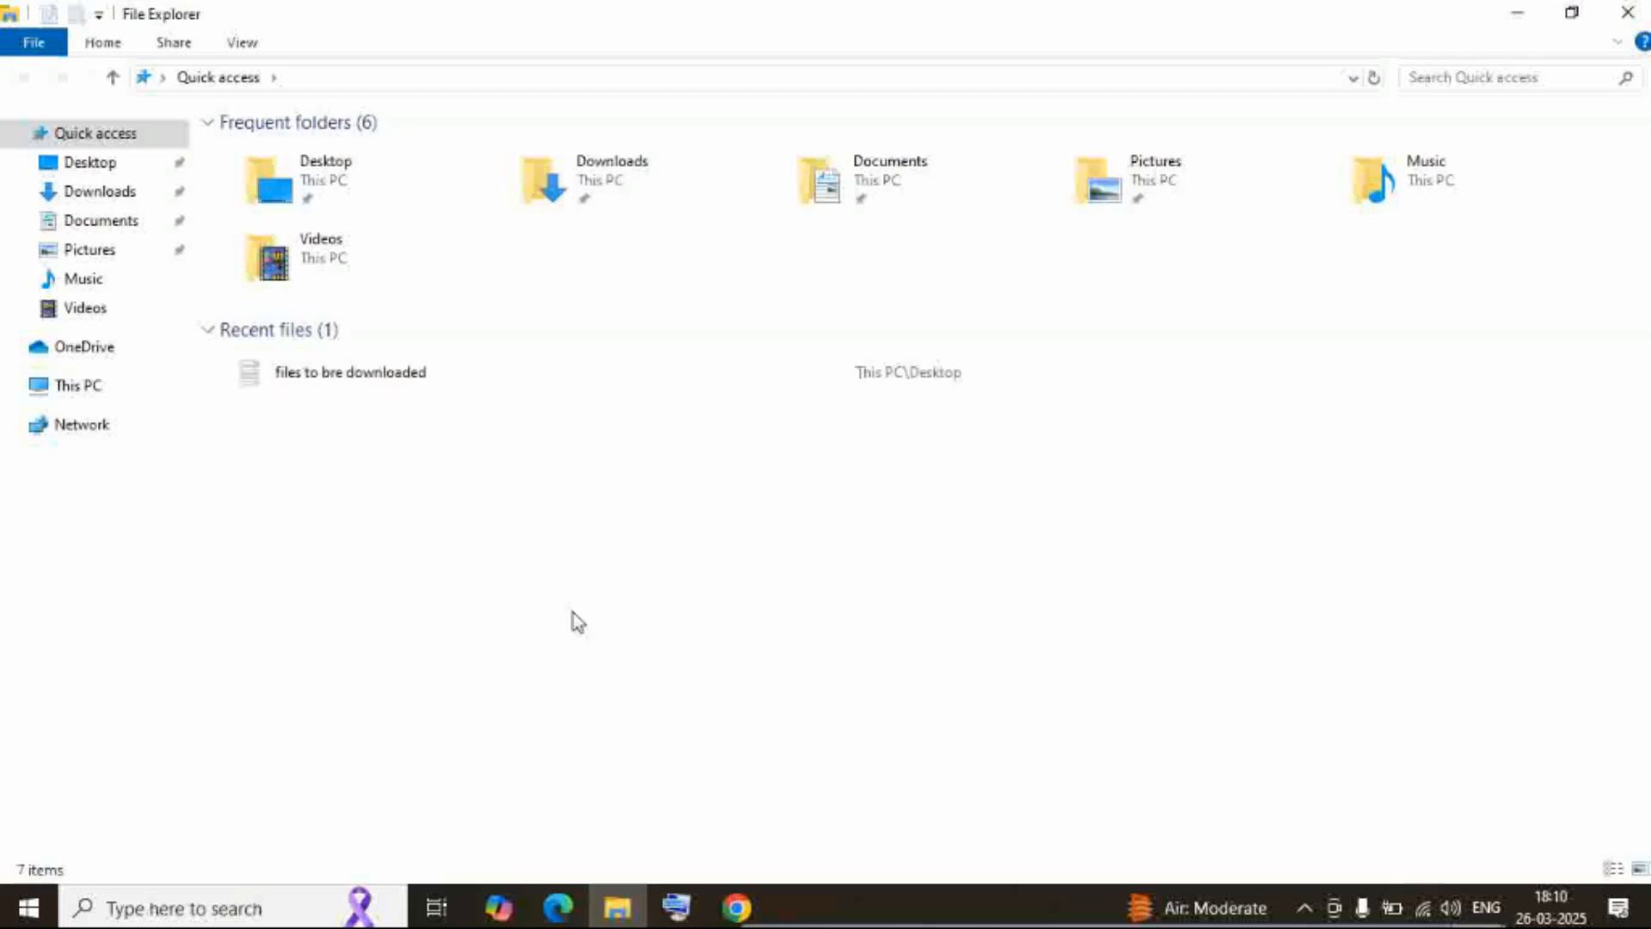
{"action": "left_click", "coordinate": [80, 389]}
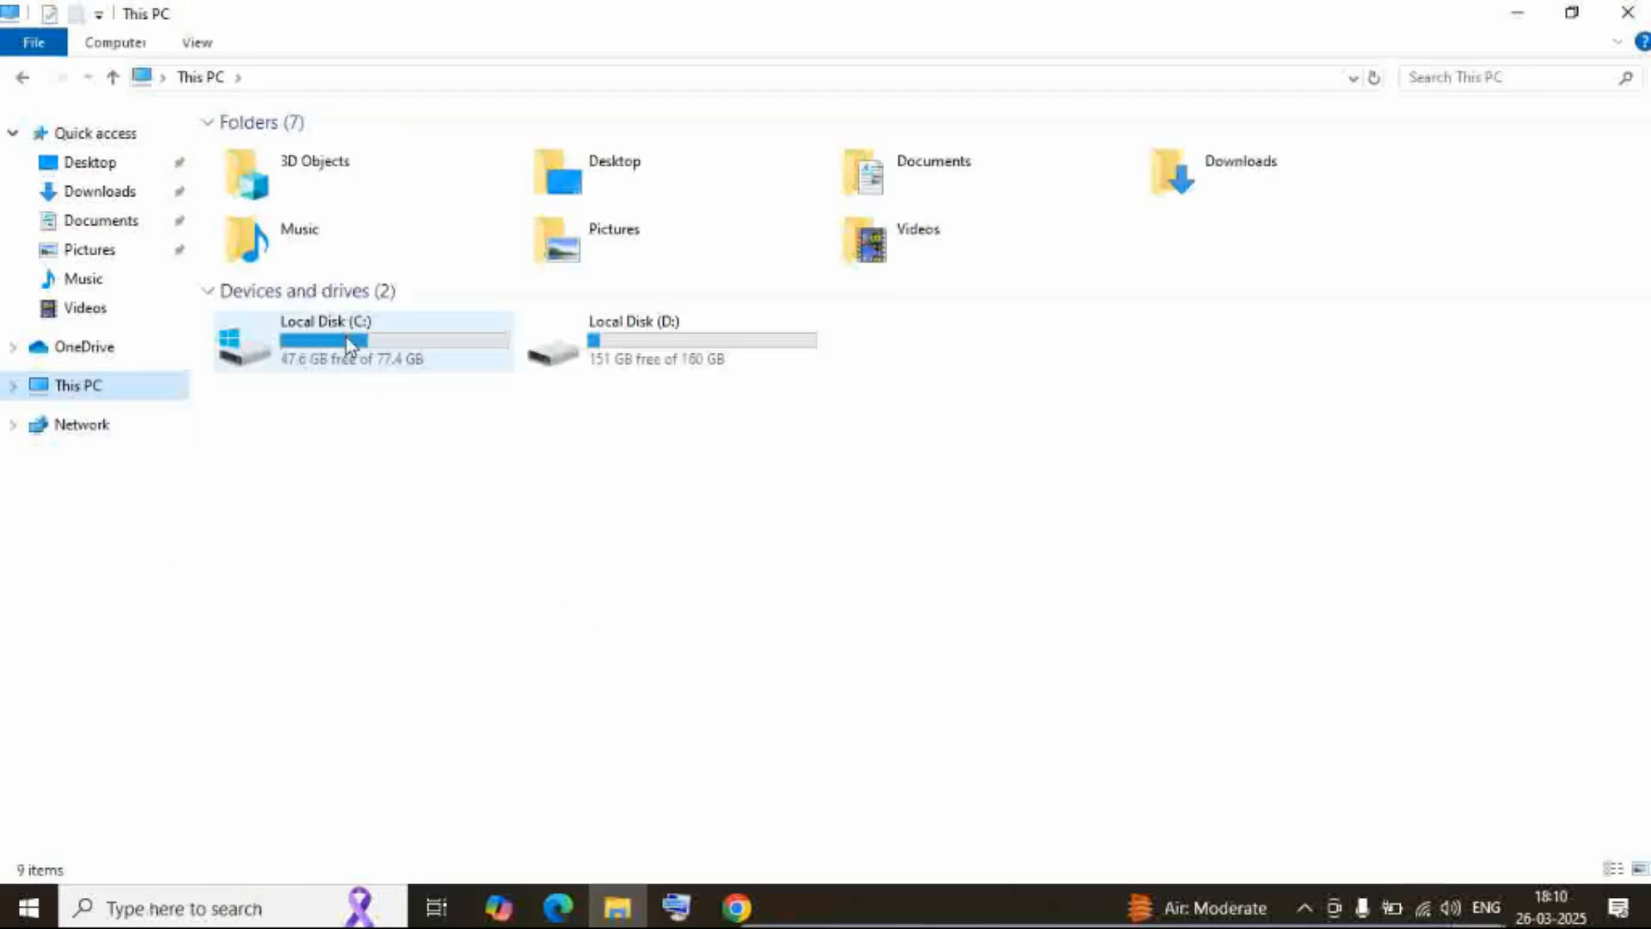
{"action": "double_click", "coordinate": [667, 346]}
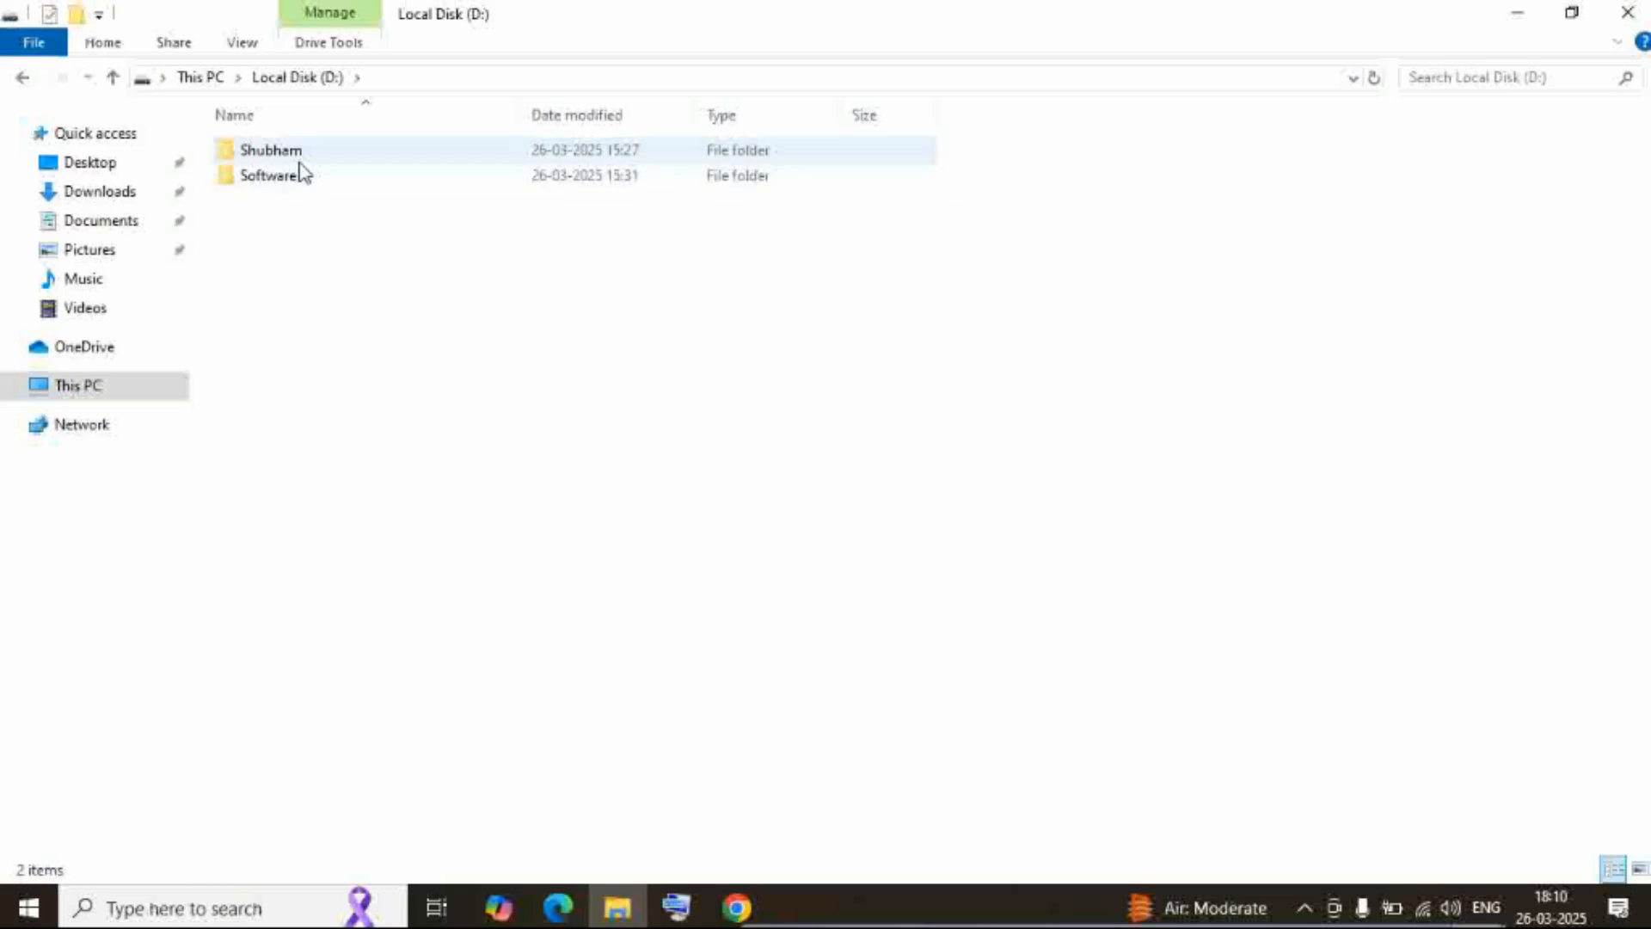
{"action": "double_click", "coordinate": [295, 182]}
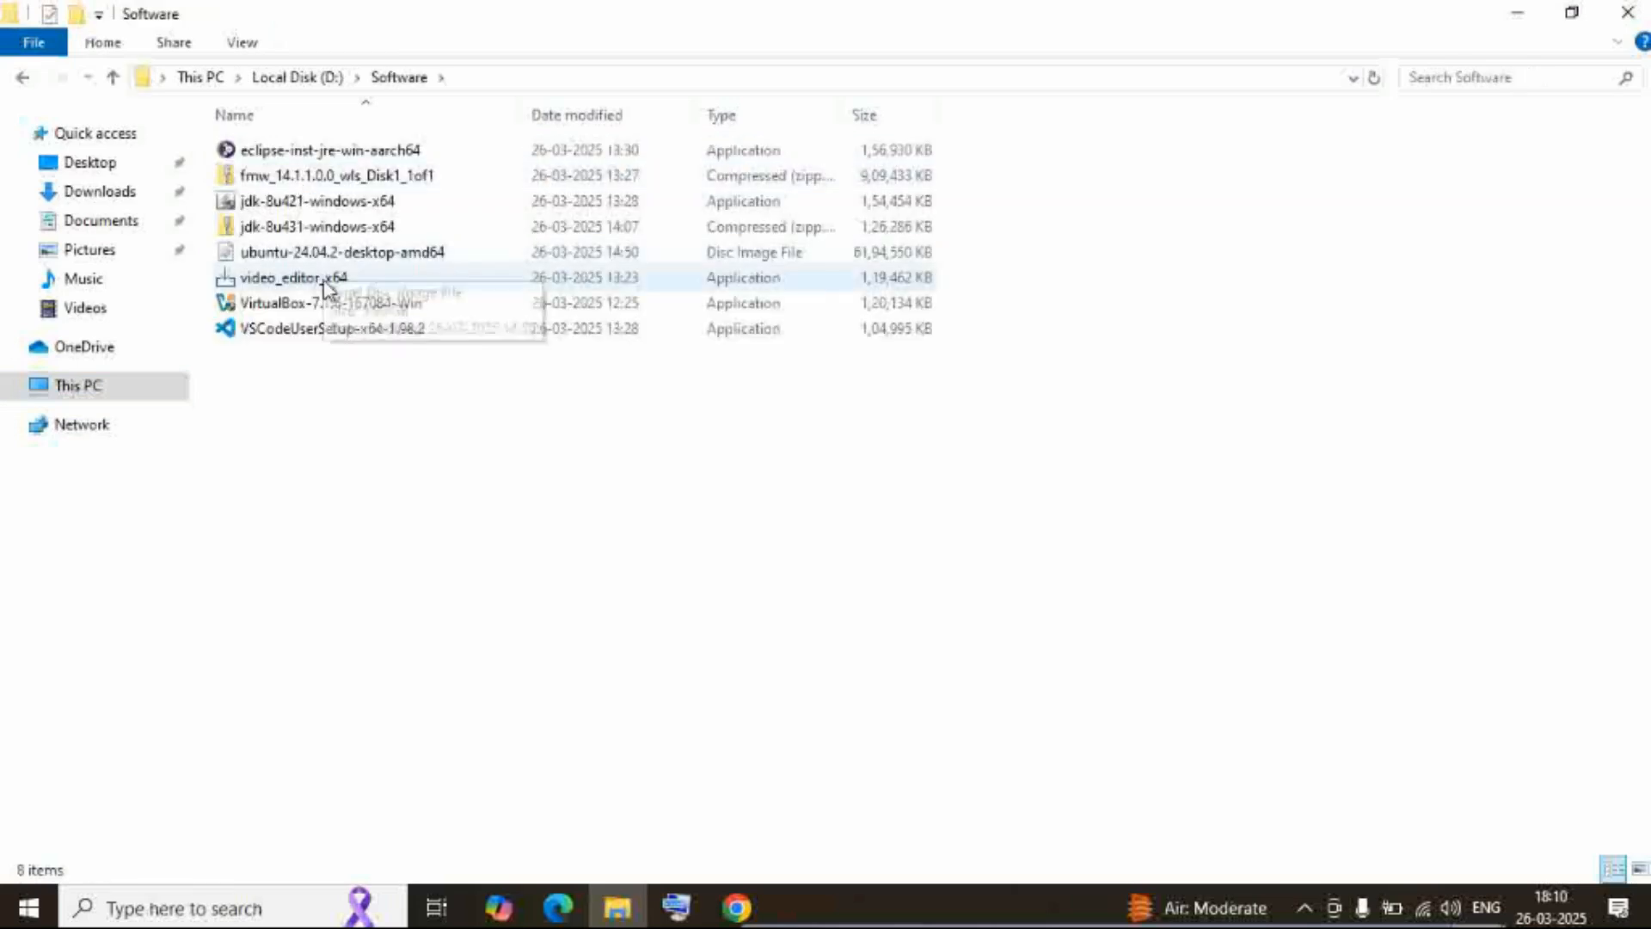
{"action": "left_click", "coordinate": [325, 314]}
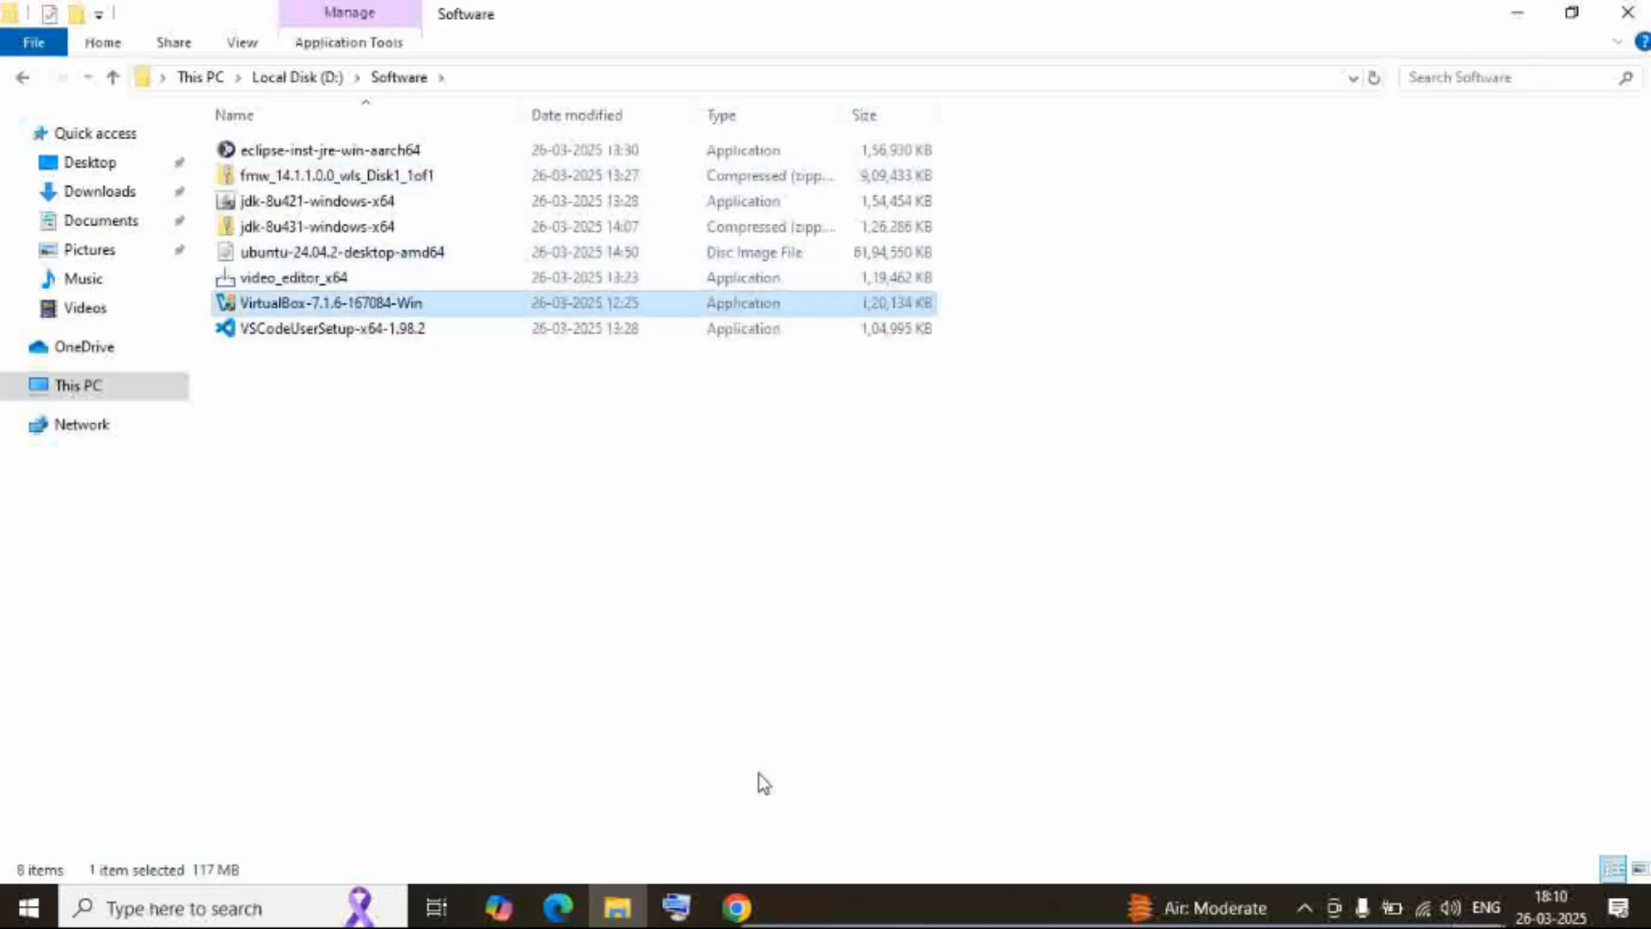
Switch back to Chrome, search for "ubuntu iso download 64 bit" in a new tab and open the Download Ubuntu Desktop result
{"action": "left_click", "coordinate": [736, 907]}
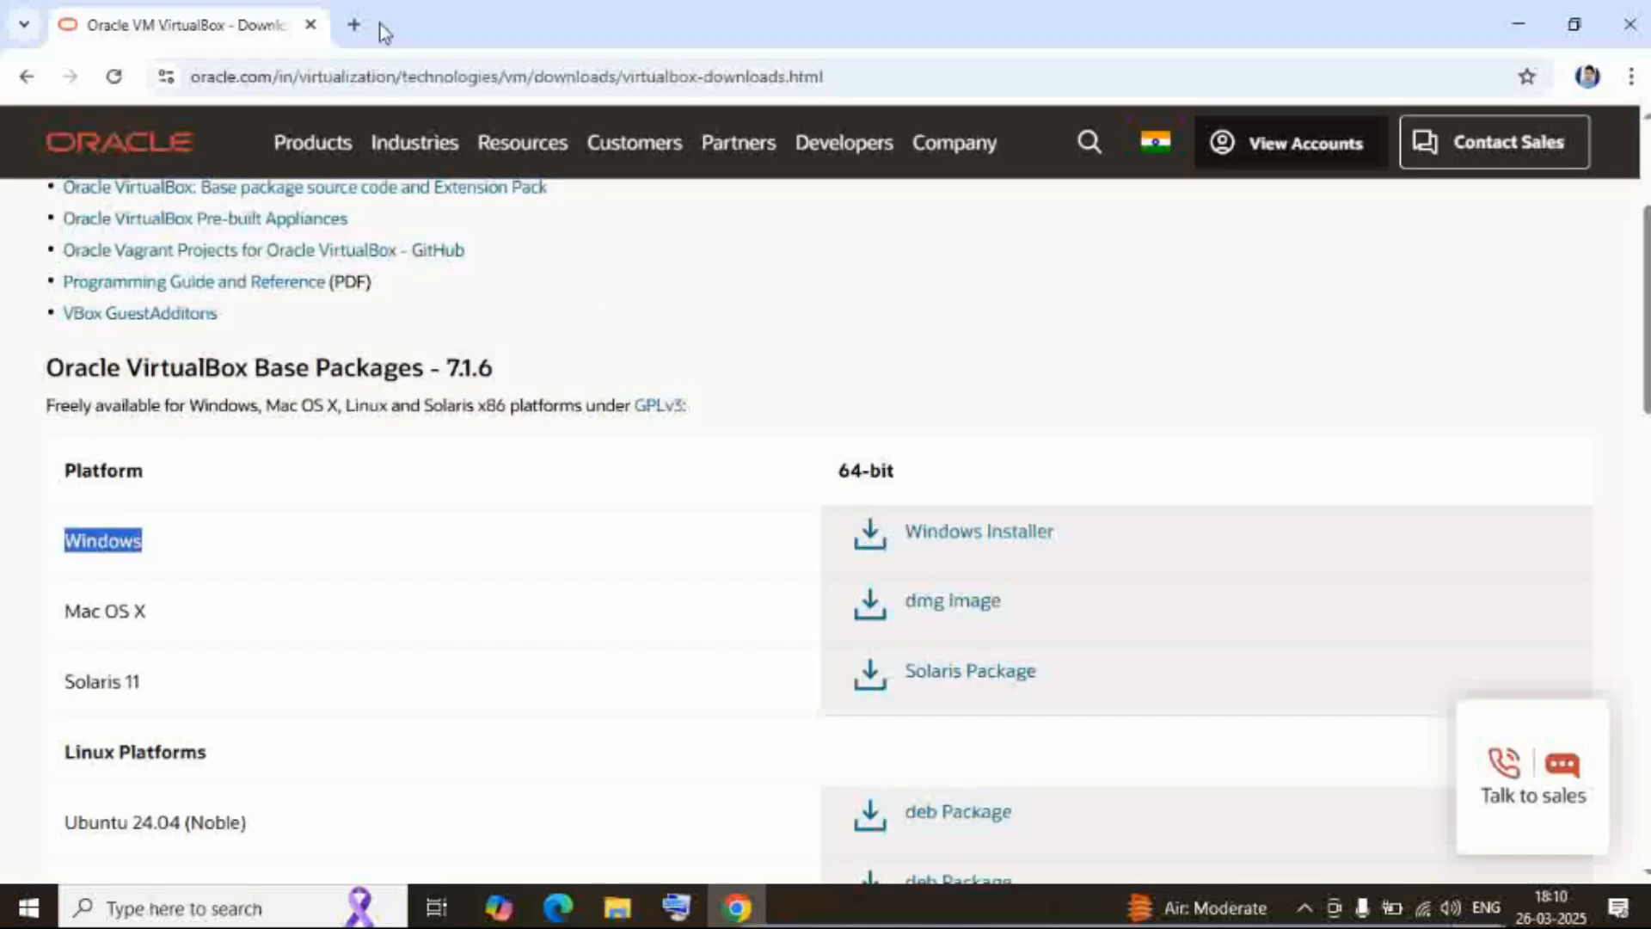
{"action": "left_click", "coordinate": [354, 26]}
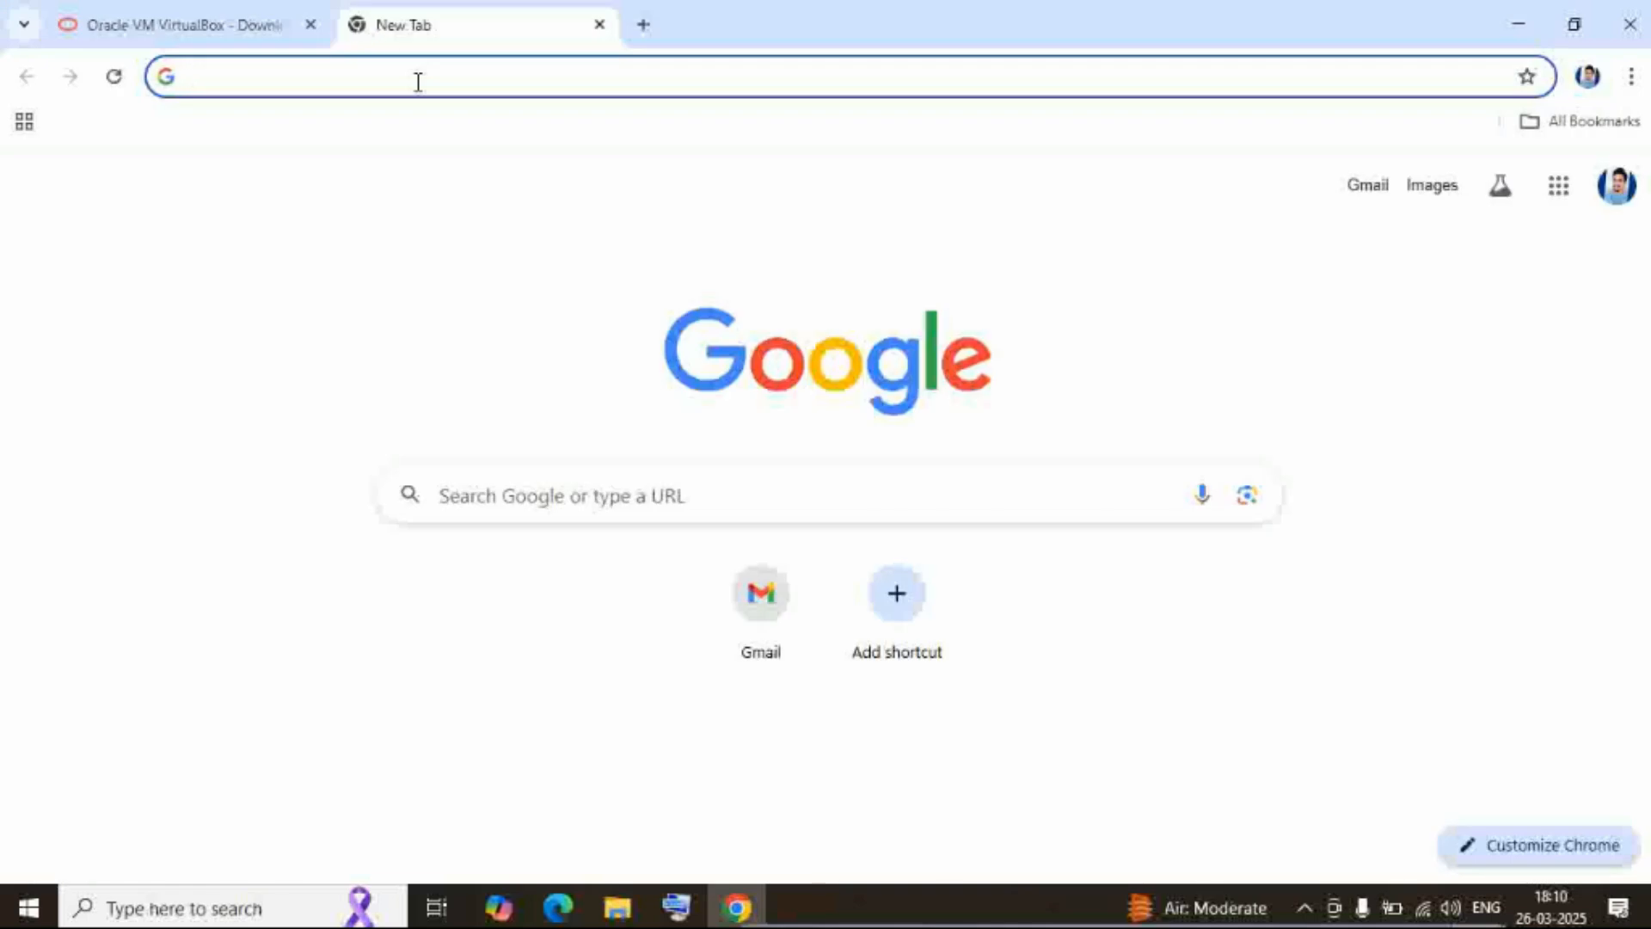
{"action": "type", "text": "ubuntu iso download 64 bit"}
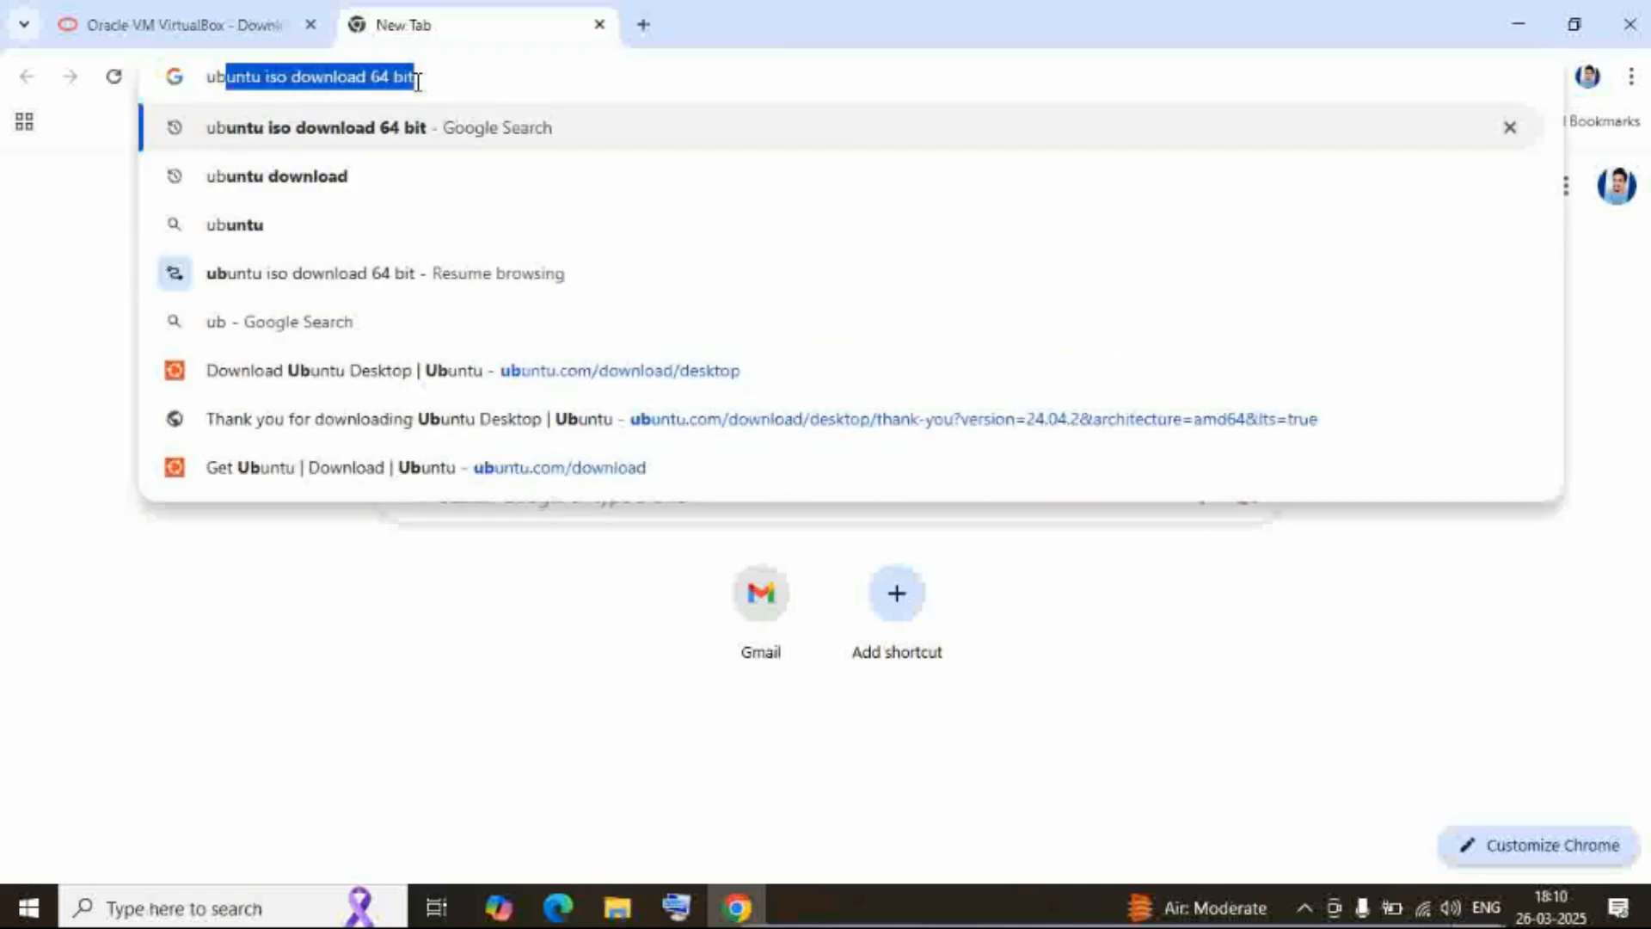
{"action": "left_click", "coordinate": [443, 64]}
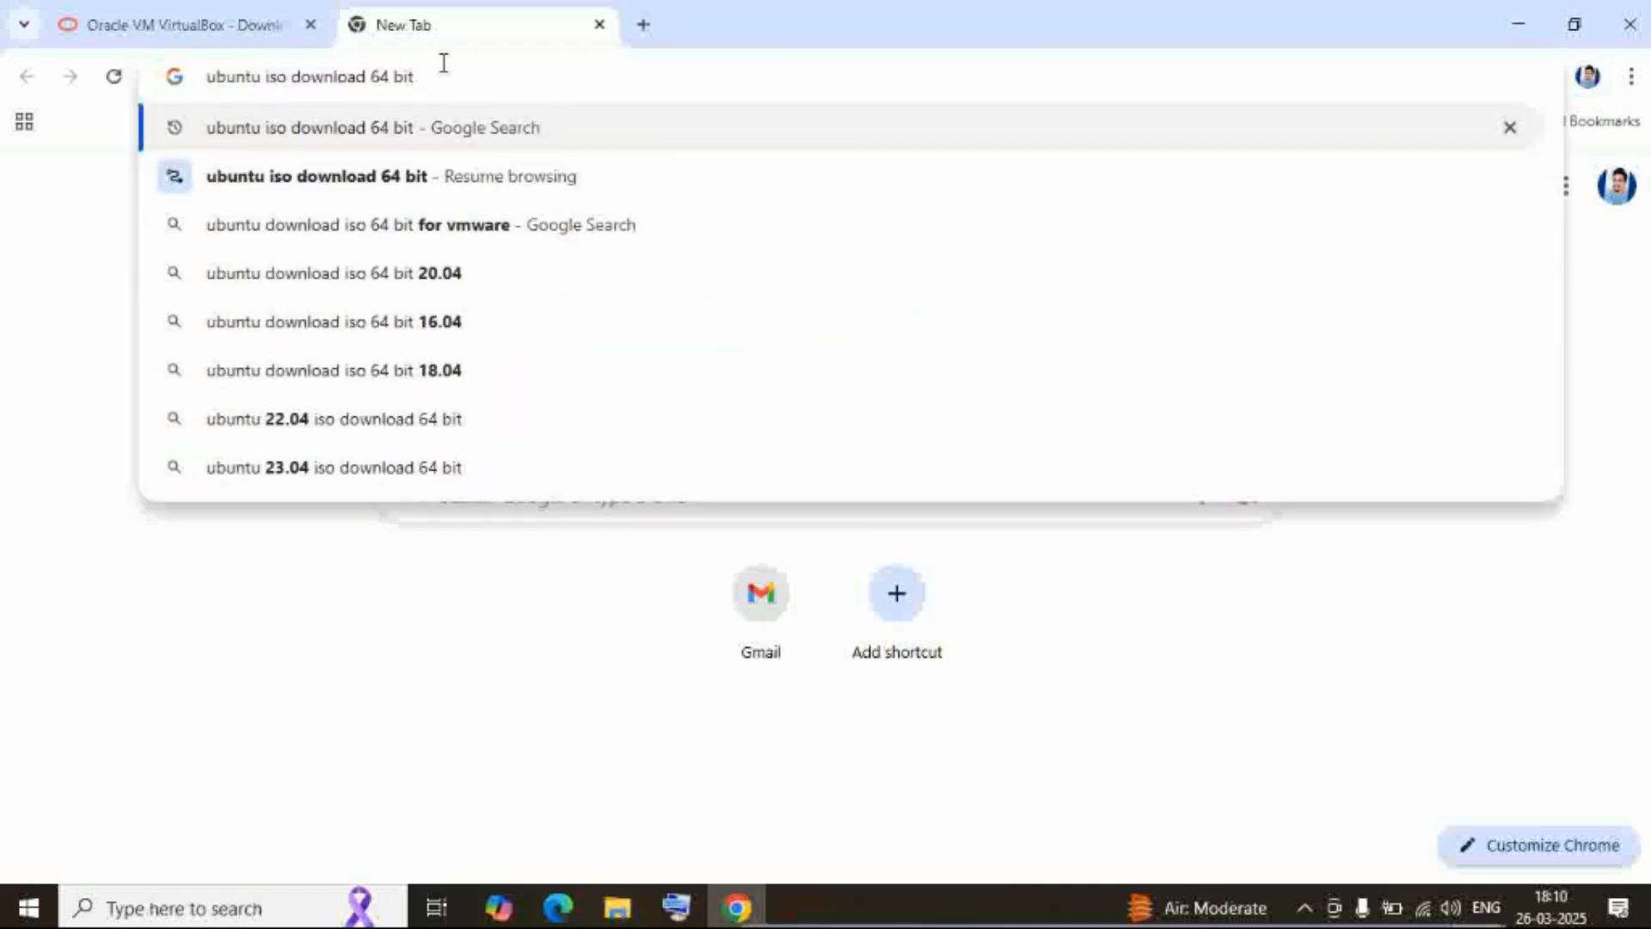
{"action": "key", "text": "Return"}
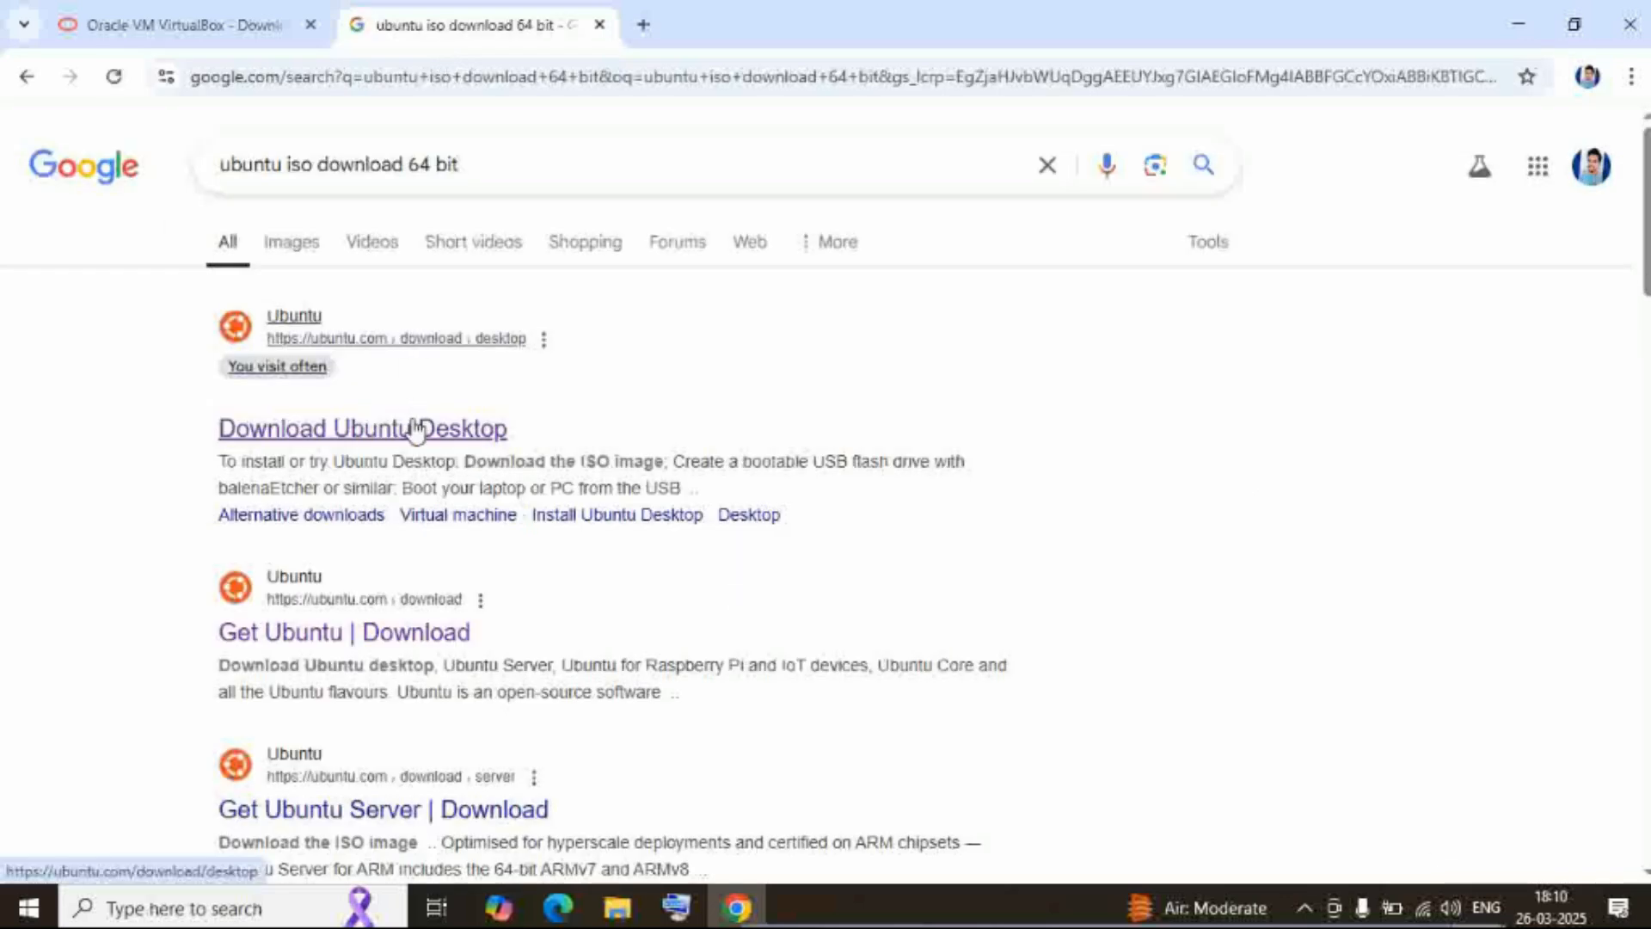
{"action": "left_click", "coordinate": [465, 425]}
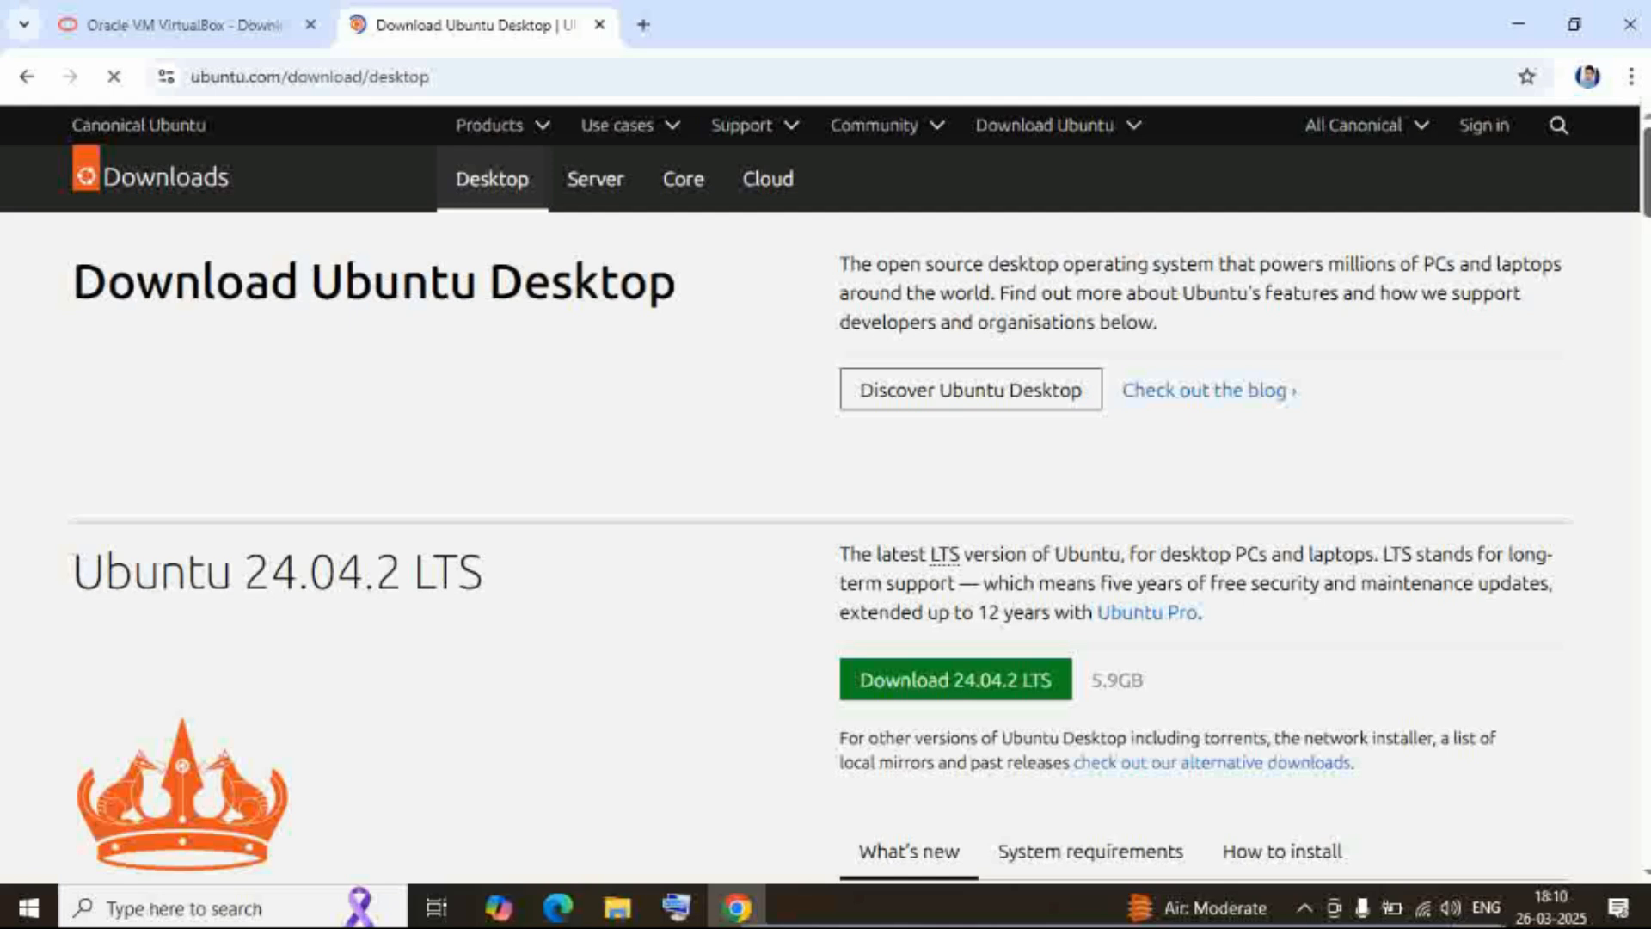
Review the Ubuntu Desktop versions offered and start the Ubuntu 24.04.2 LTS download
{"action": "scroll", "coordinate": [539, 351], "scroll_direction": "down", "scroll_amount": 2}
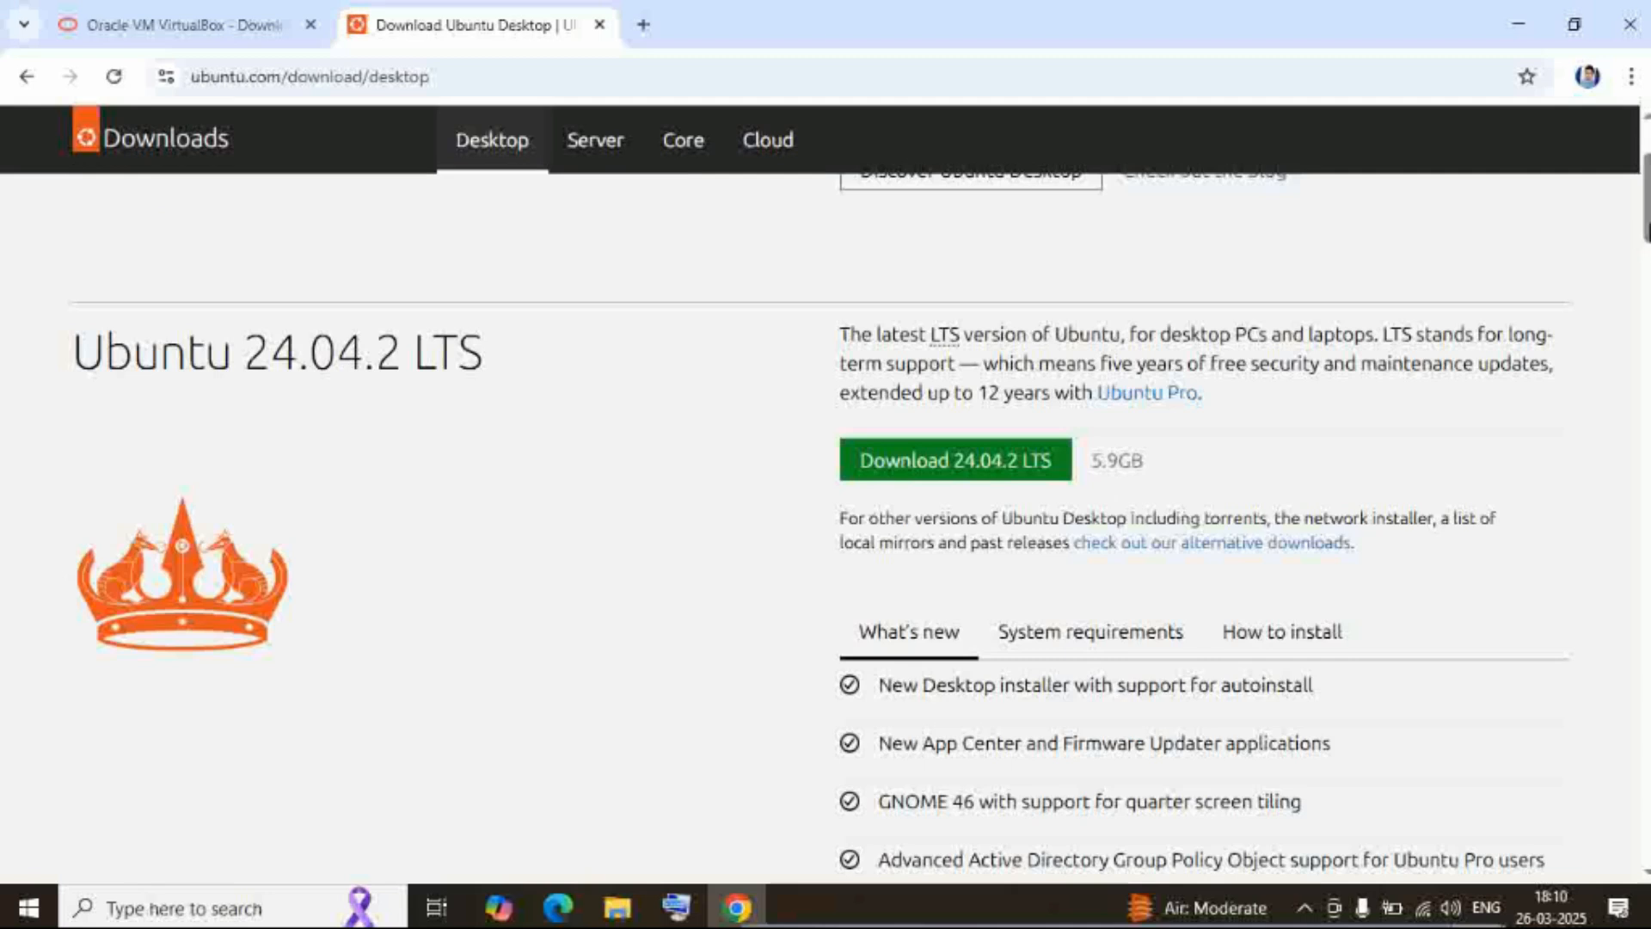
{"action": "scroll", "coordinate": [1644, 206], "scroll_direction": "down", "scroll_amount": 6}
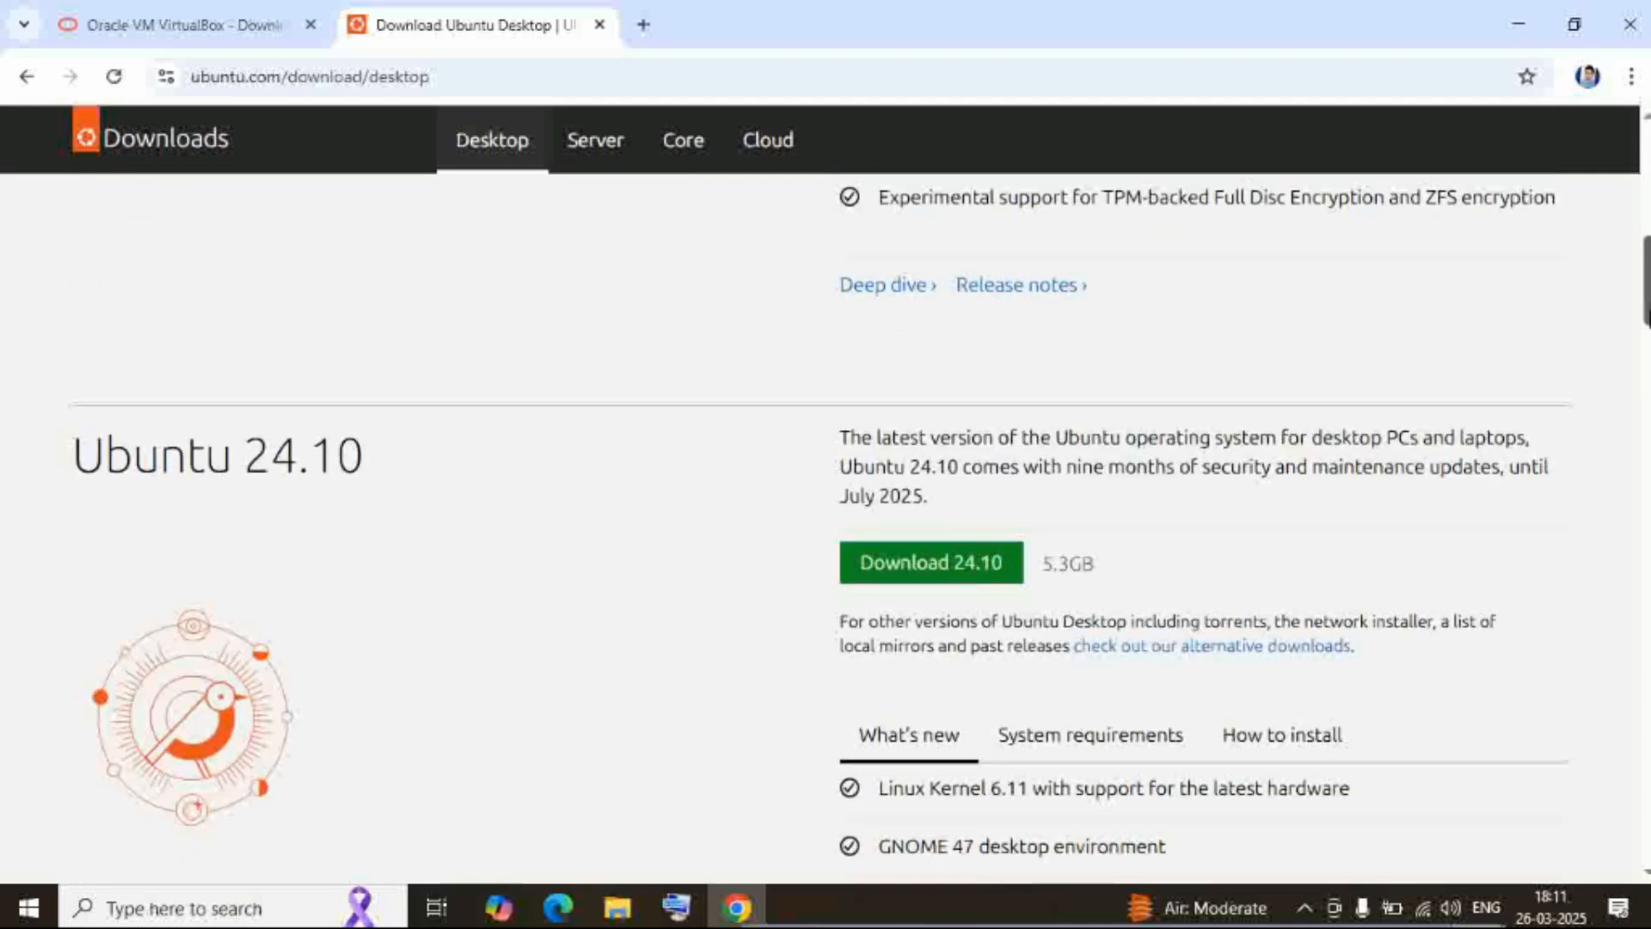
{"action": "scroll", "coordinate": [1636, 263], "scroll_direction": "down", "scroll_amount": 7}
{"action": "scroll", "coordinate": [1637, 264], "scroll_direction": "up", "scroll_amount": 4}
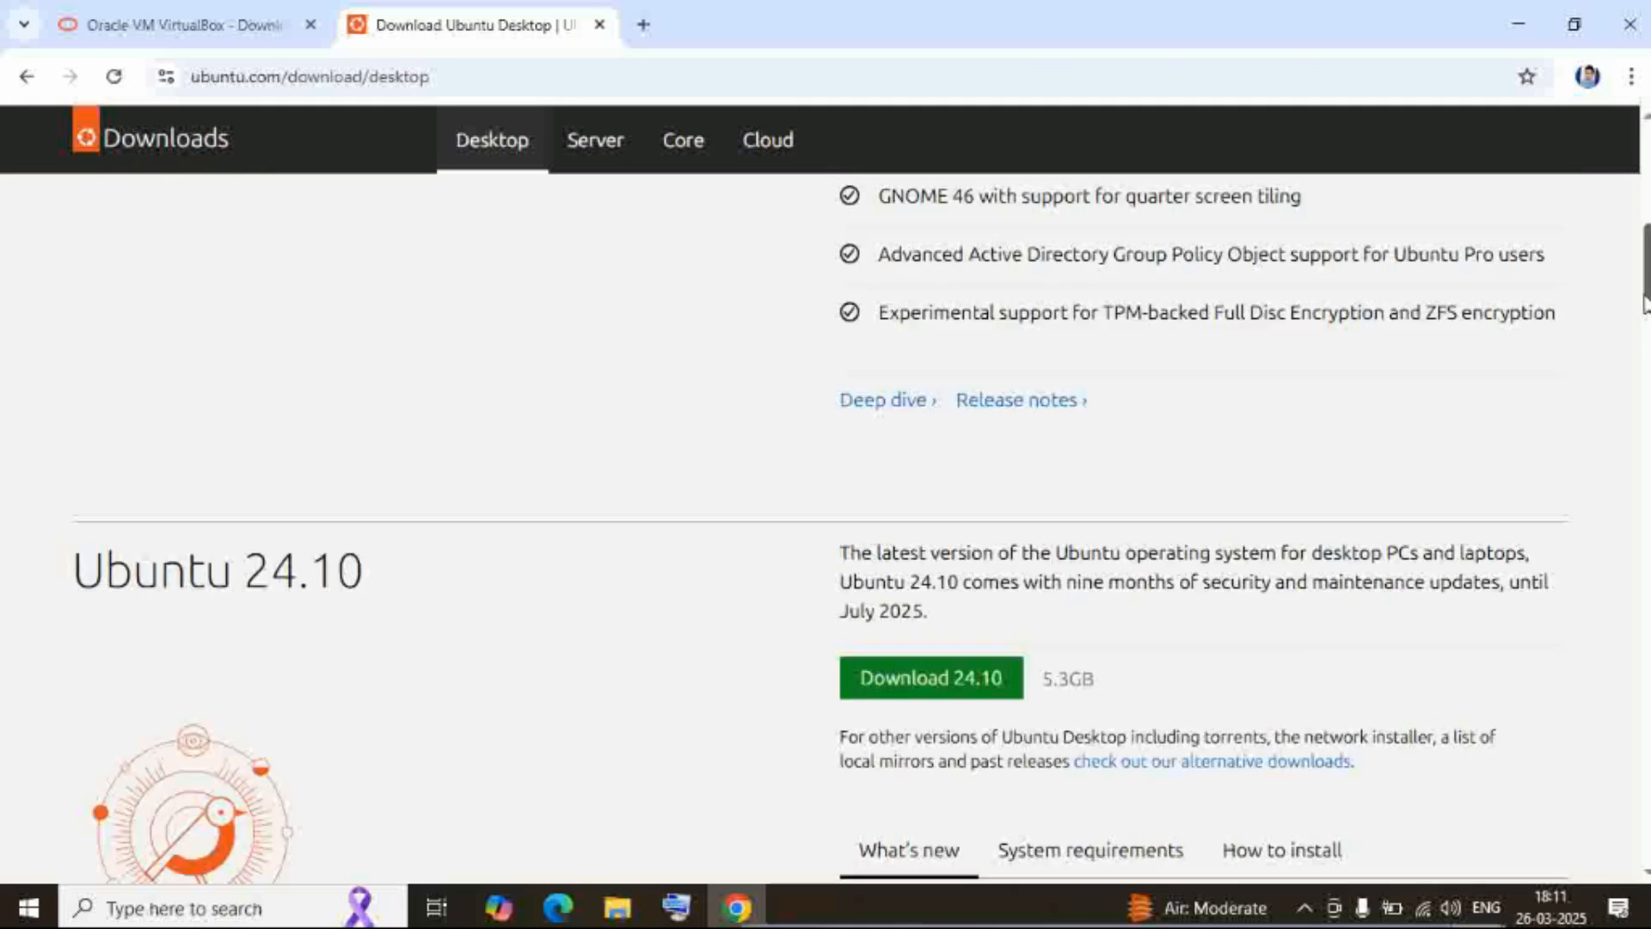
{"action": "scroll", "coordinate": [1636, 263], "scroll_direction": "up", "scroll_amount": 2}
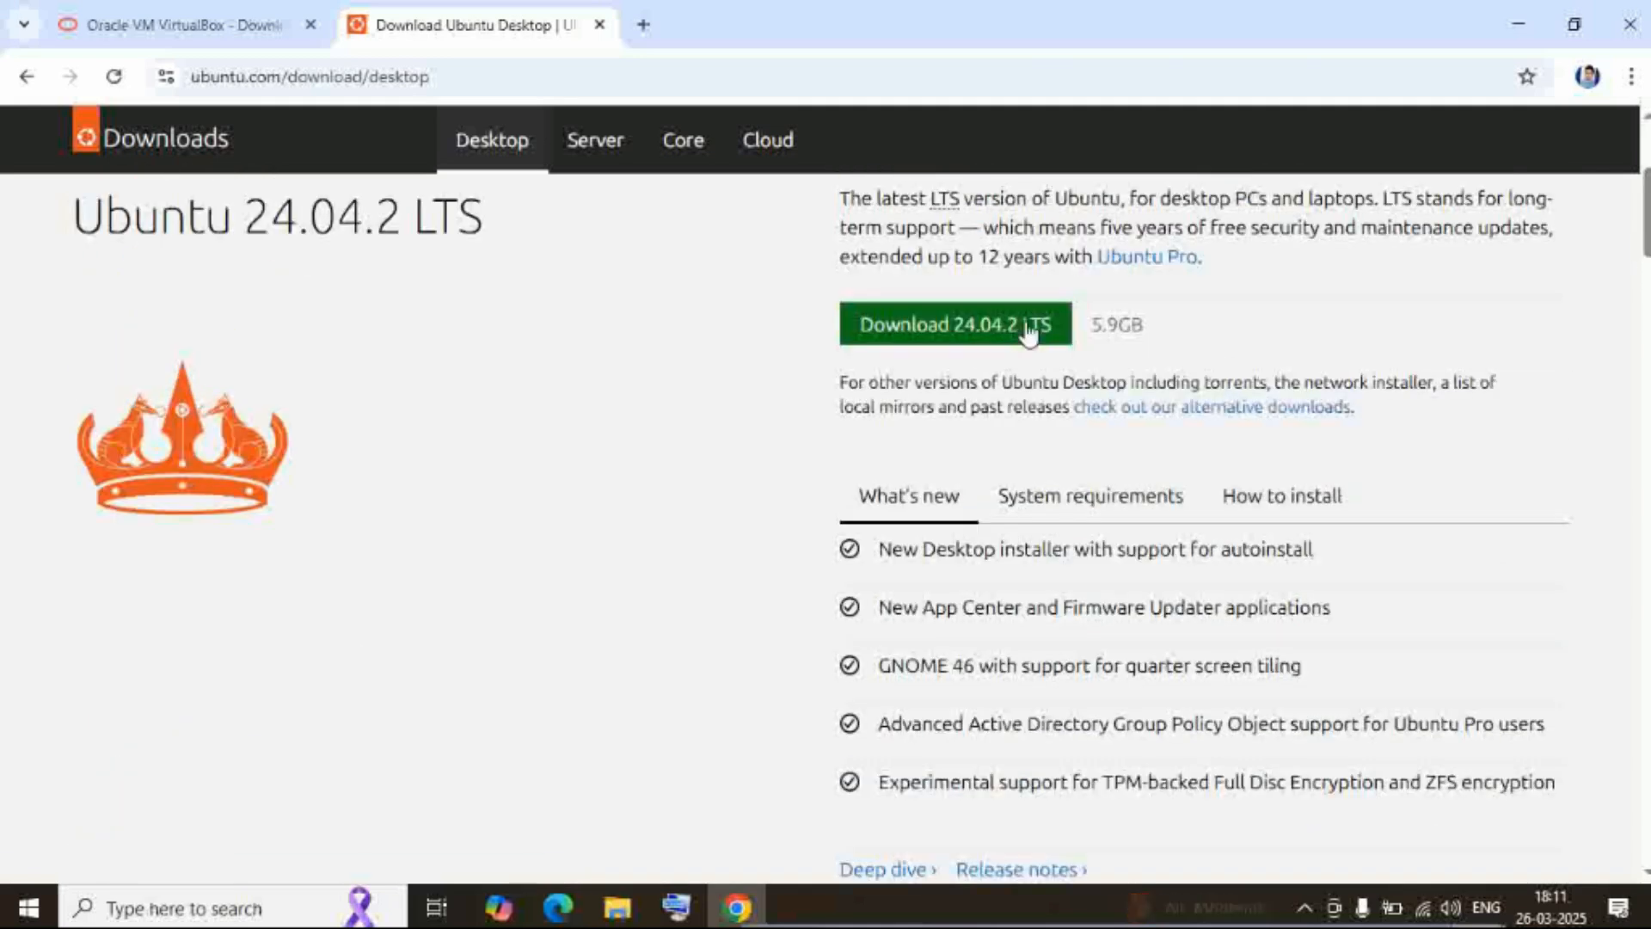
{"action": "left_click", "coordinate": [1030, 333]}
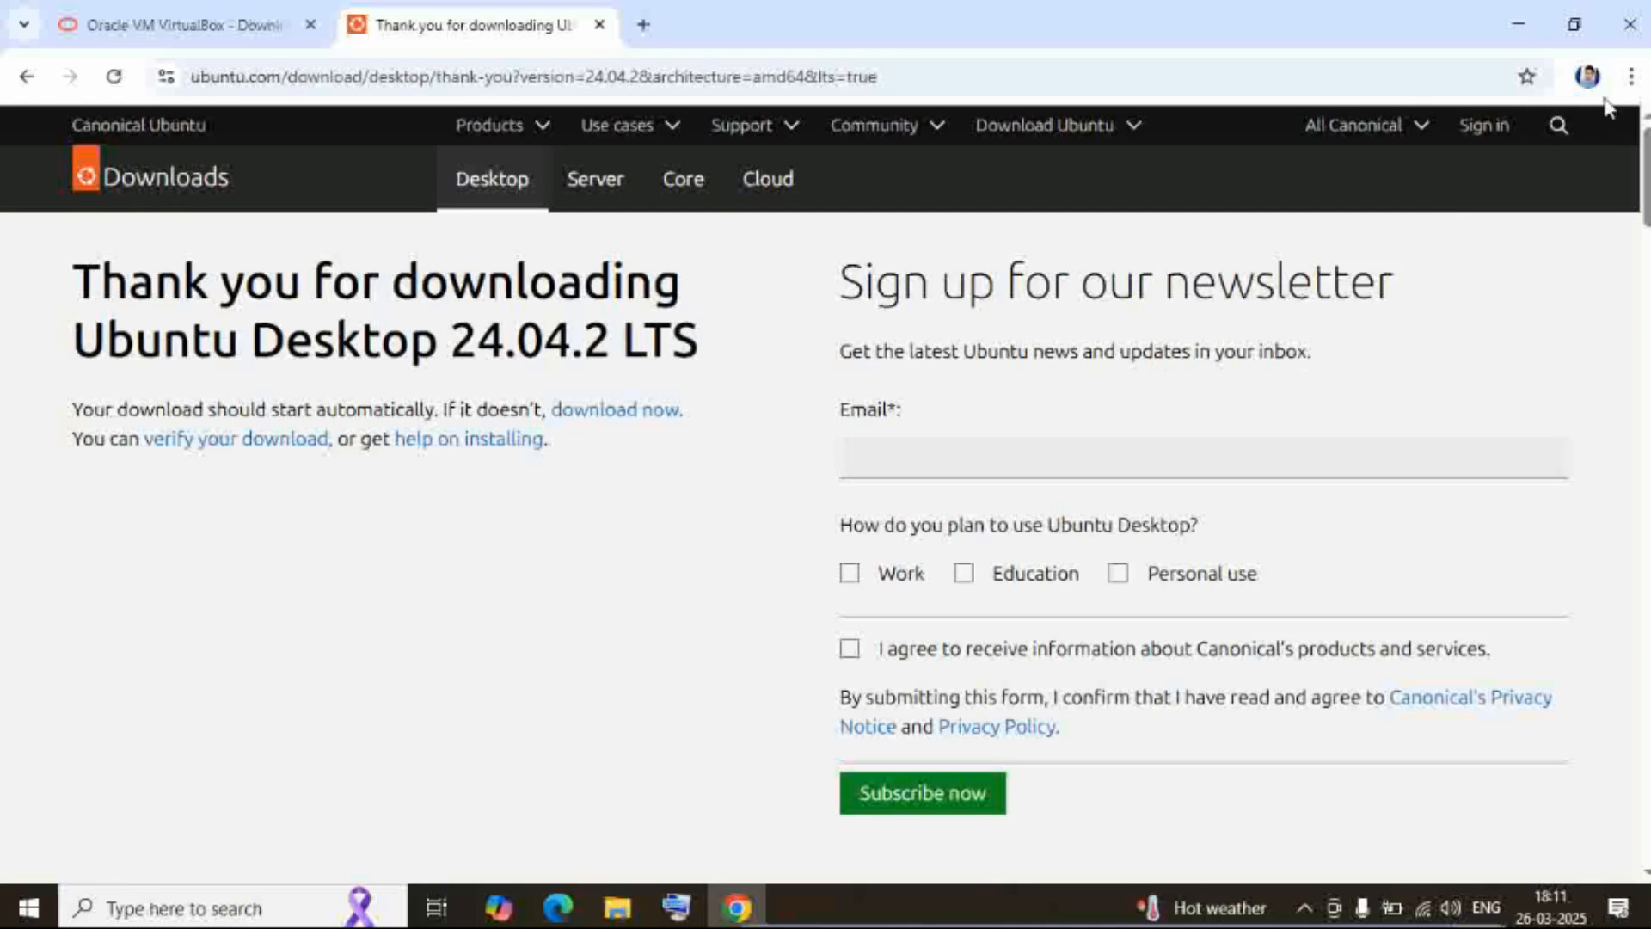
Open the download history, then pause and cancel the ubuntu-24.04.2-desktop-amd64.iso download
{"action": "left_click", "coordinate": [1631, 76]}
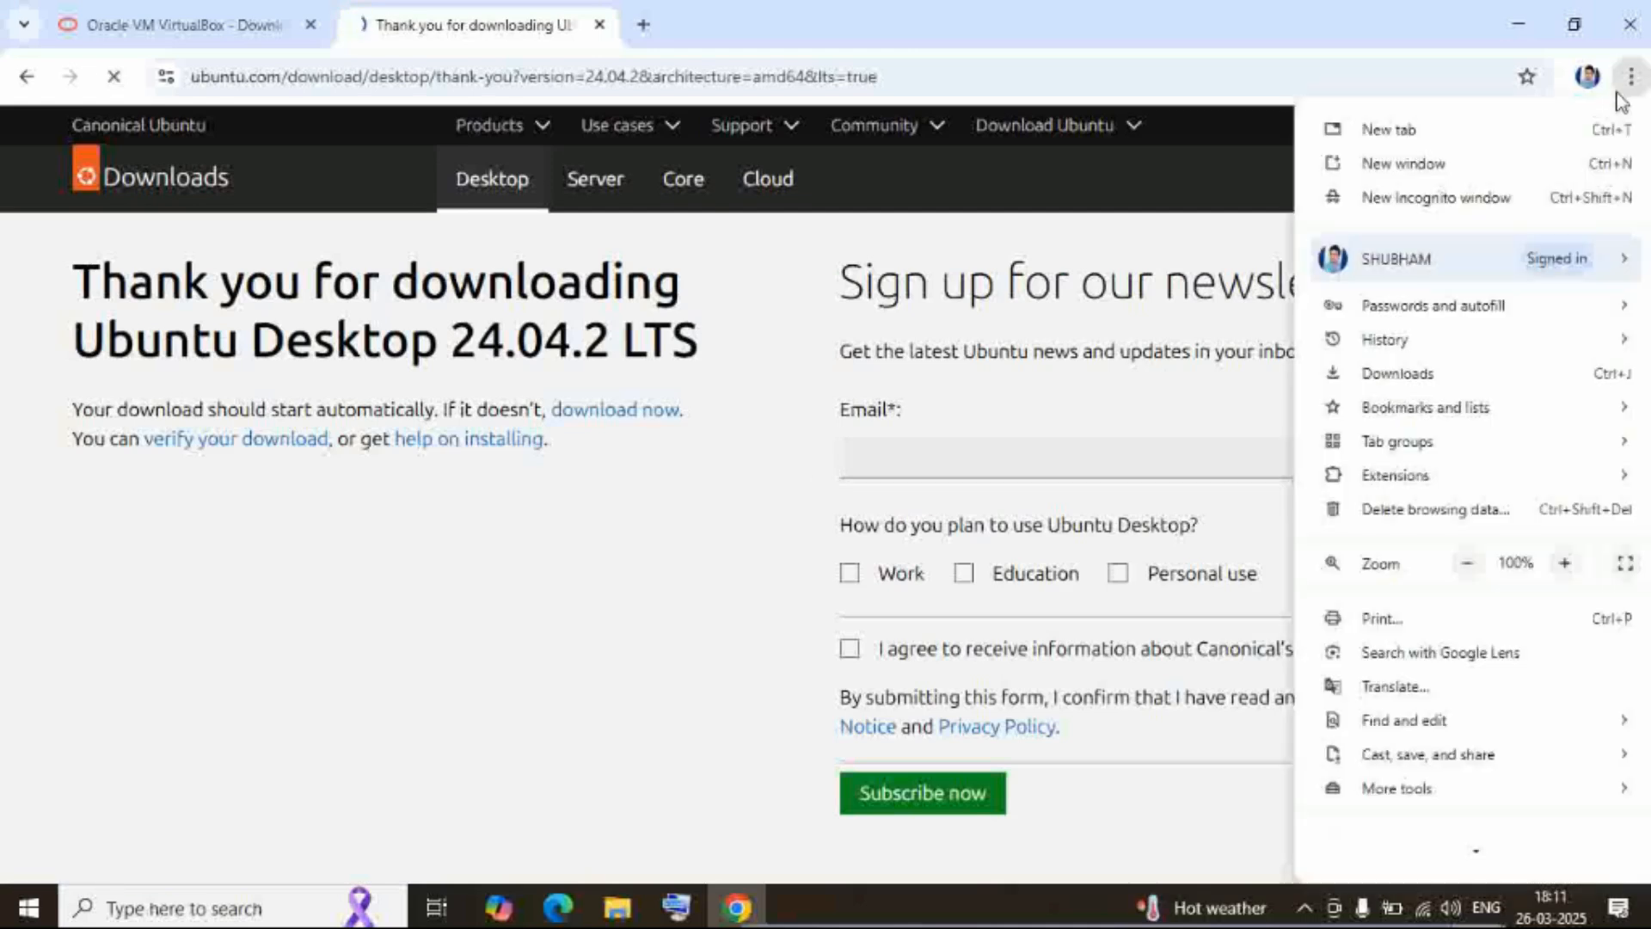
{"action": "left_click", "coordinate": [1422, 373]}
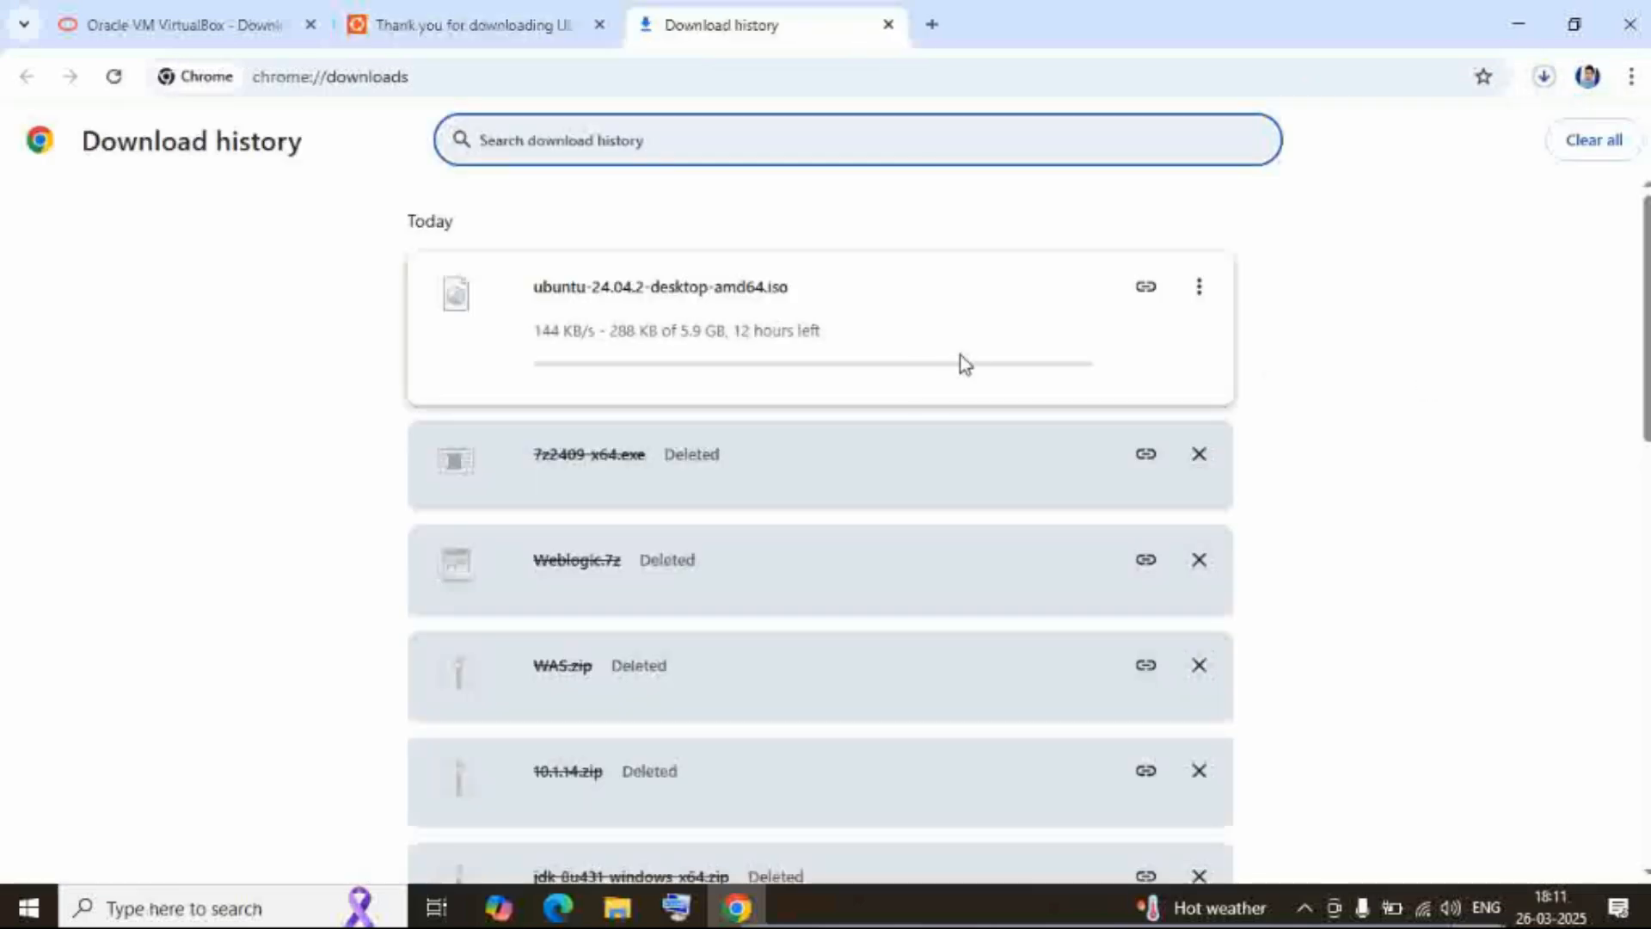
{"action": "left_click", "coordinate": [688, 325]}
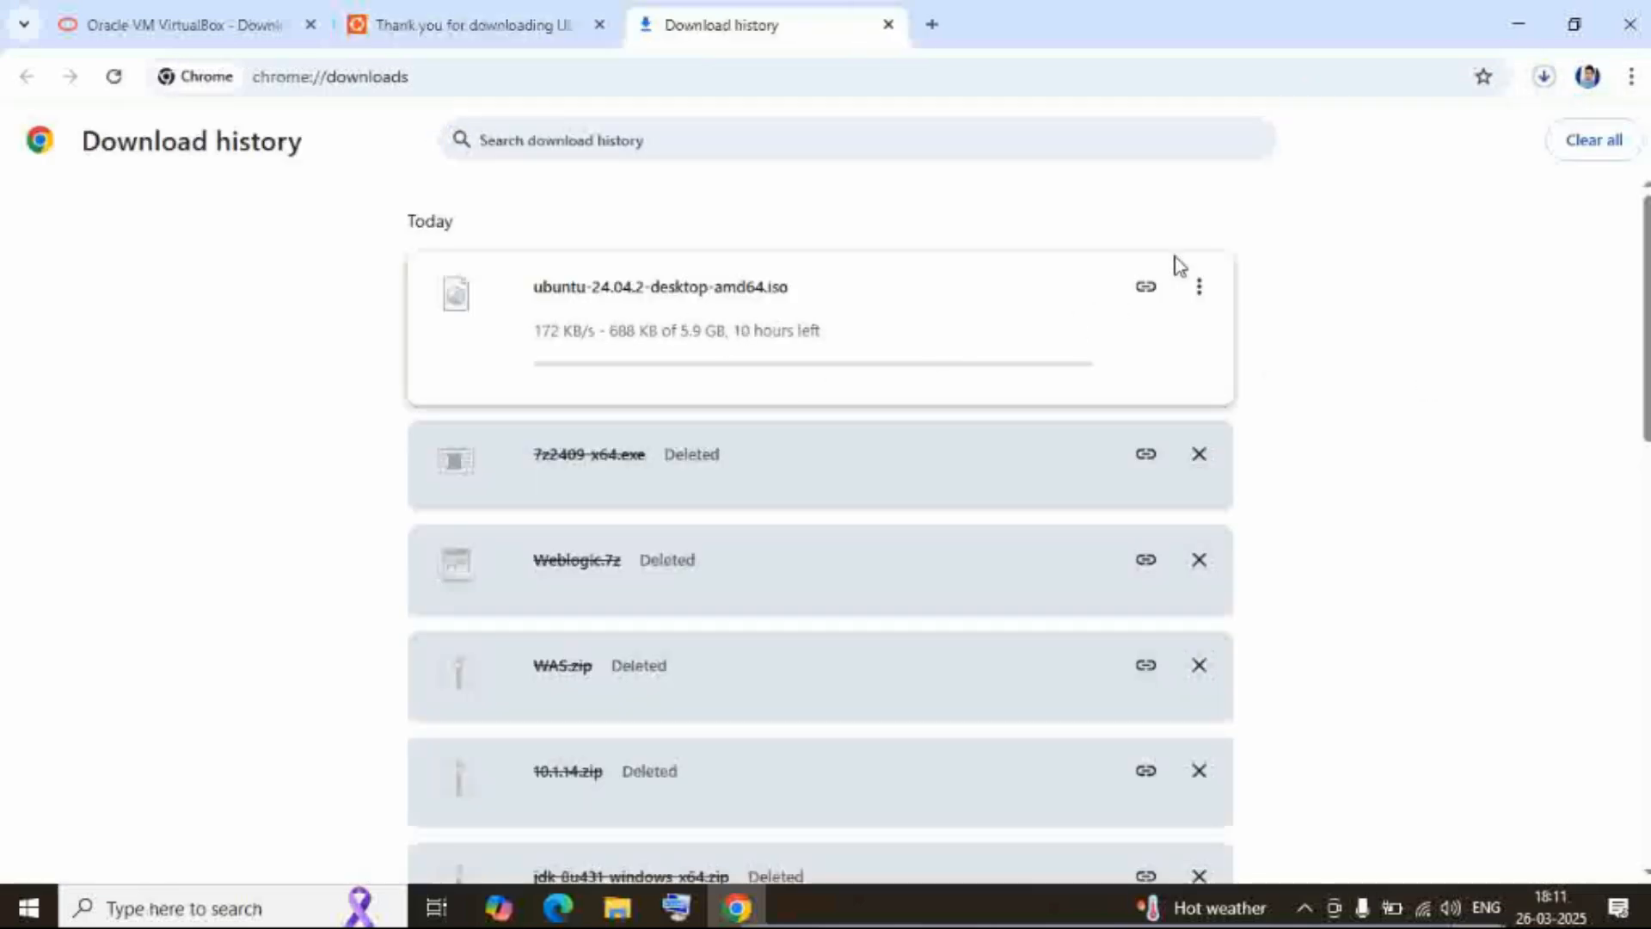
{"action": "left_click", "coordinate": [1198, 286]}
{"action": "left_click", "coordinate": [1134, 305]}
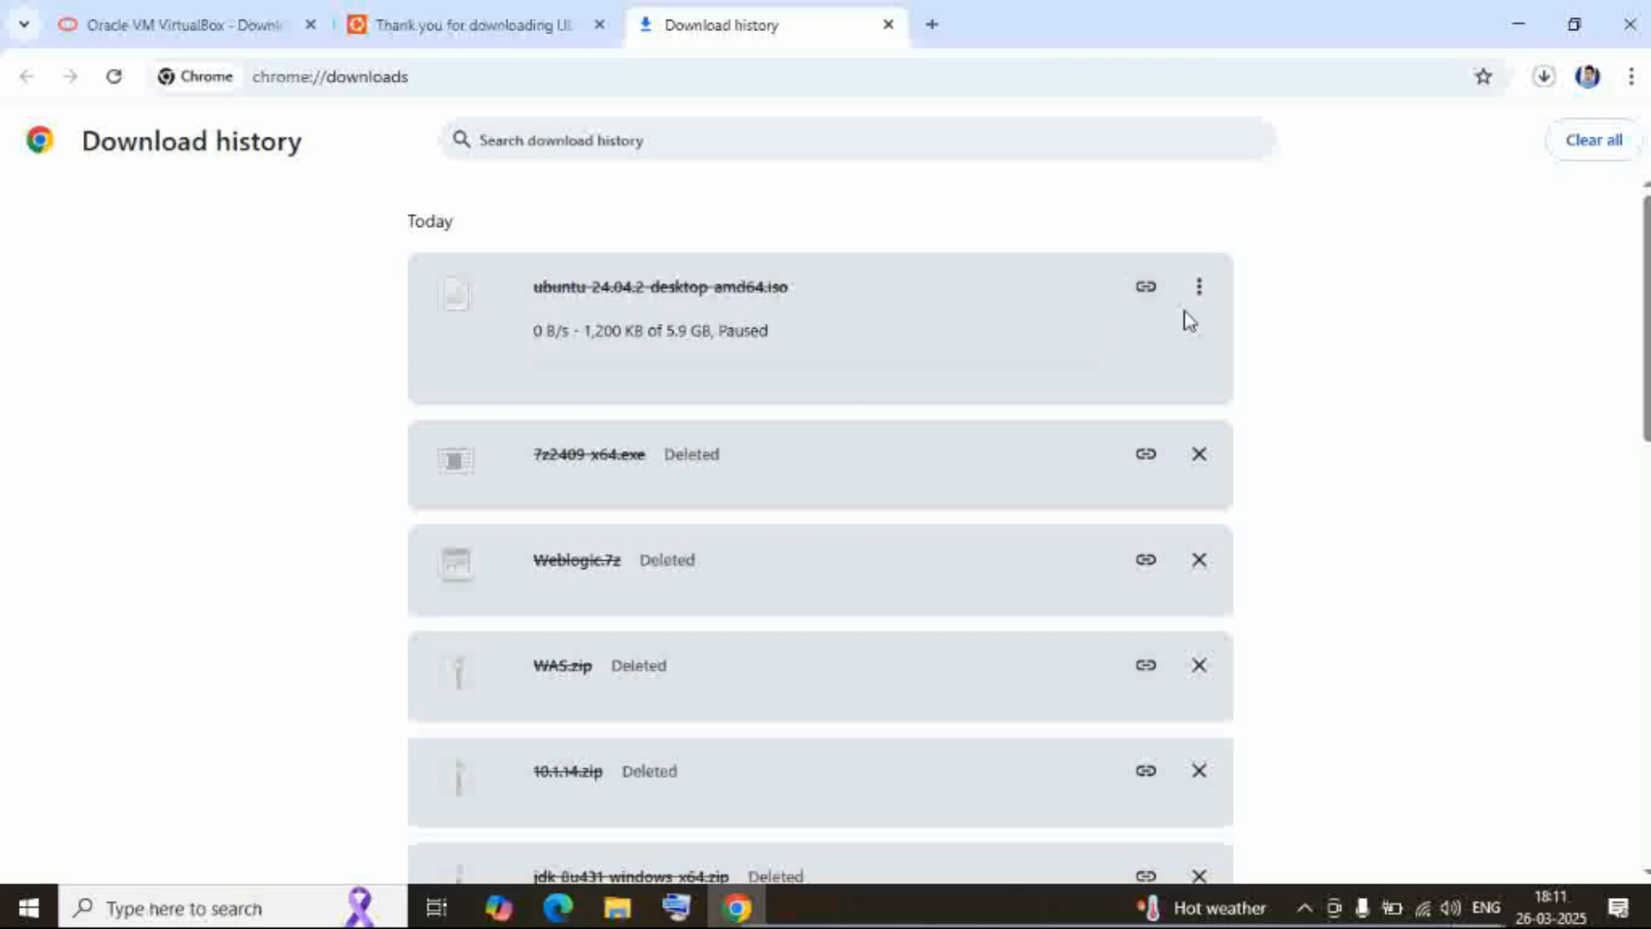
{"action": "left_click", "coordinate": [1197, 292]}
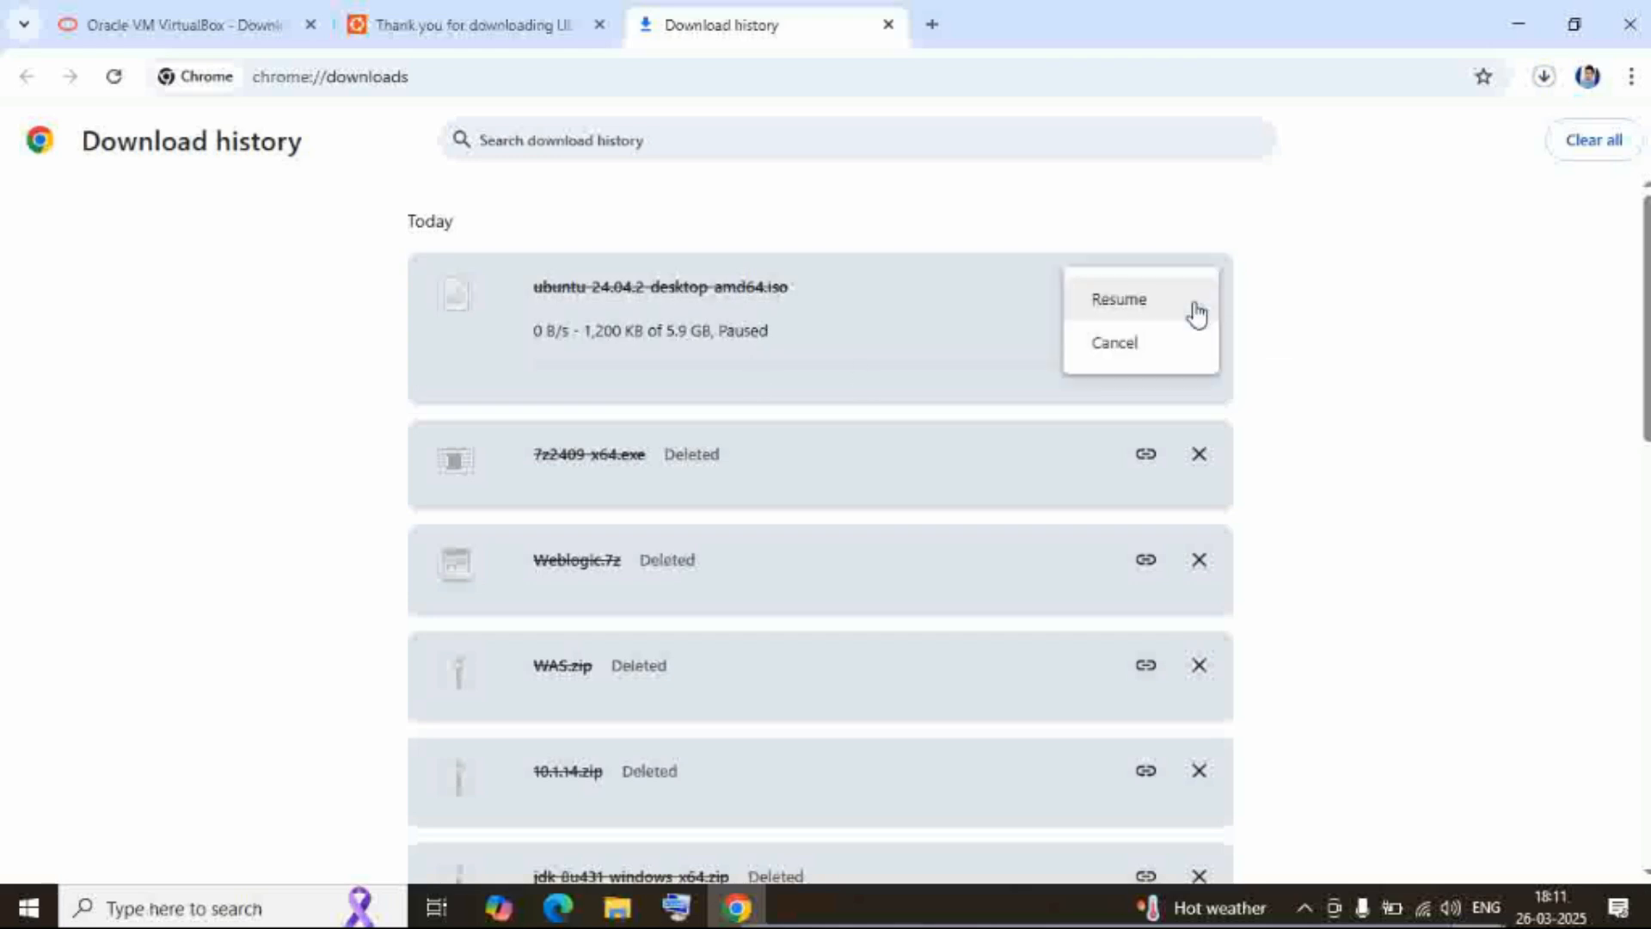
{"action": "left_click", "coordinate": [1155, 344]}
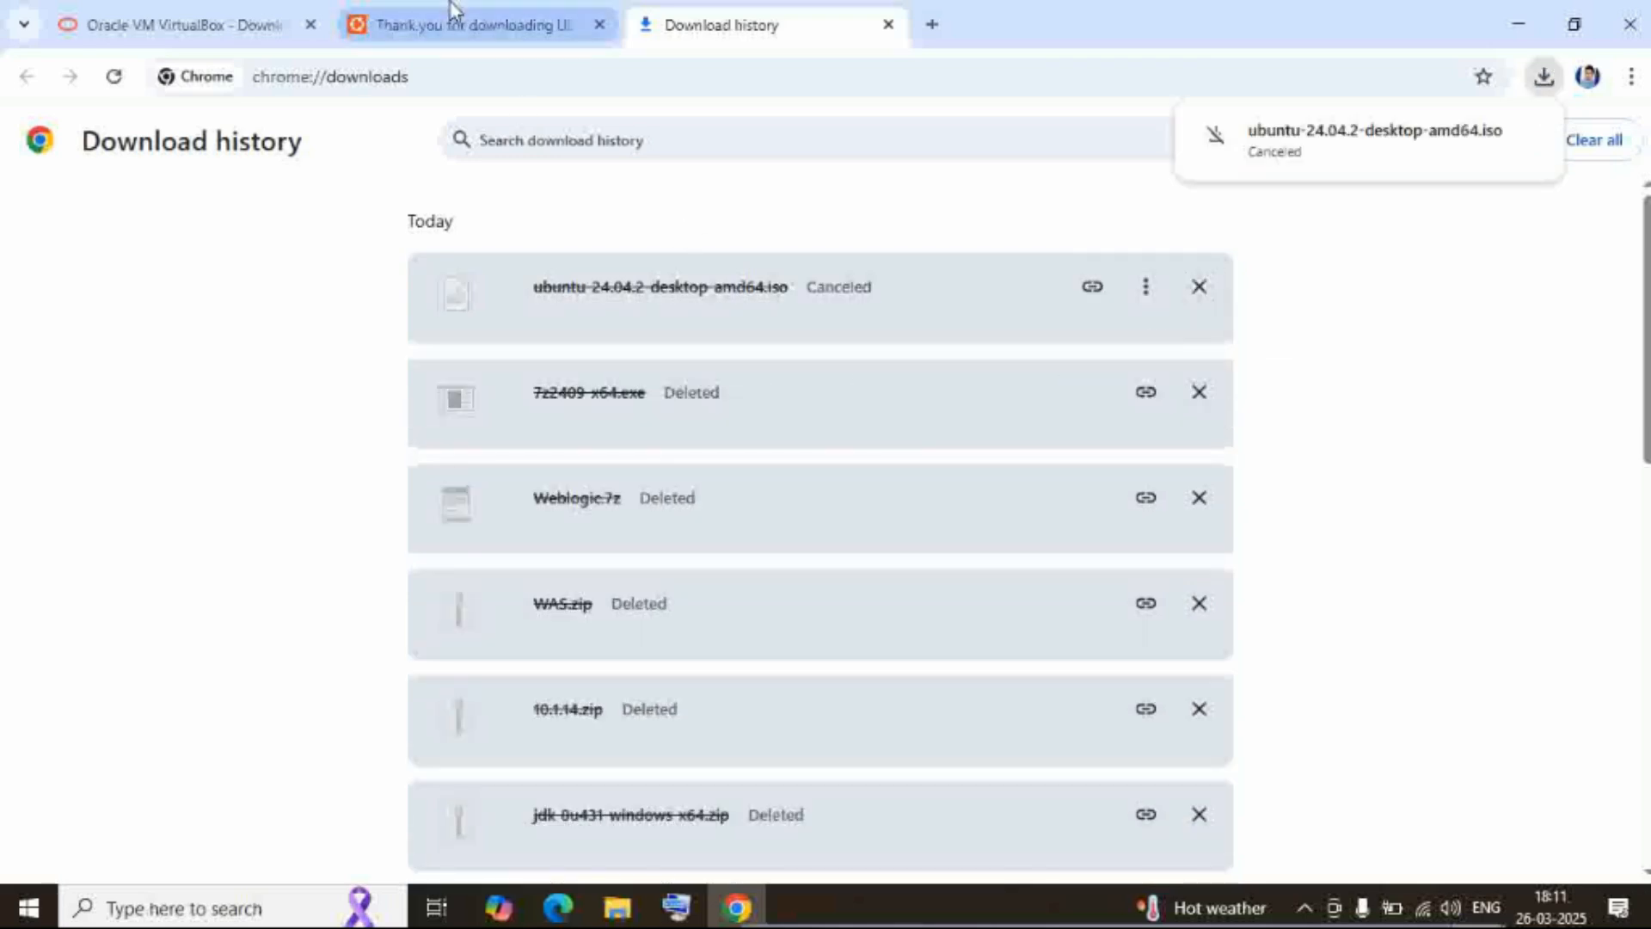
Return to the Software folder in File Explorer and select the ubuntu-24.04.2-desktop-amd64 disc image
{"action": "left_click", "coordinate": [481, 25]}
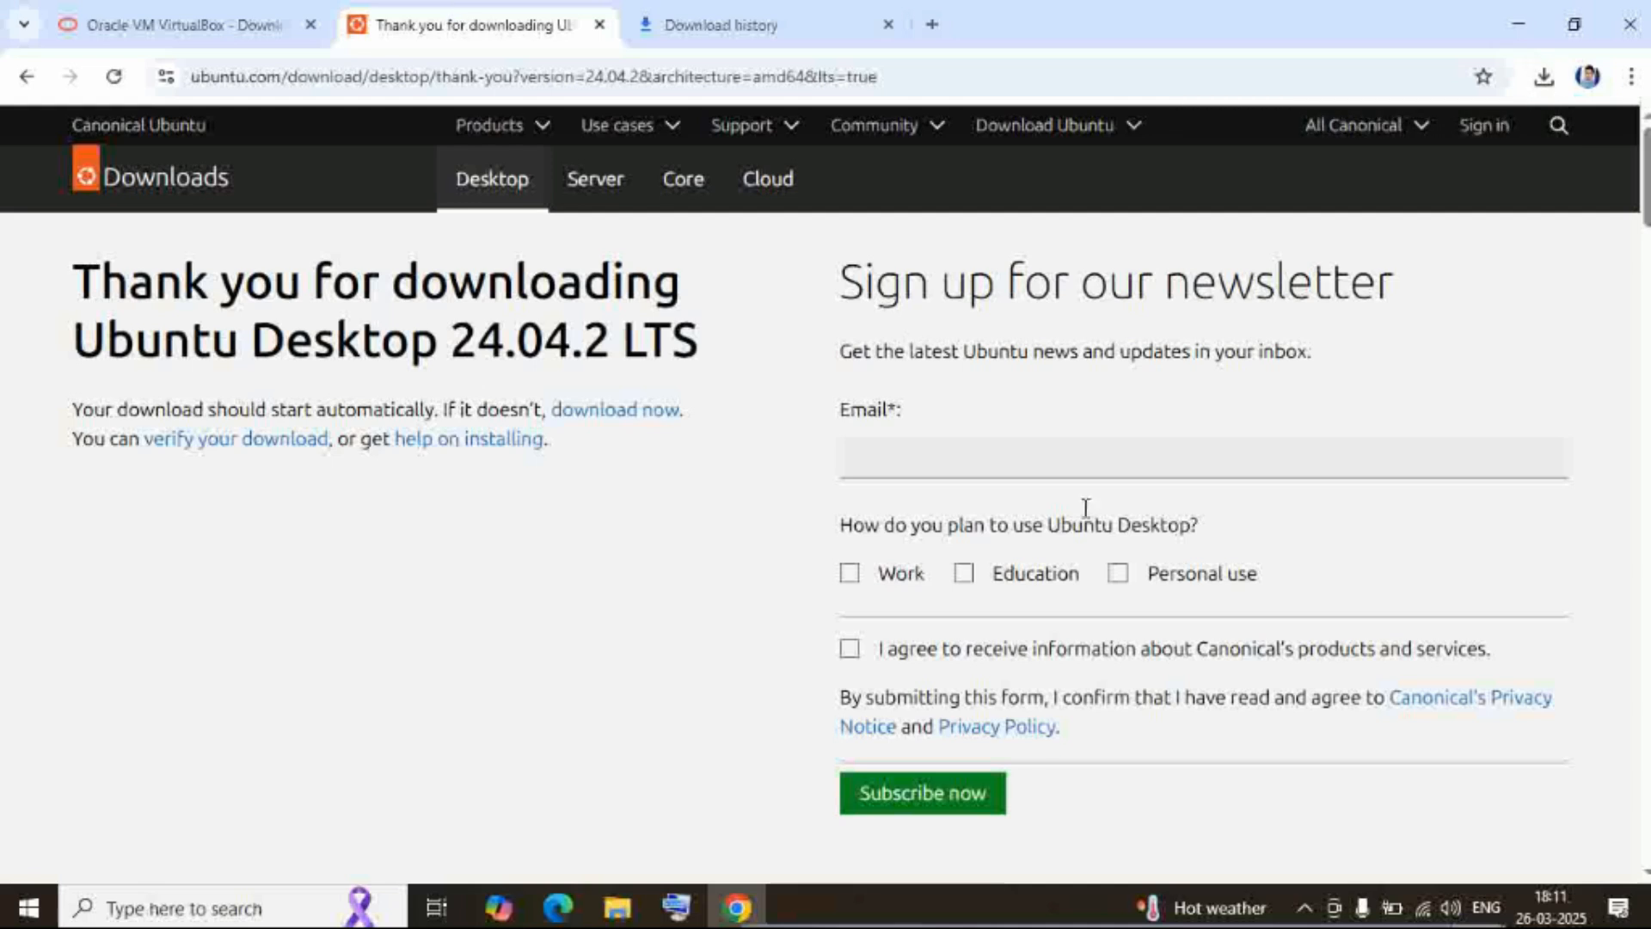
{"action": "left_click", "coordinate": [617, 908]}
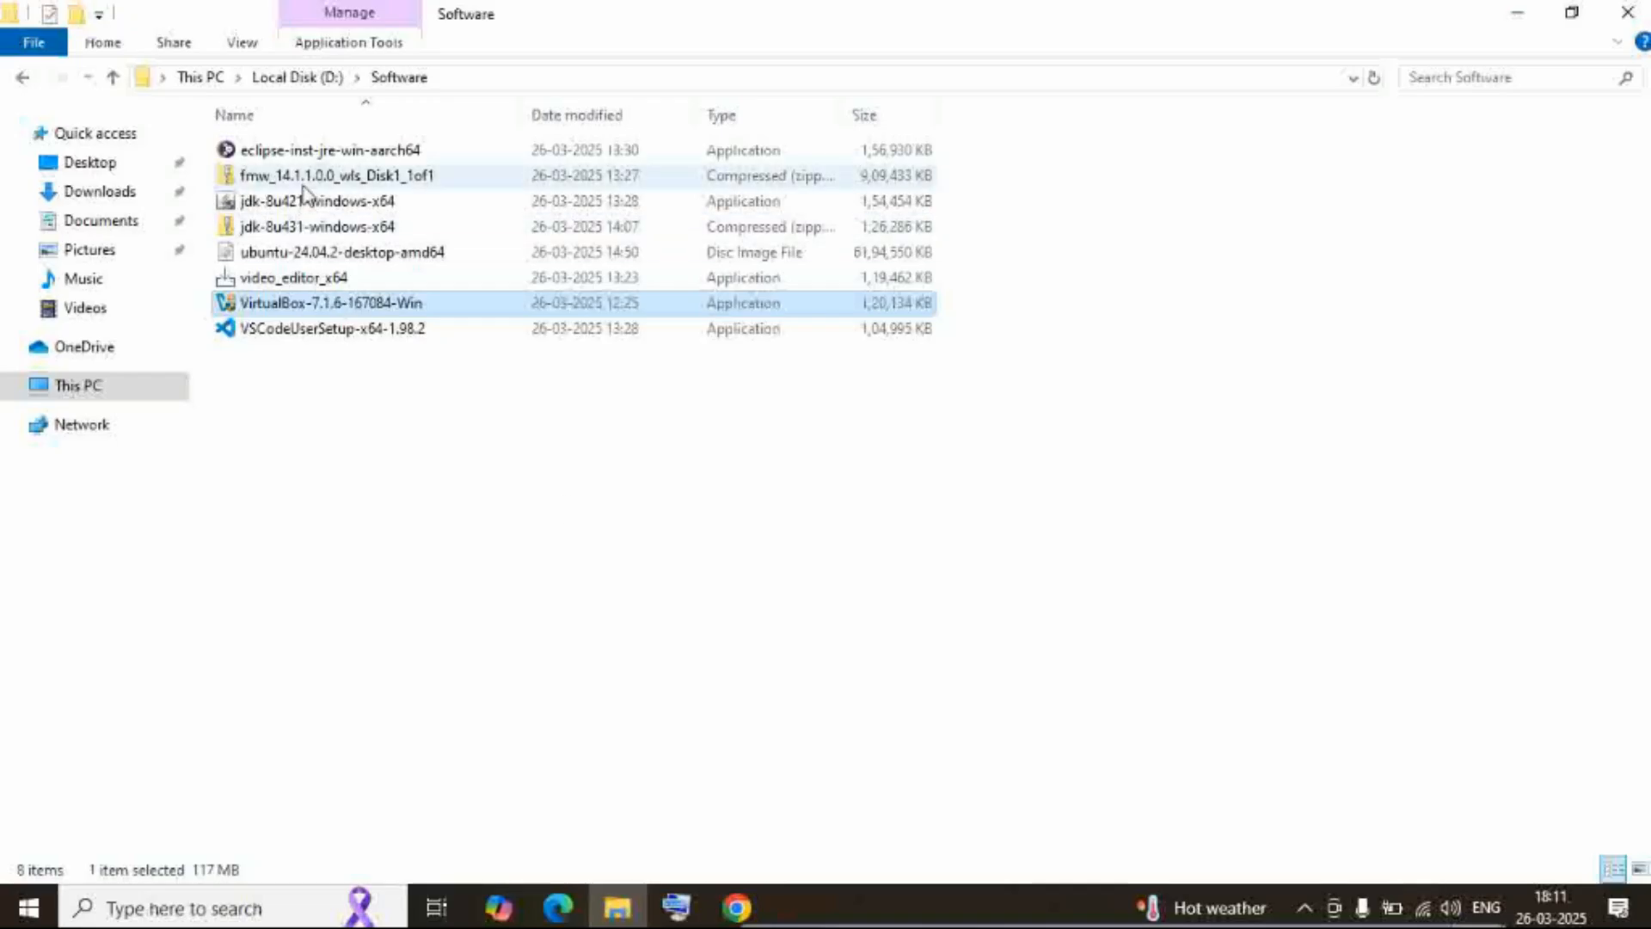
{"action": "left_click", "coordinate": [315, 253]}
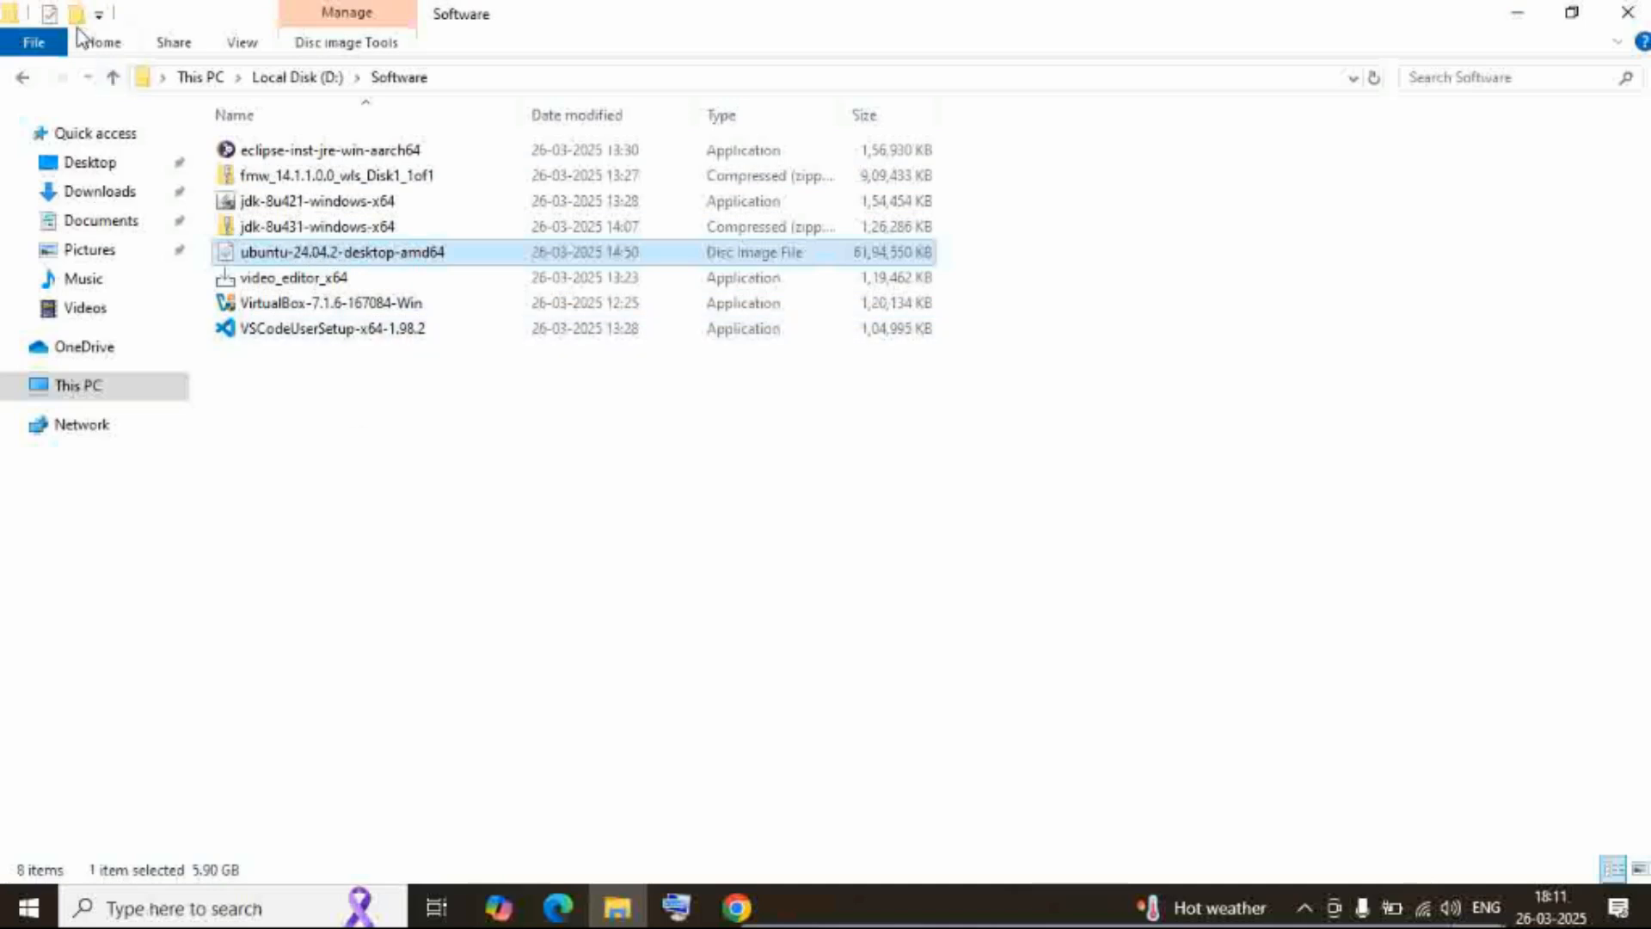
Create a new folder named Ubunty in the Software folder
{"action": "left_click", "coordinate": [77, 21]}
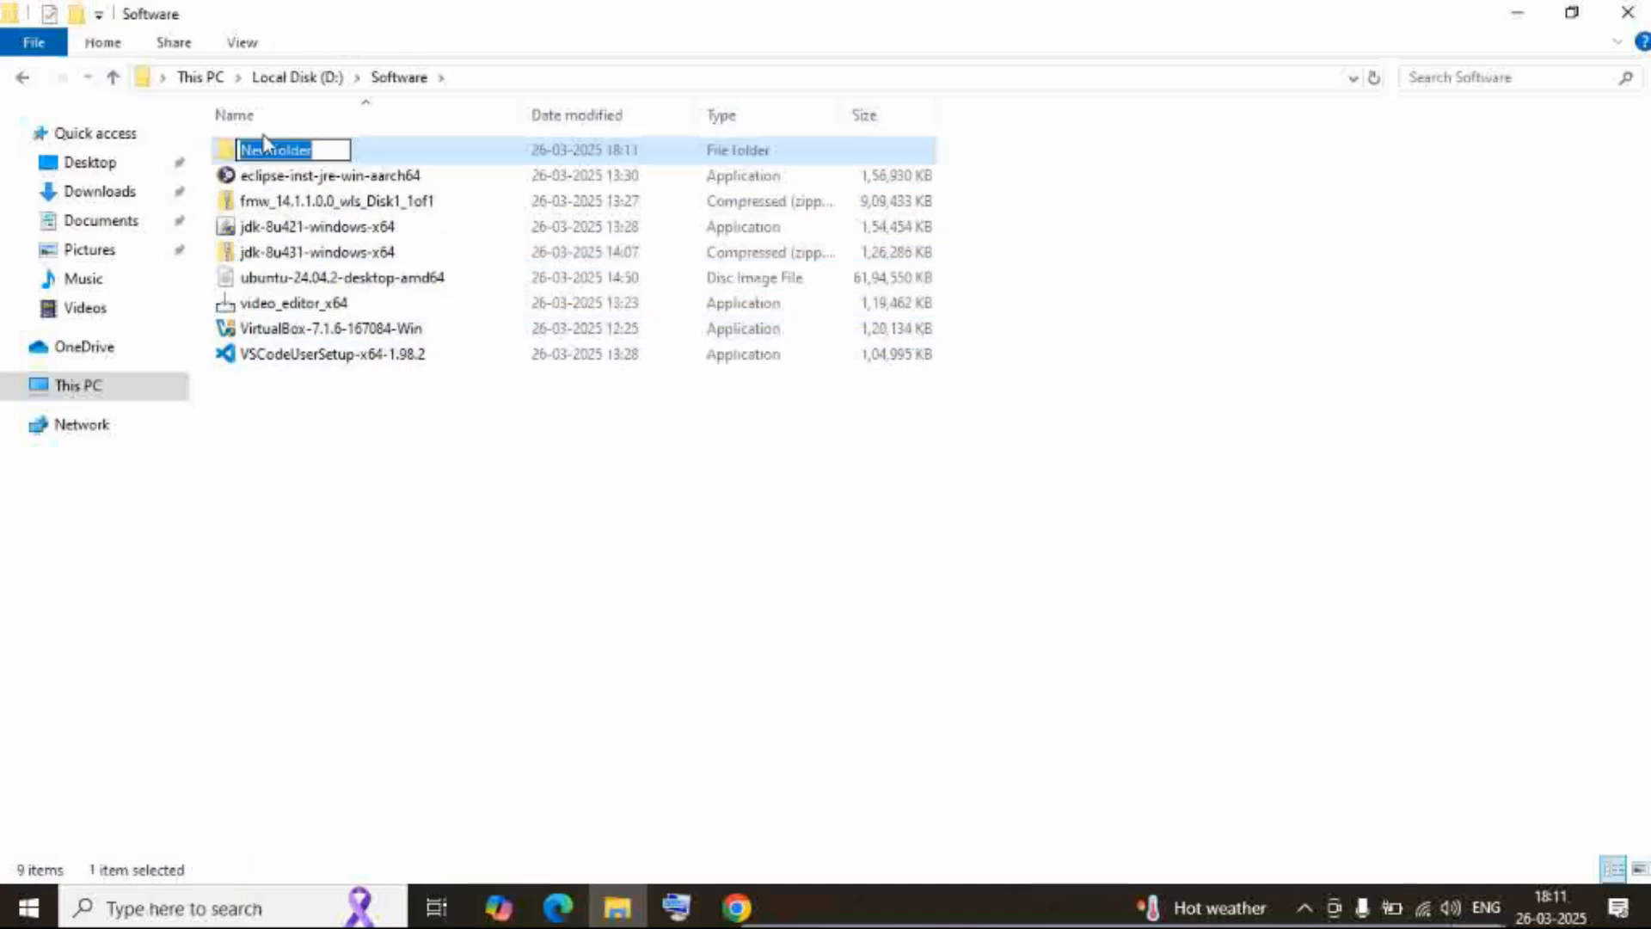
{"action": "type", "text": "Ubu"}
{"action": "type", "text": "ntu"}
{"action": "left_click", "coordinate": [384, 460]}
Move the VirtualBox-7.1.6-167084-Win installer and the ubuntu-24.04.2-desktop-amd64 image into the Ubunty folder and open that folder
{"action": "left_click_drag", "start_coordinate": [344, 328], "coordinate": [289, 153]}
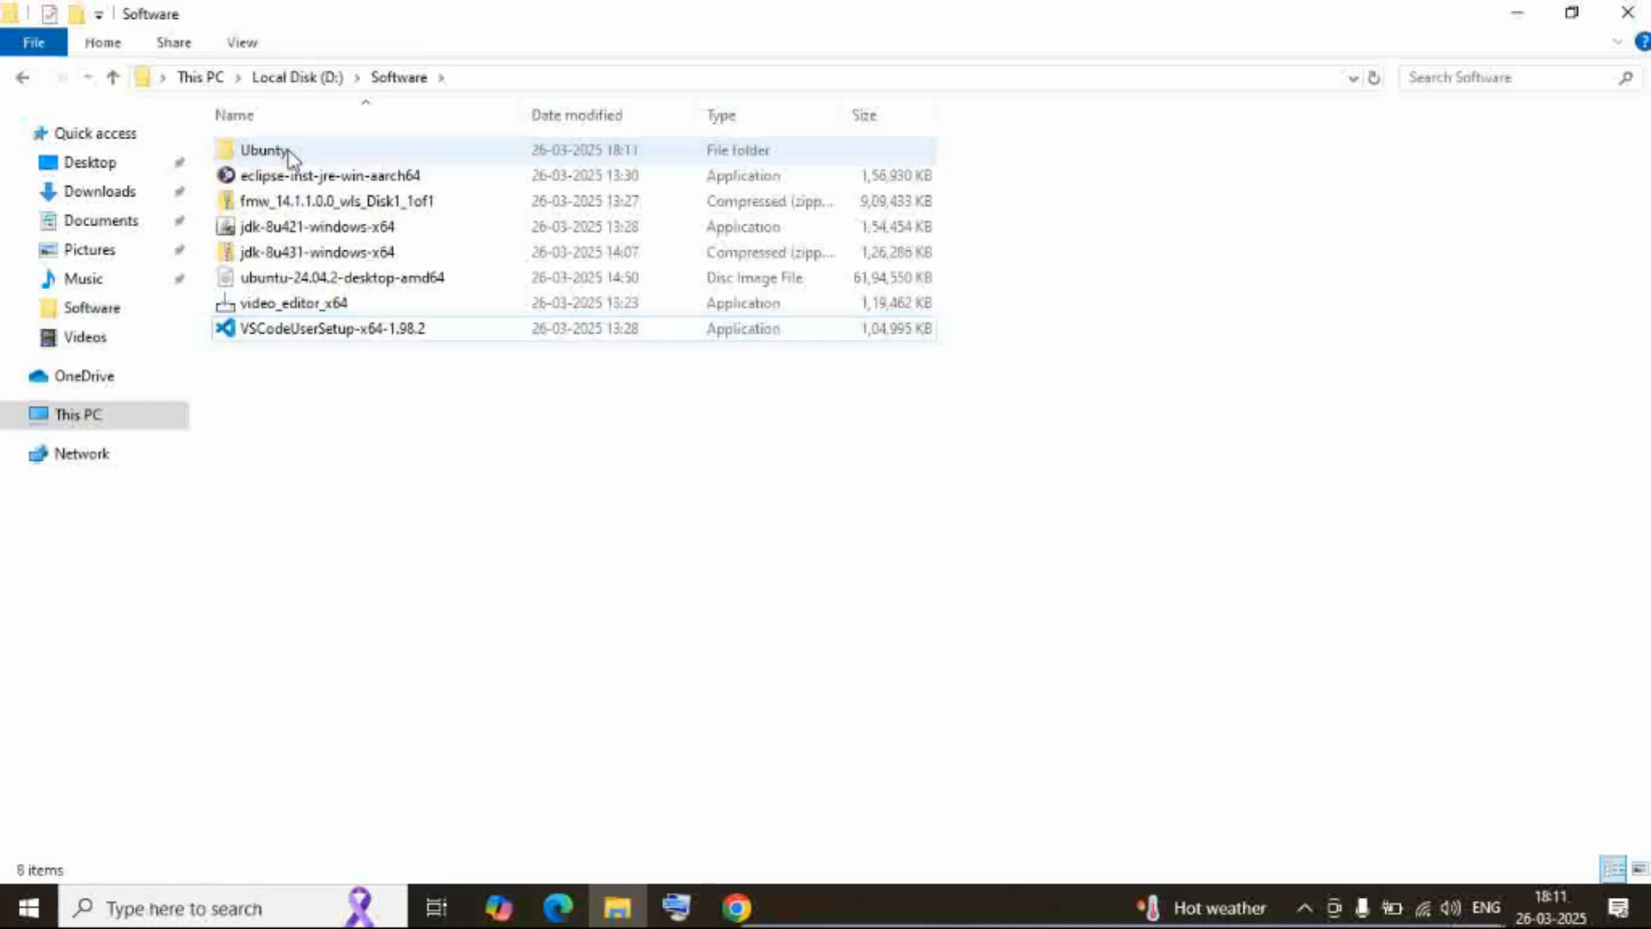
{"action": "double_click", "coordinate": [313, 279]}
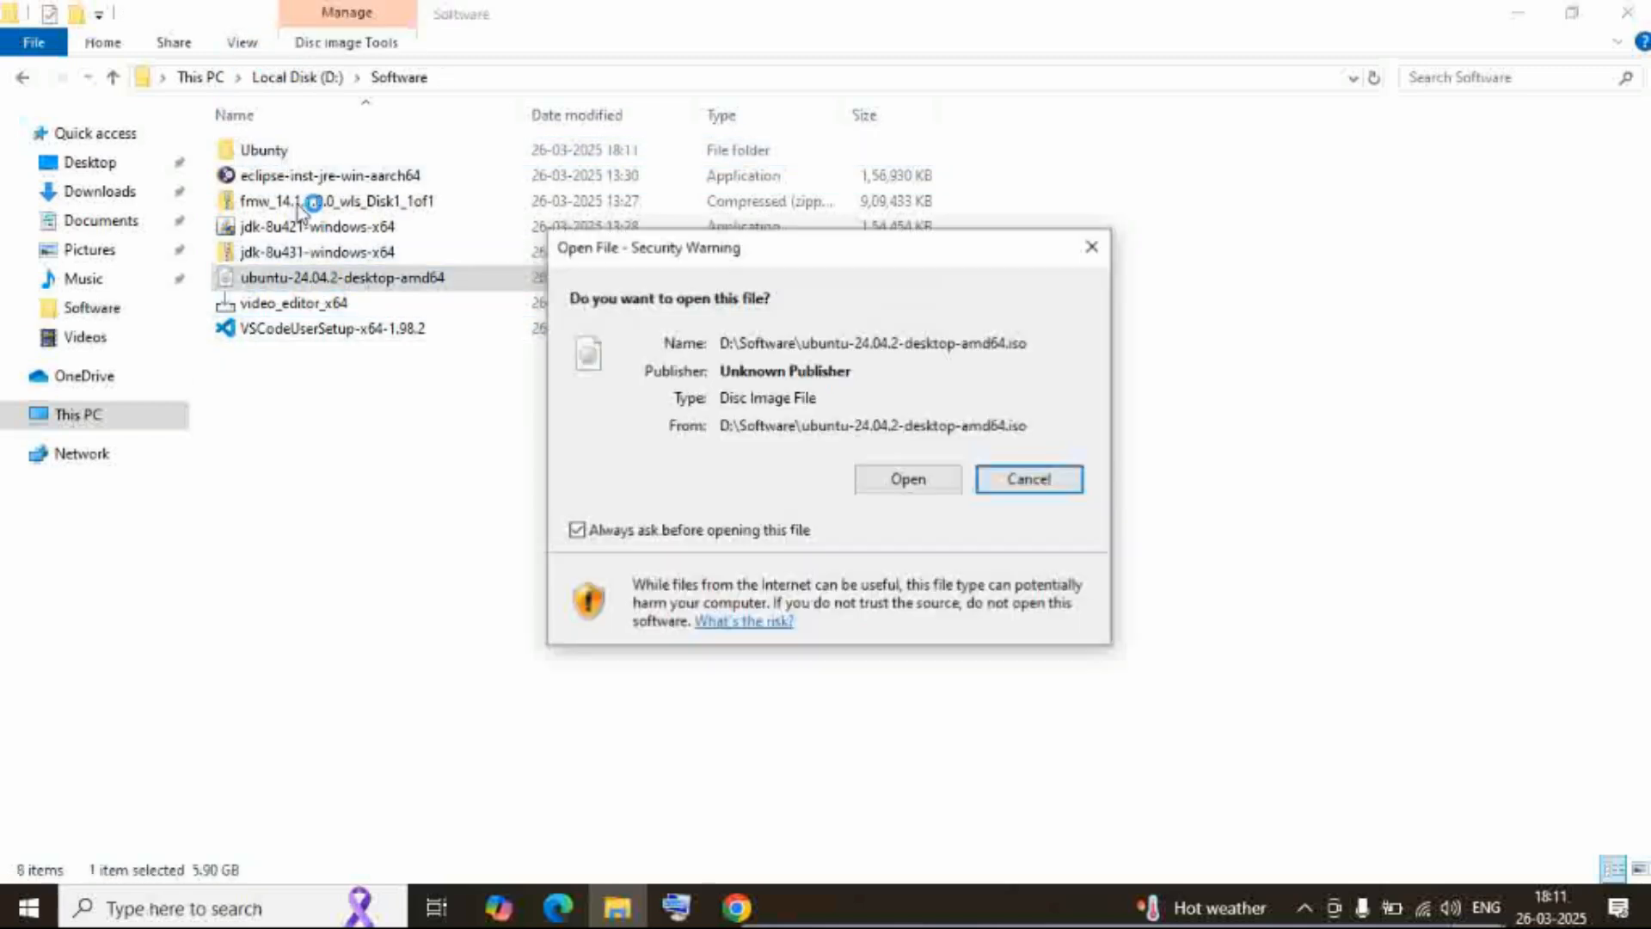
{"action": "left_click", "coordinate": [1093, 248]}
{"action": "left_click_drag", "start_coordinate": [371, 277], "coordinate": [316, 157]}
{"action": "left_click", "coordinate": [303, 153]}
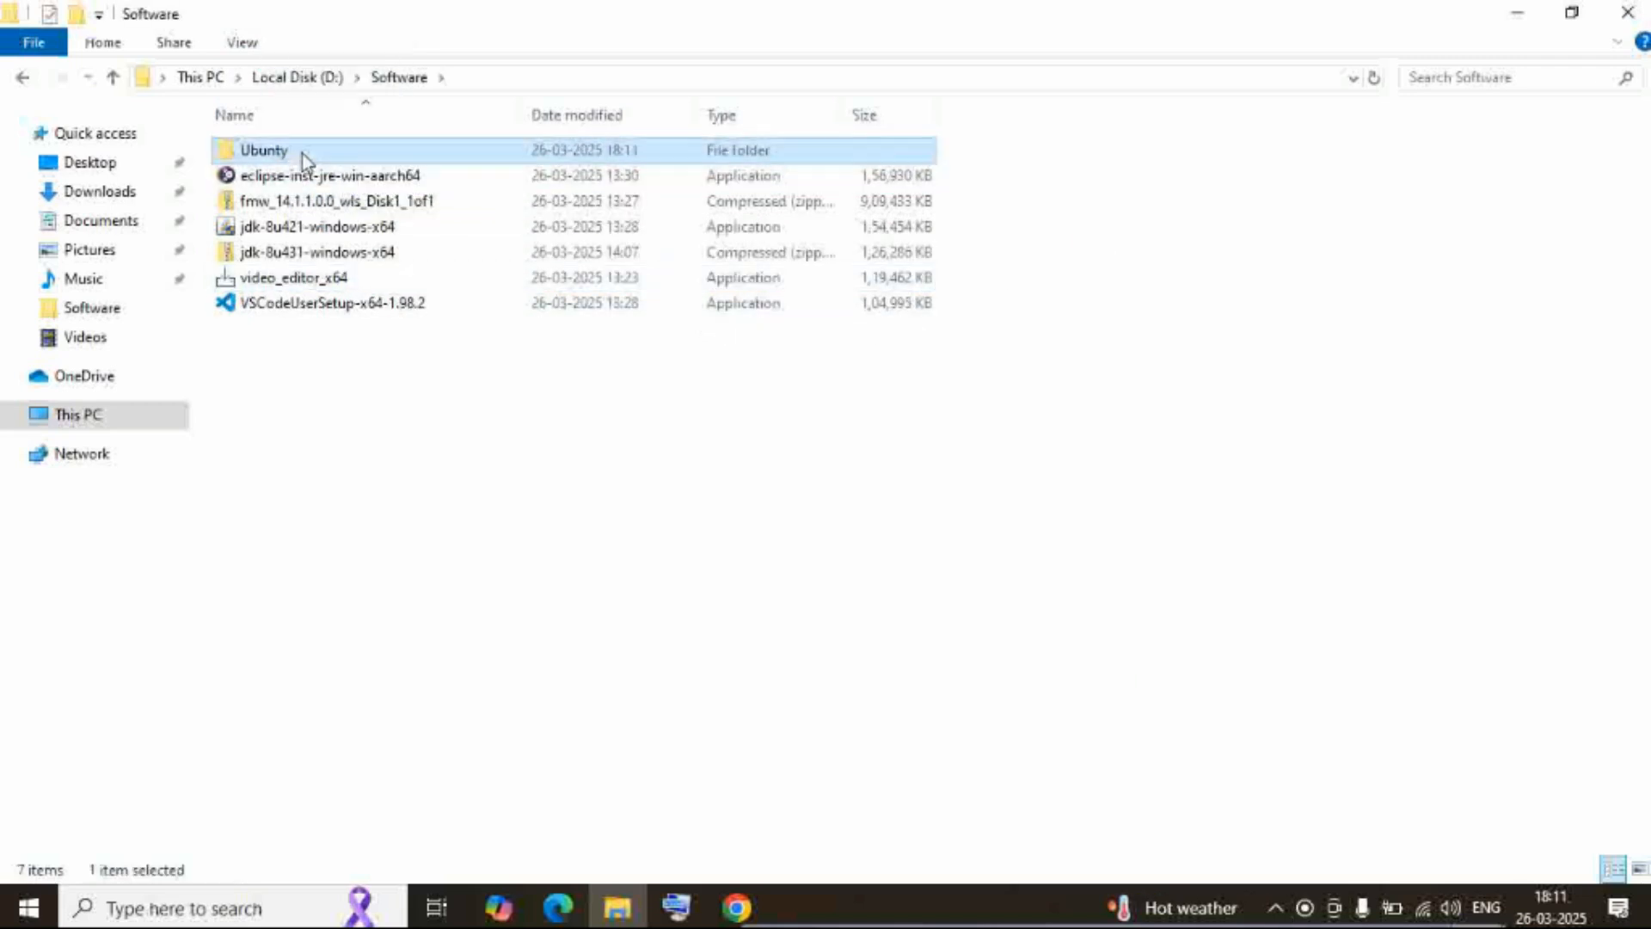
{"action": "double_click", "coordinate": [302, 153]}
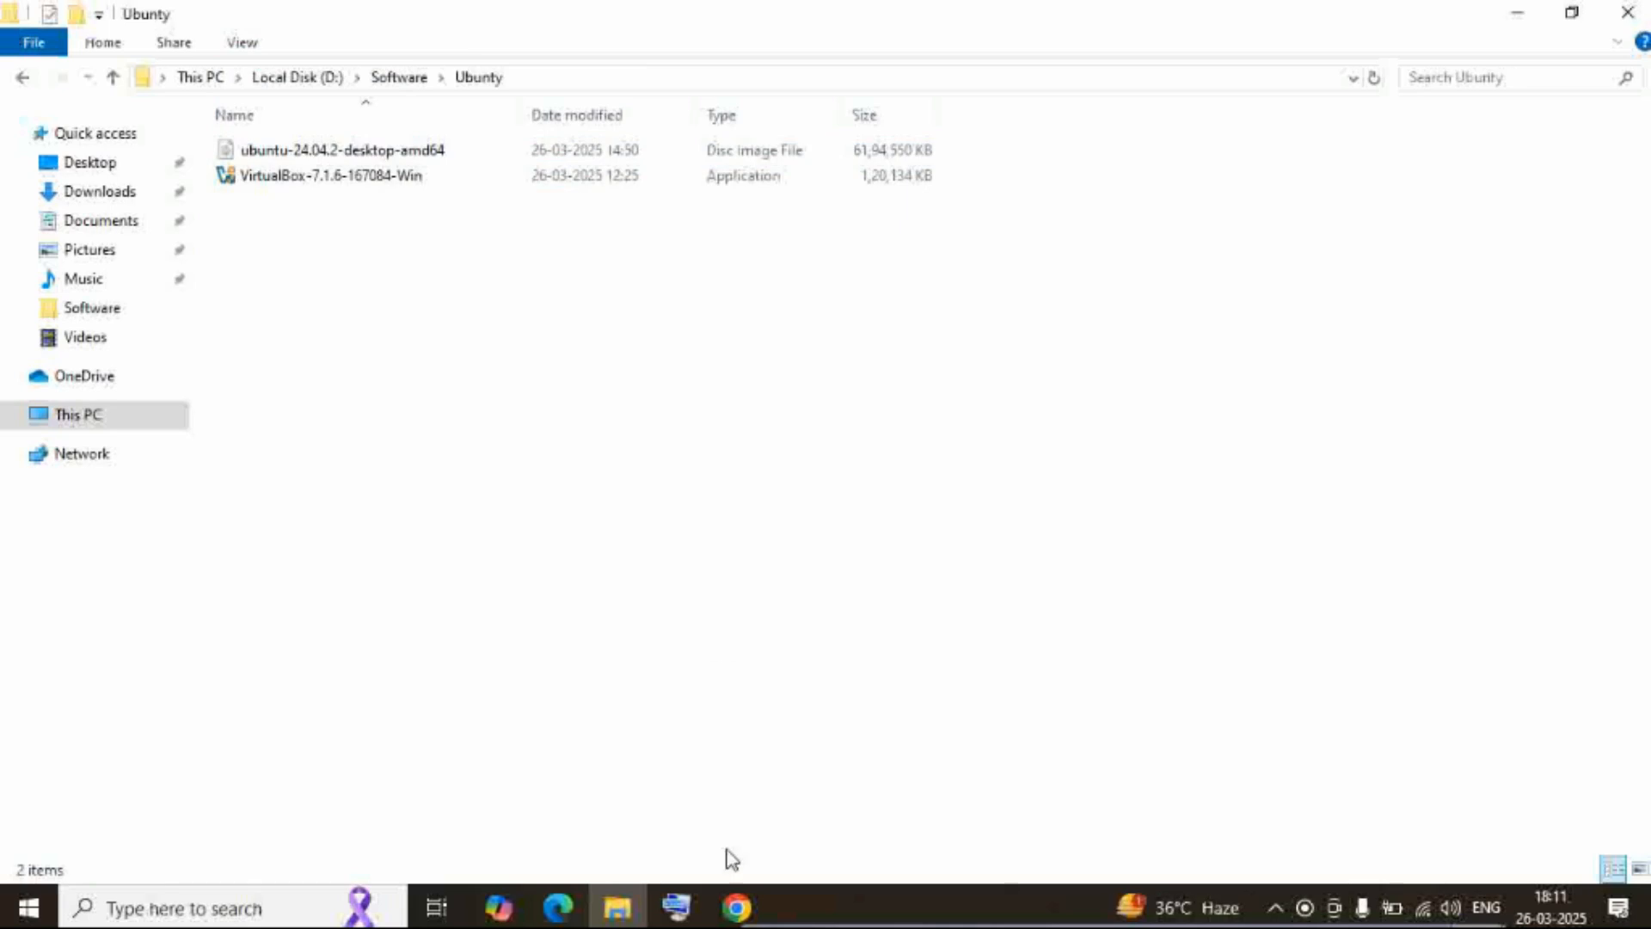
Launch the VirtualBox-7.1.6-167084-Win installer and accept the terms of its license agreement
{"action": "left_click", "coordinate": [310, 176]}
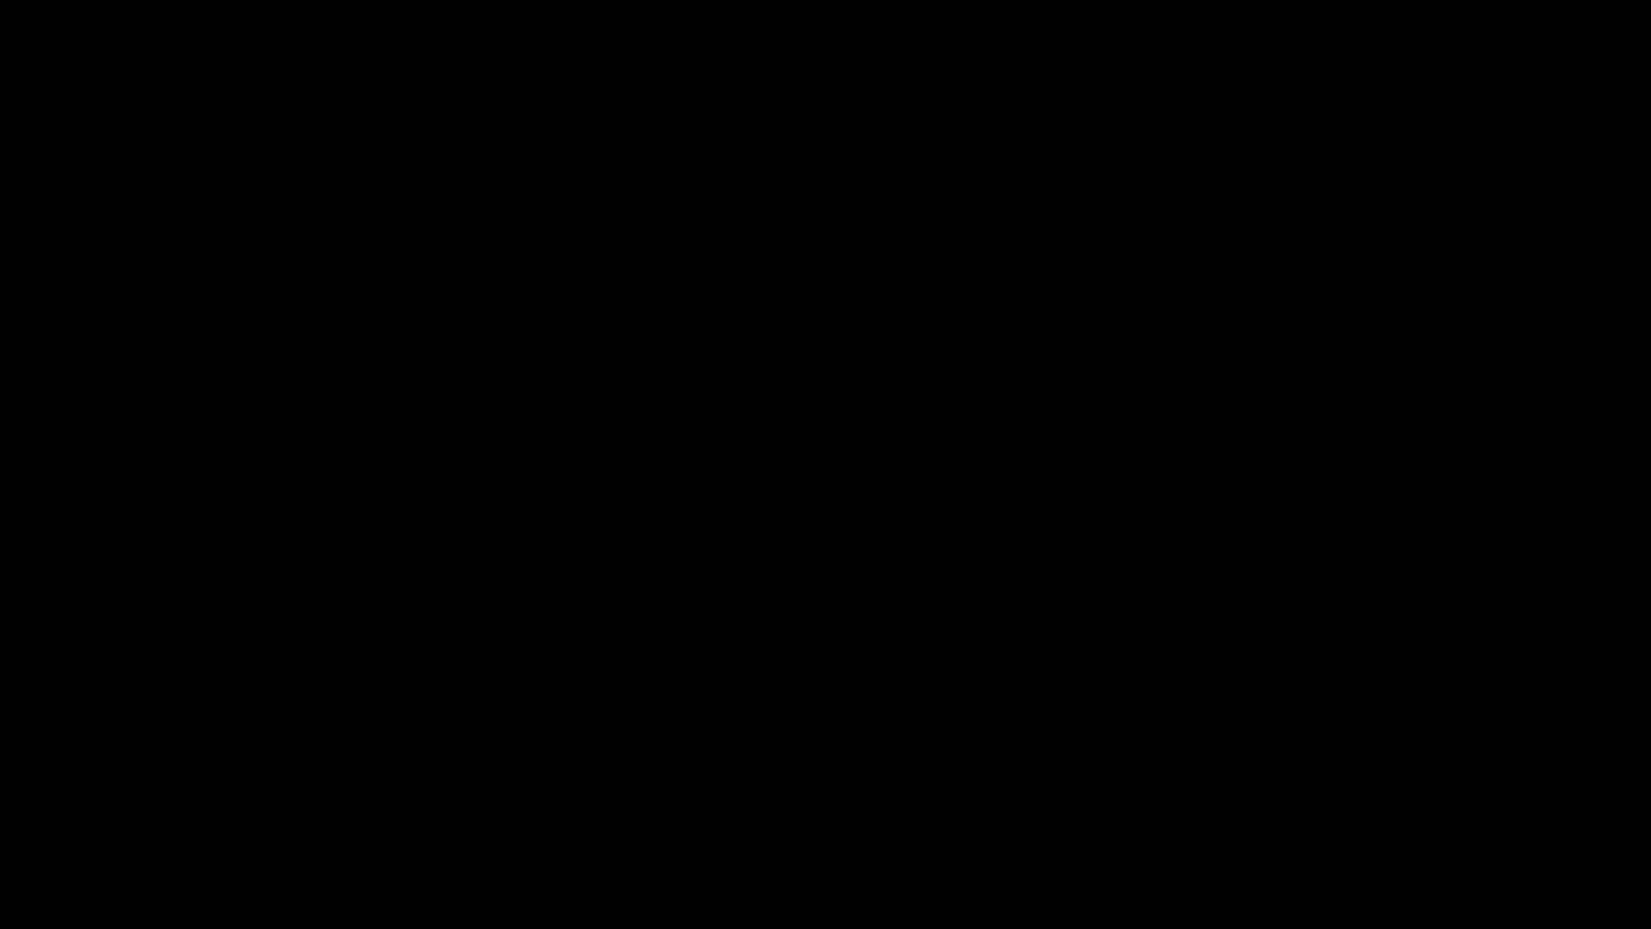
{"action": "left_click", "coordinate": [746, 612]}
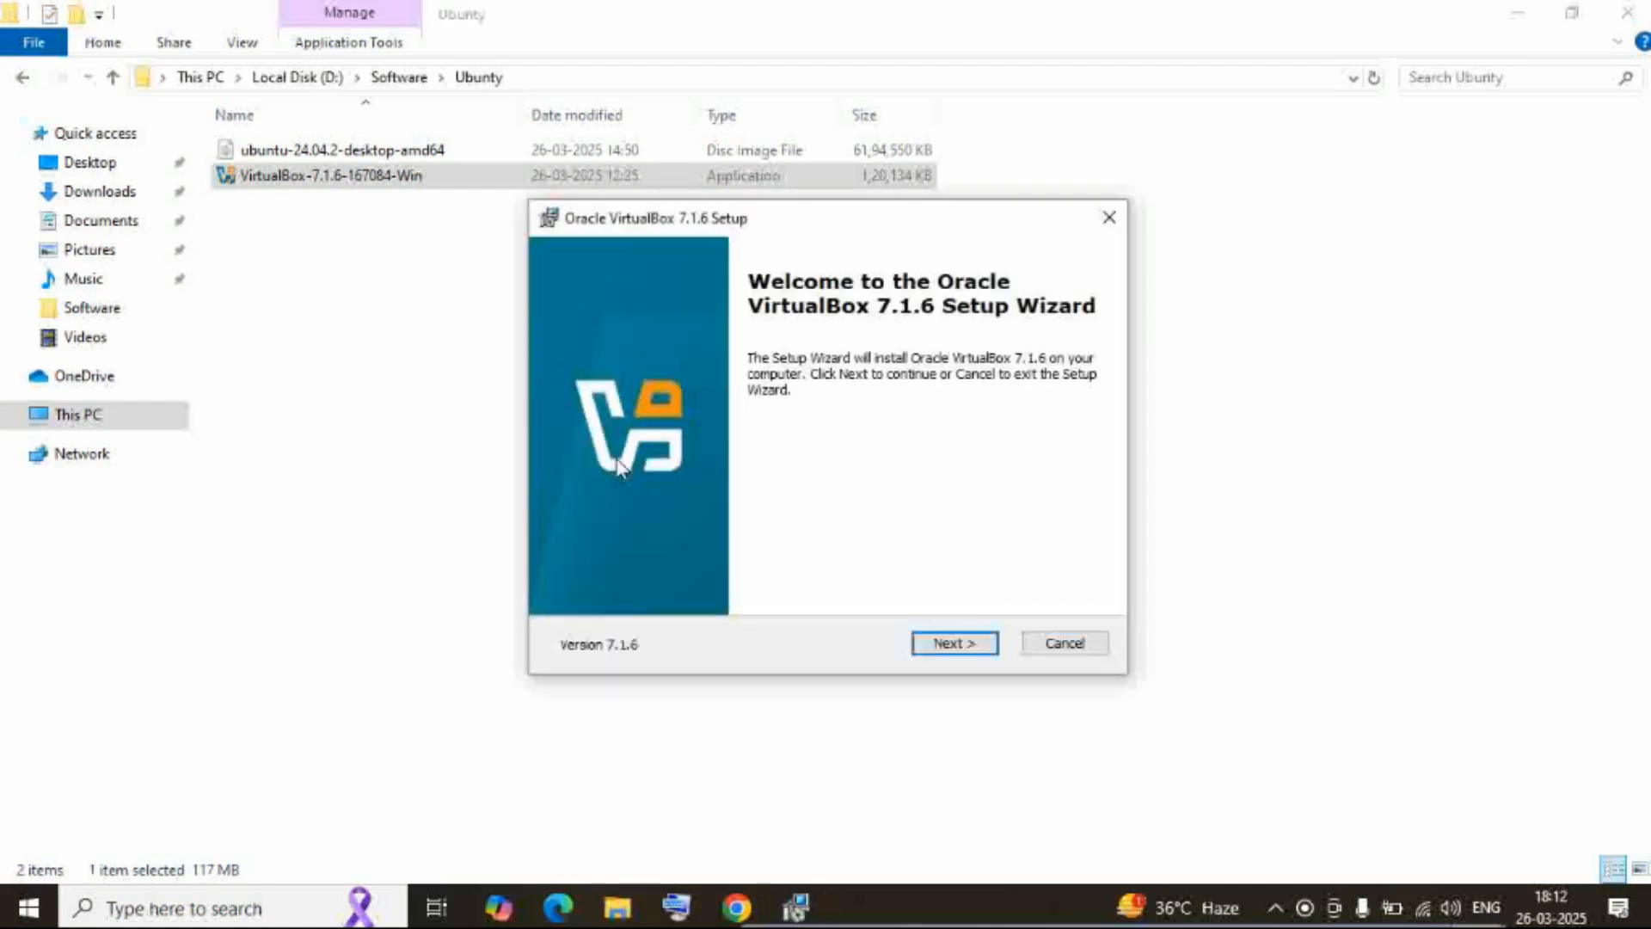
{"action": "left_click", "coordinate": [946, 642]}
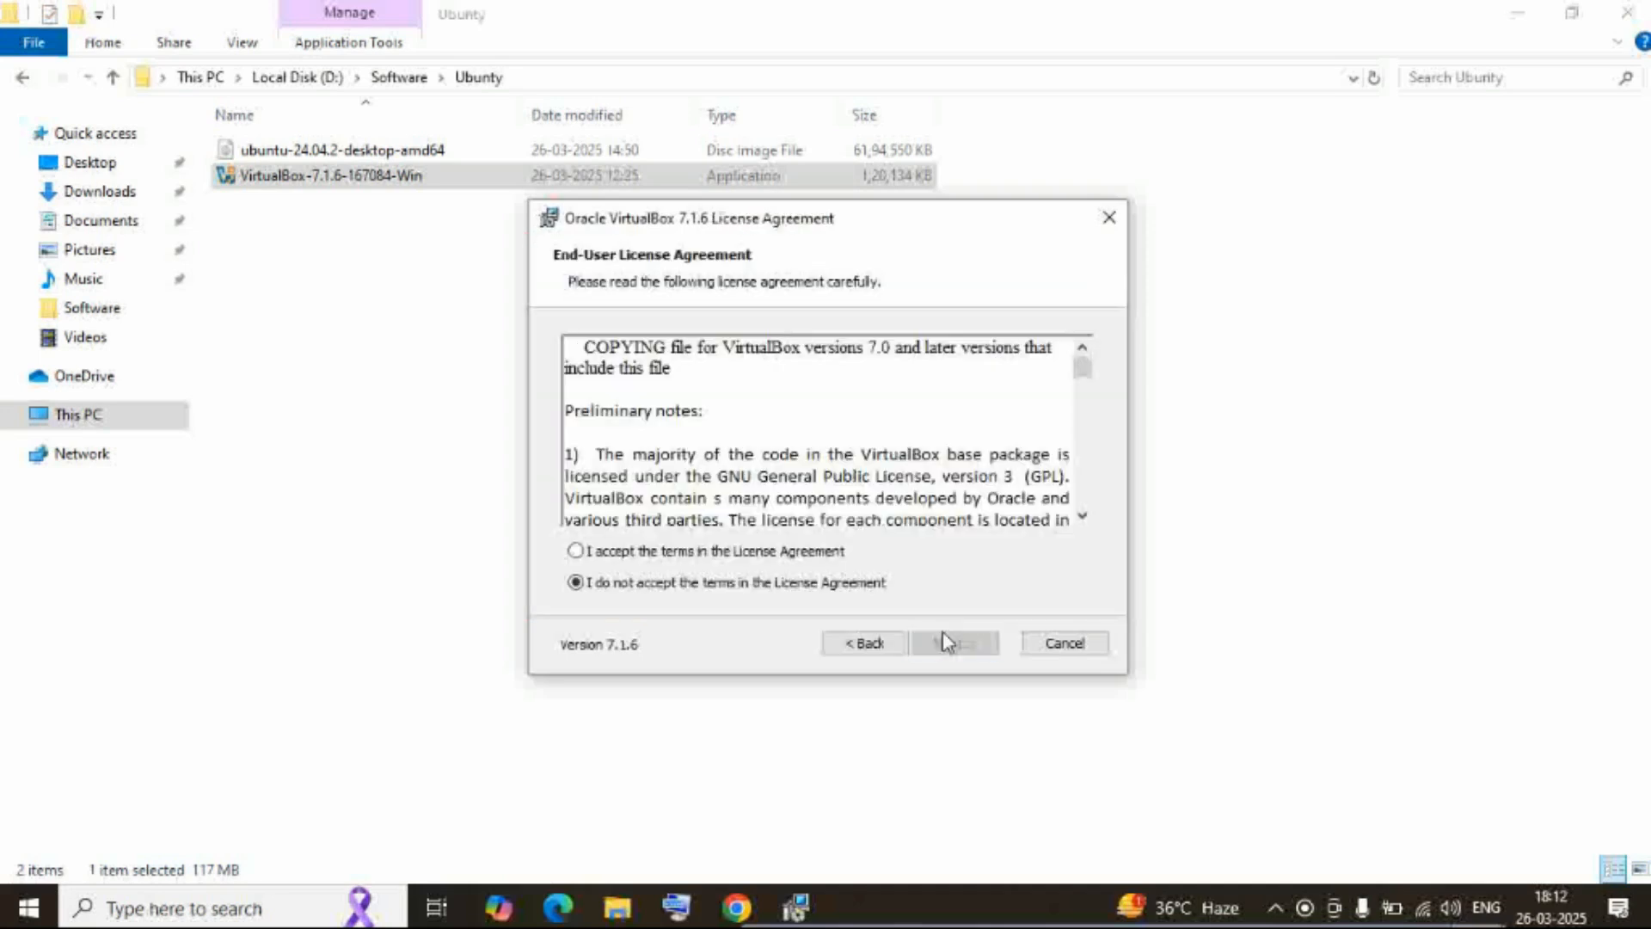
{"action": "left_click", "coordinate": [580, 551]}
{"action": "left_click", "coordinate": [949, 643]}
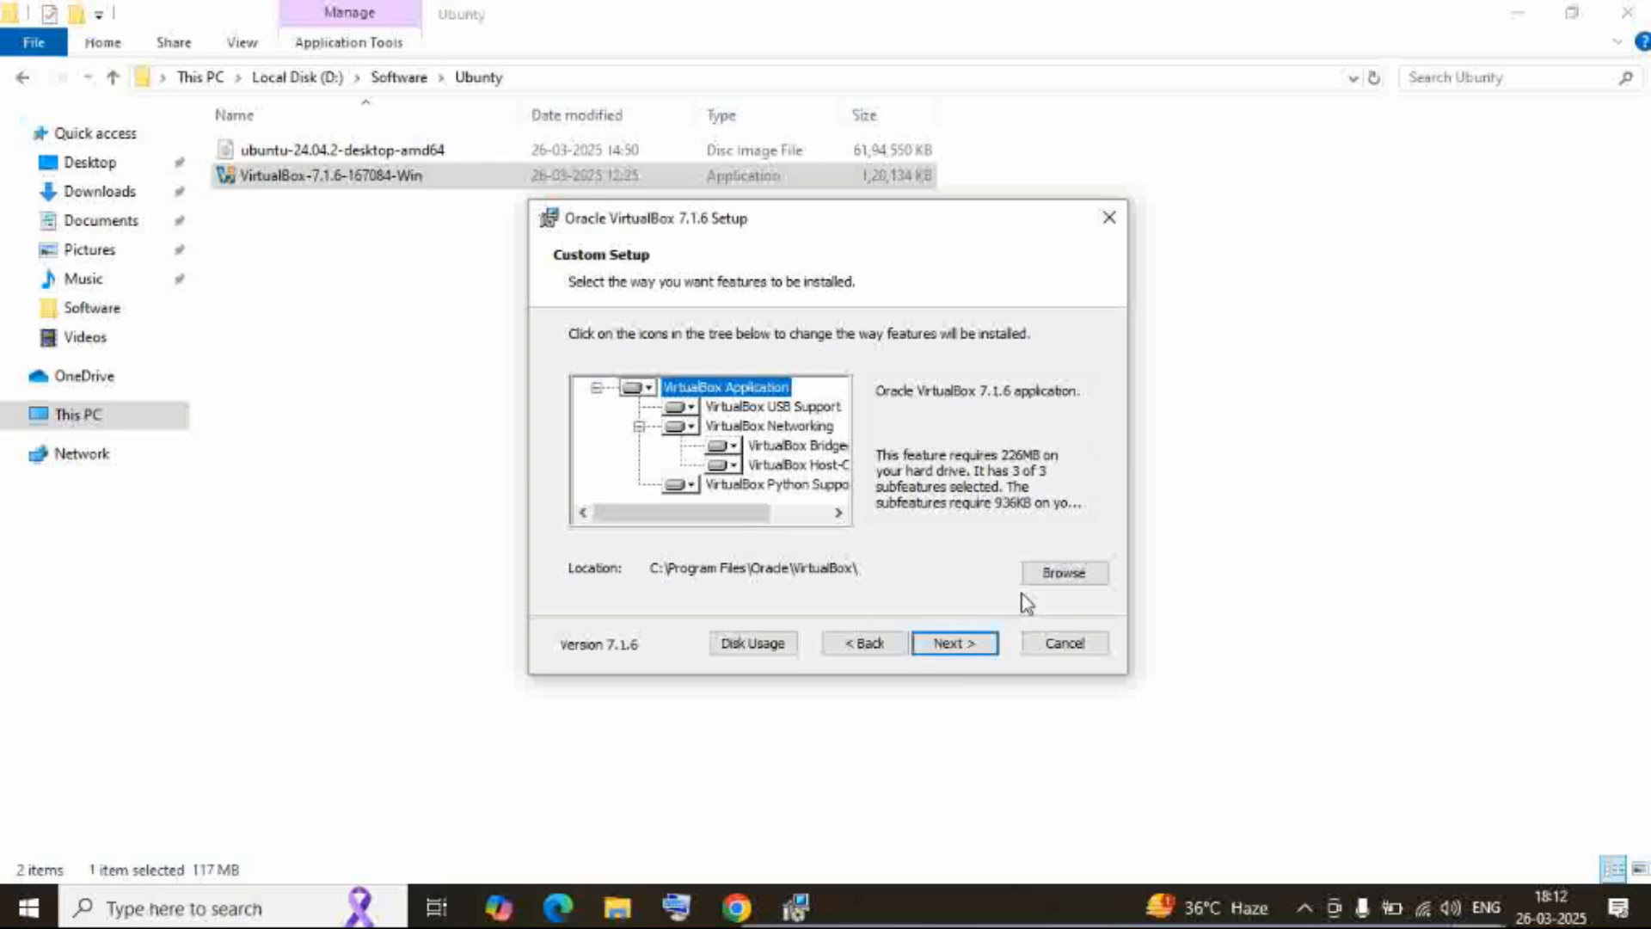
Keep the default features, location and shortcut options, agreeing to proceed despite the network interface and missing Python dependency warnings
{"action": "left_click", "coordinate": [952, 643]}
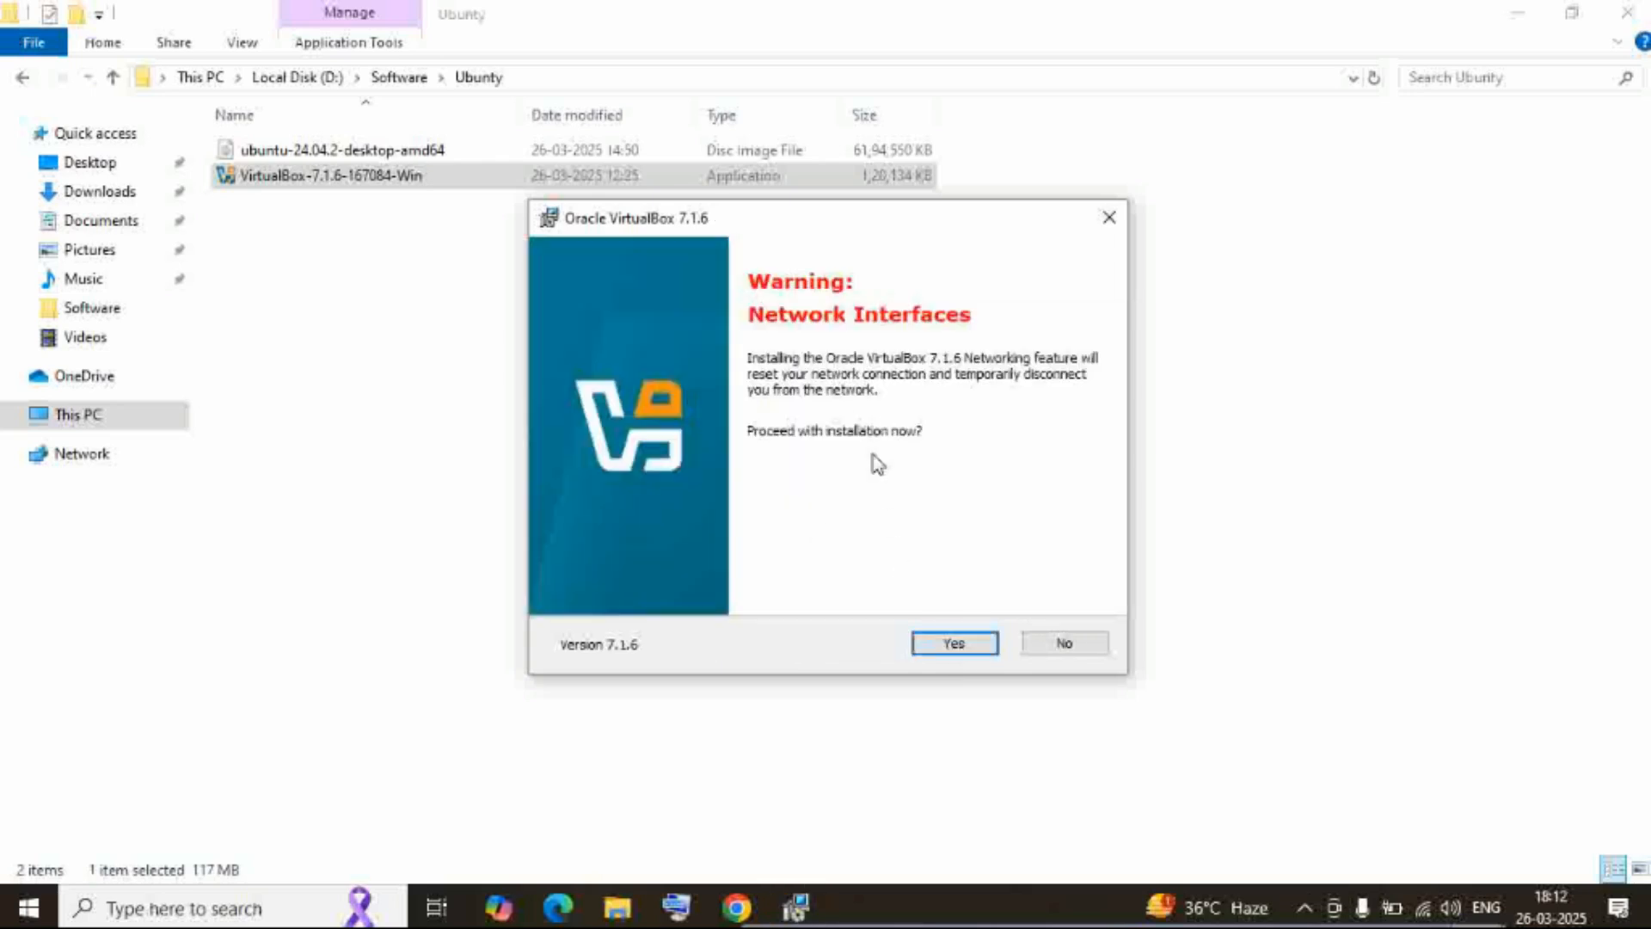
{"action": "left_click", "coordinate": [957, 645]}
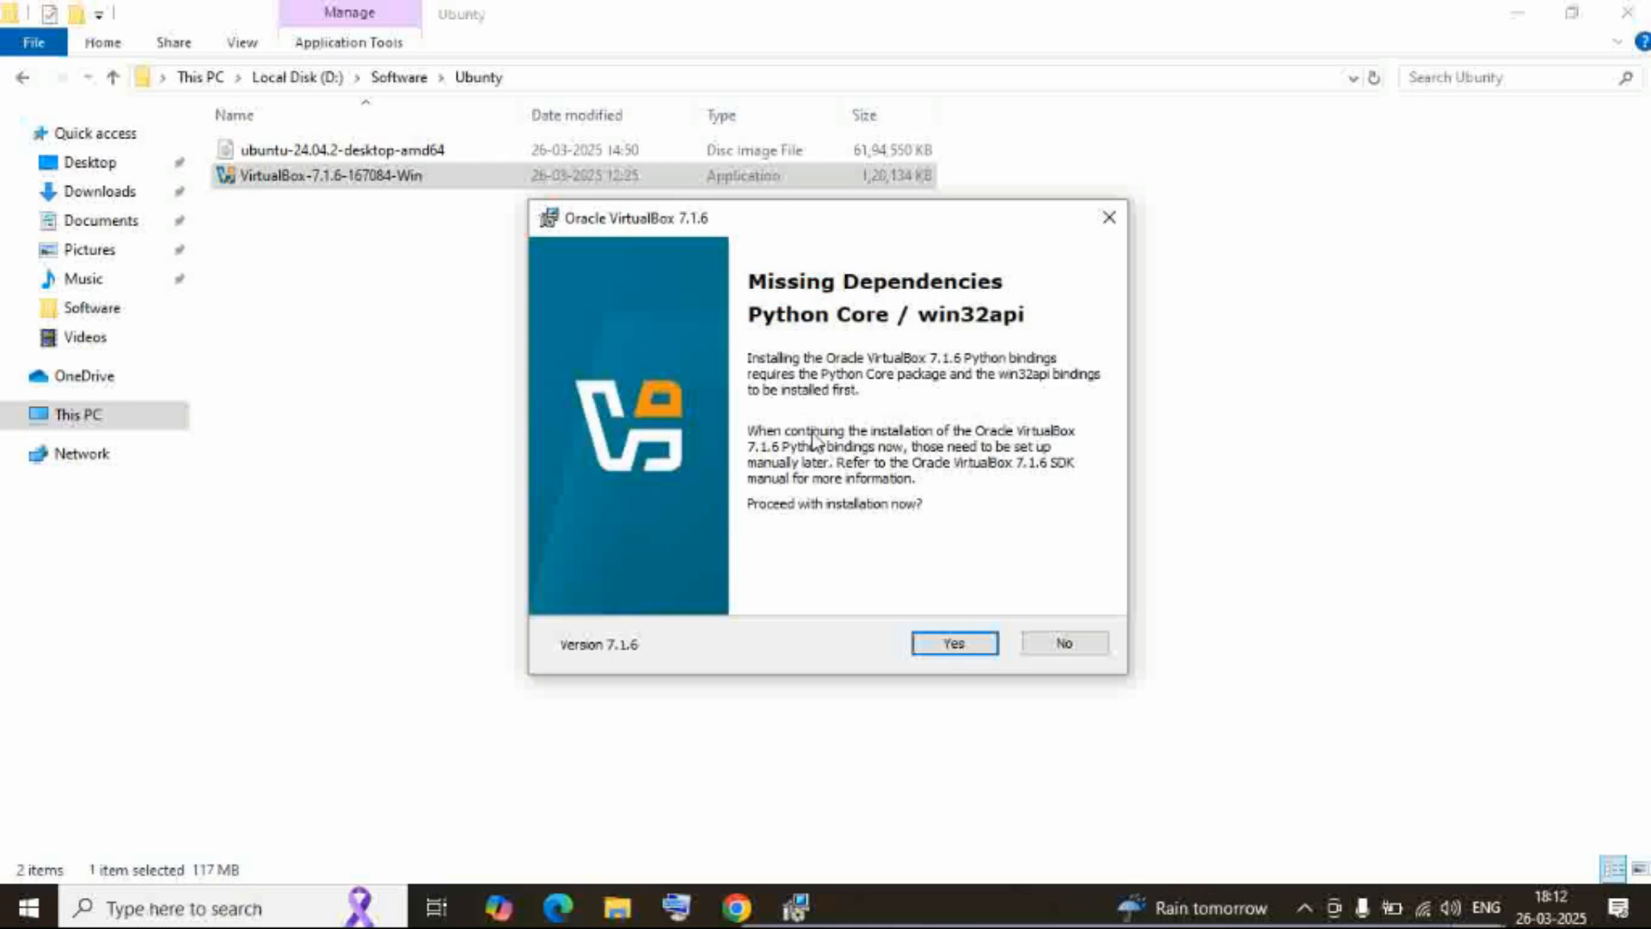
{"action": "left_click", "coordinate": [954, 645]}
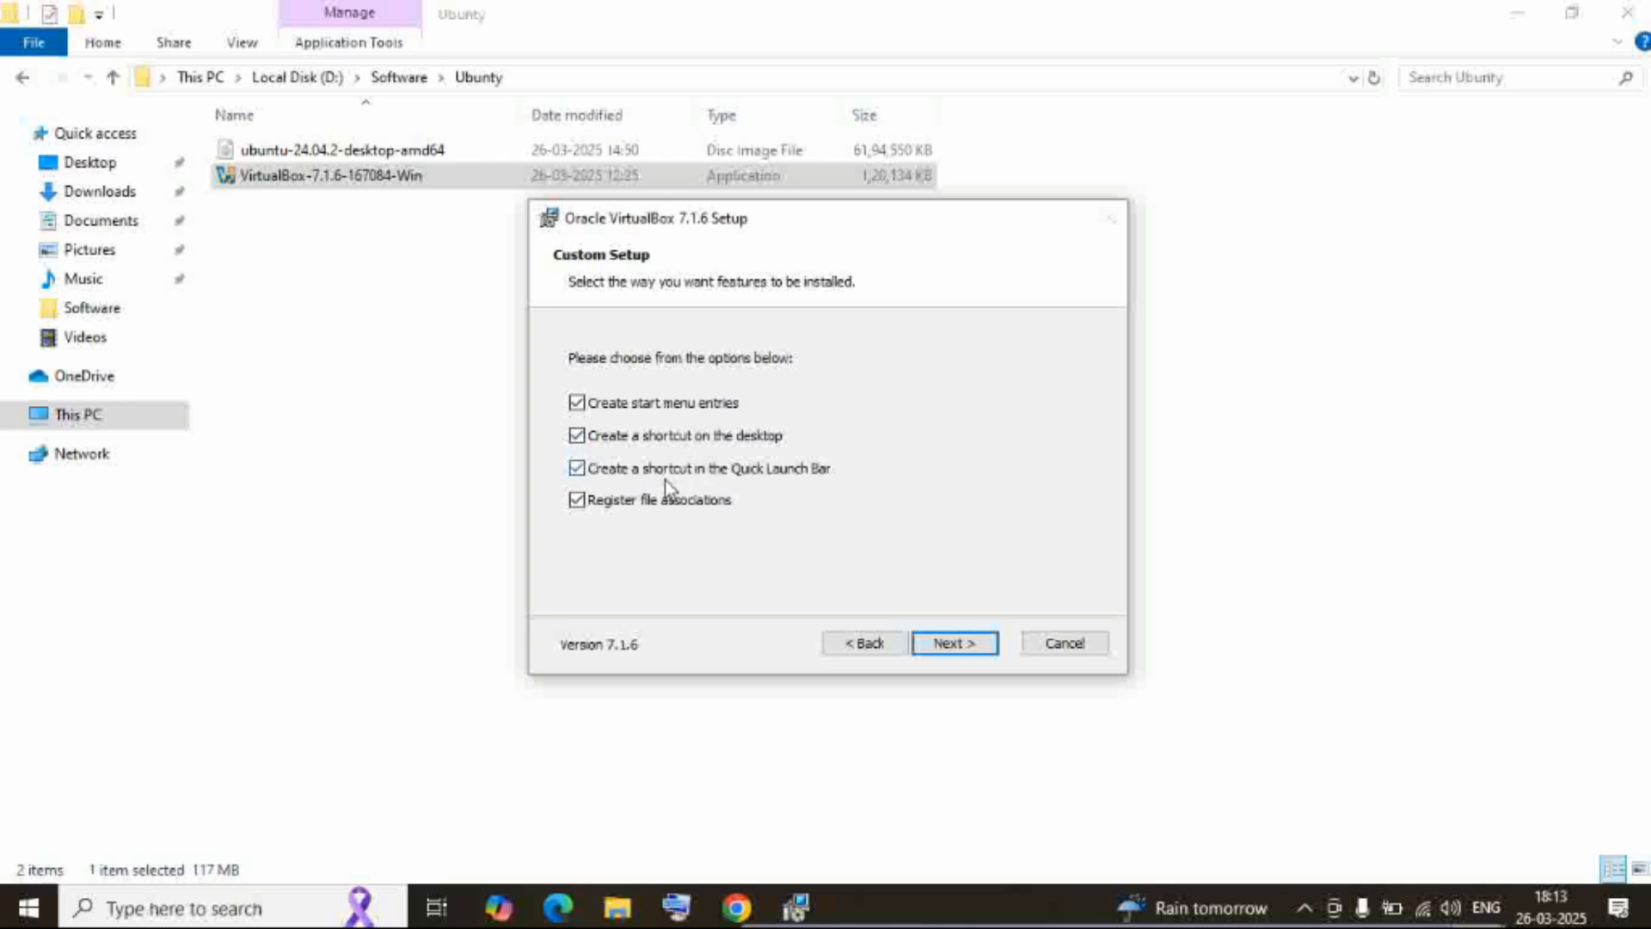
{"action": "left_click", "coordinate": [961, 651]}
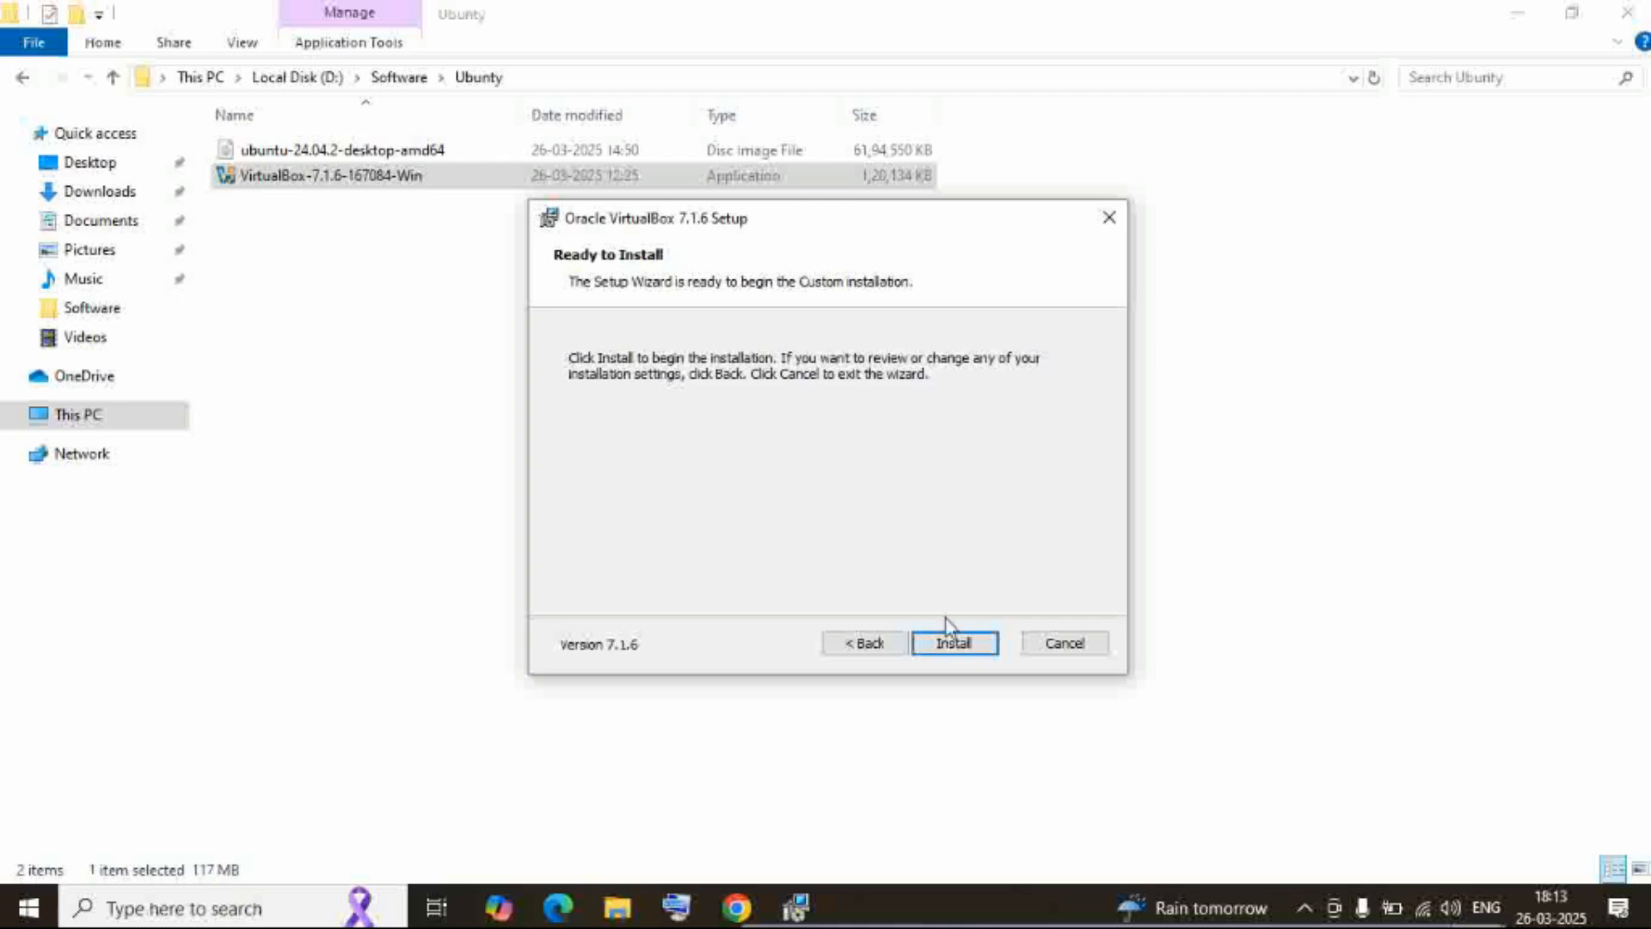
Install Oracle VirtualBox 7.1.6, finish the setup with the start-after-installation option on, and switch to VirtualBox Manager
{"action": "left_click", "coordinate": [946, 641]}
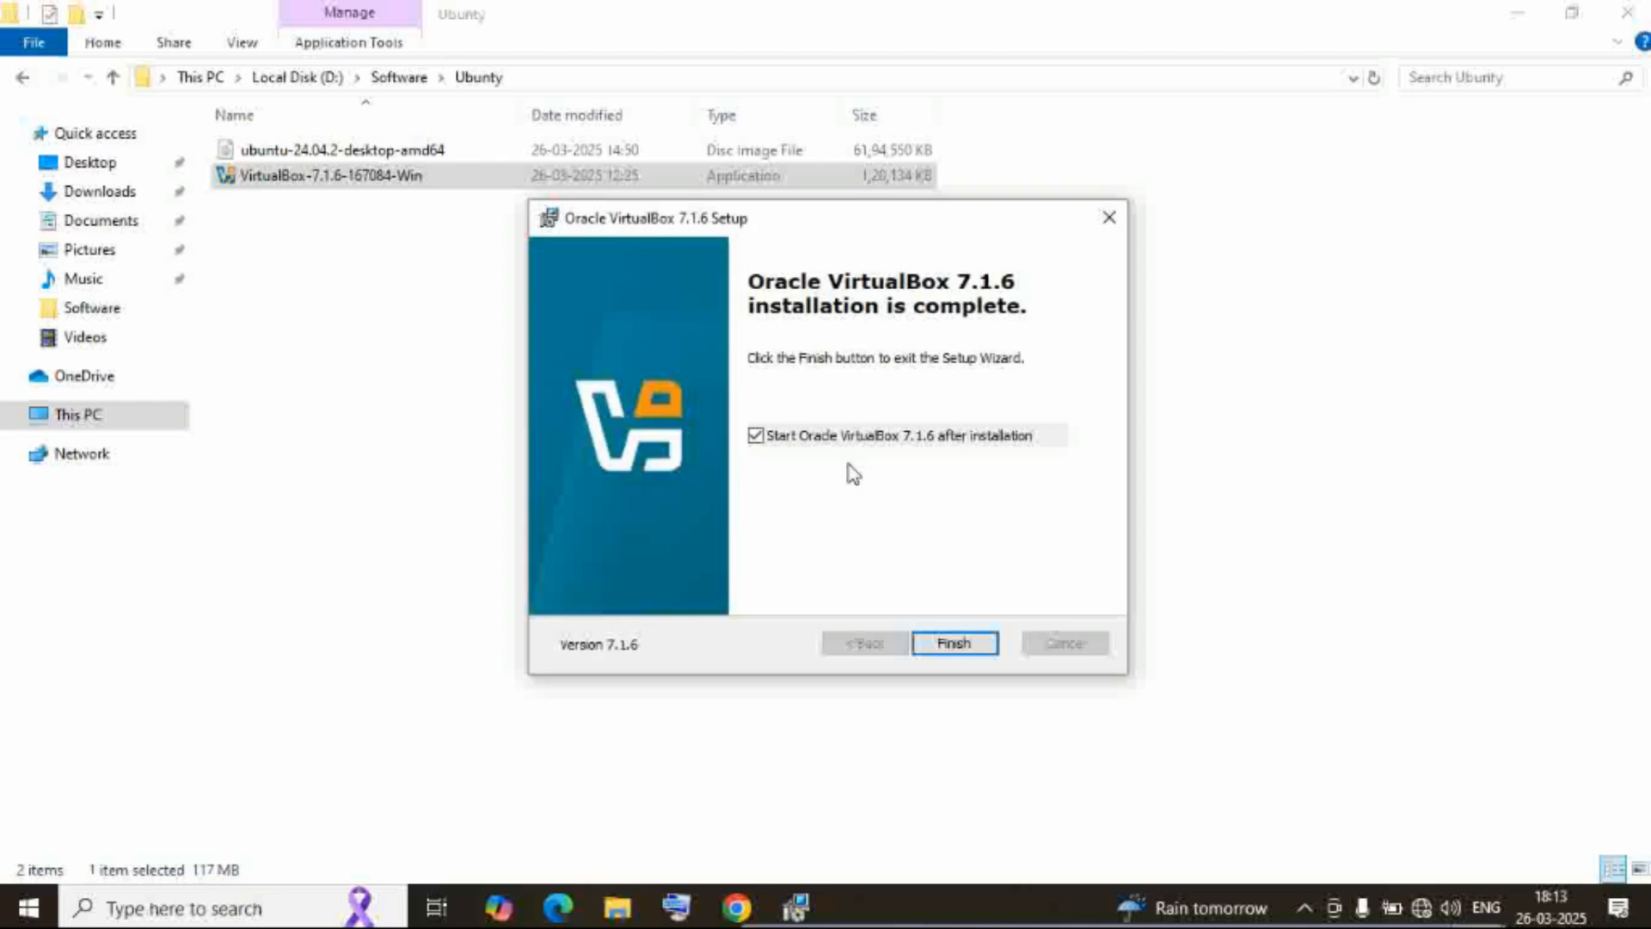
{"action": "left_click", "coordinate": [940, 647]}
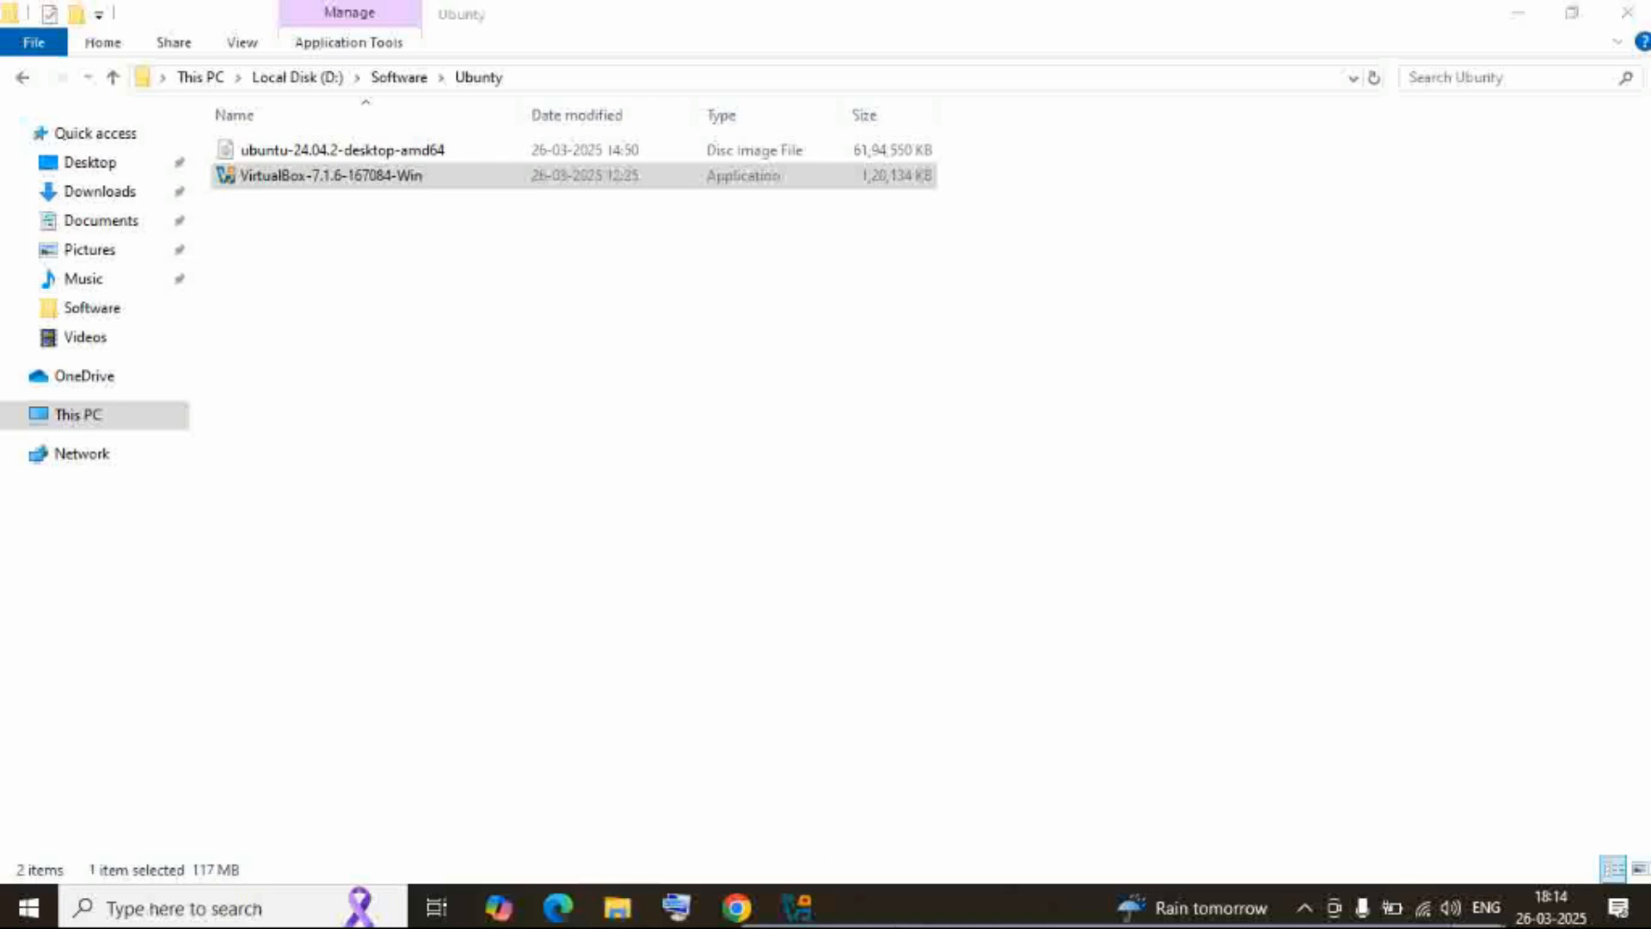
{"action": "left_click", "coordinate": [799, 917]}
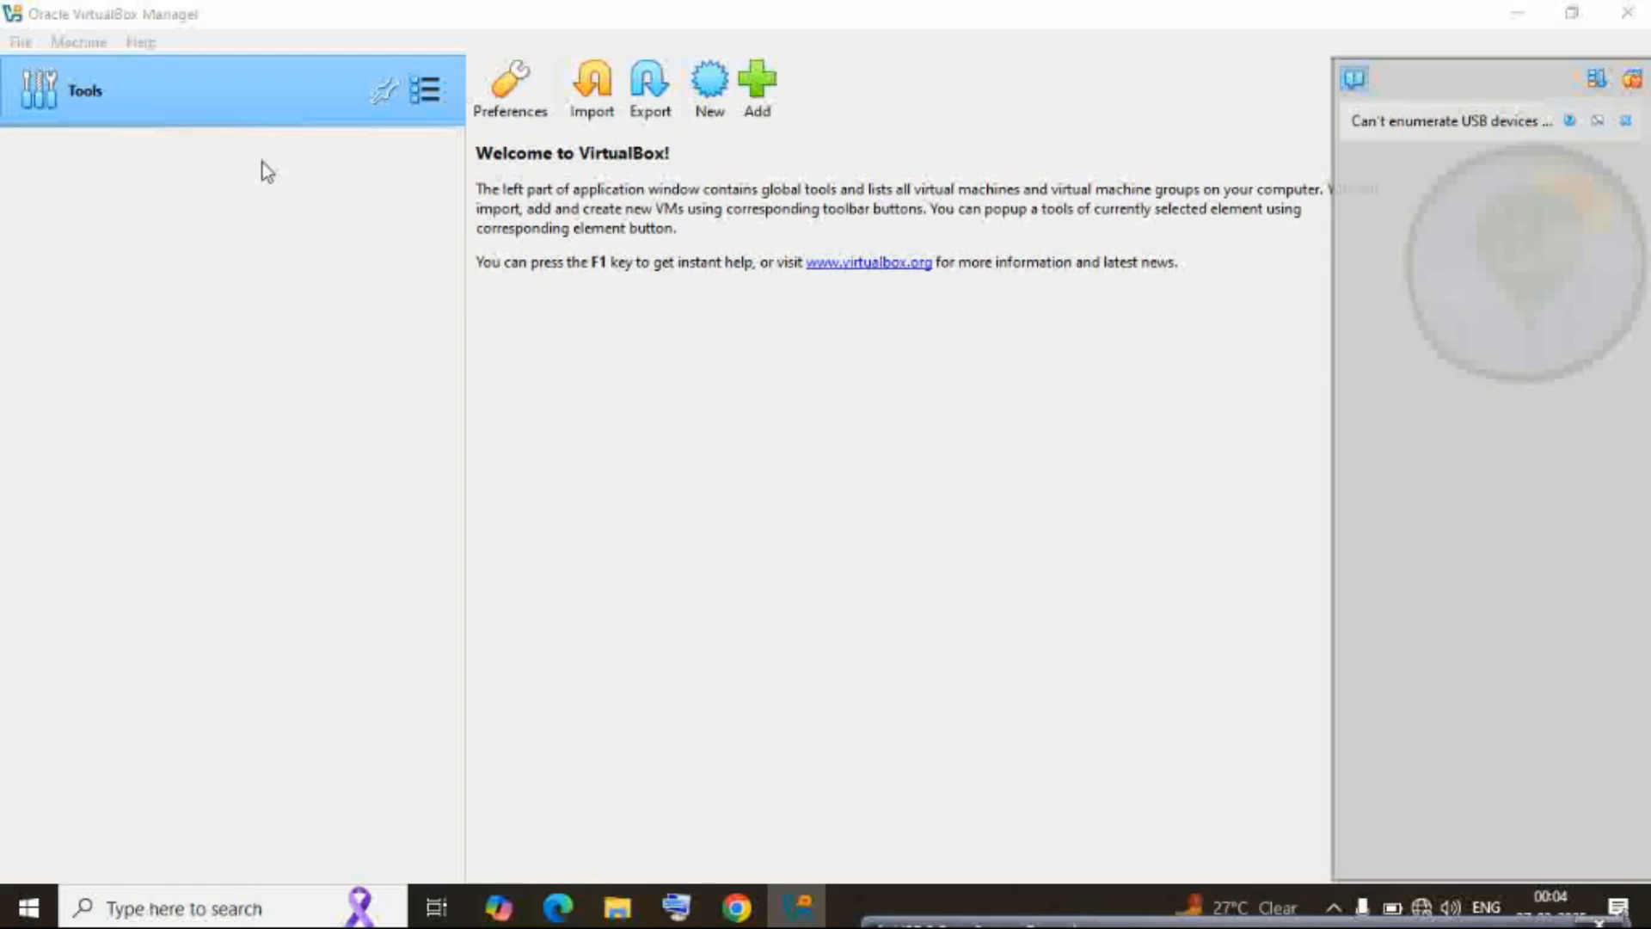
Start a new virtual machine named Ubuntu and choose D:/Software/Ubunty/ubuntu-24.04.2-desktop-amd64.iso as its ISO image
{"action": "left_click", "coordinate": [712, 95]}
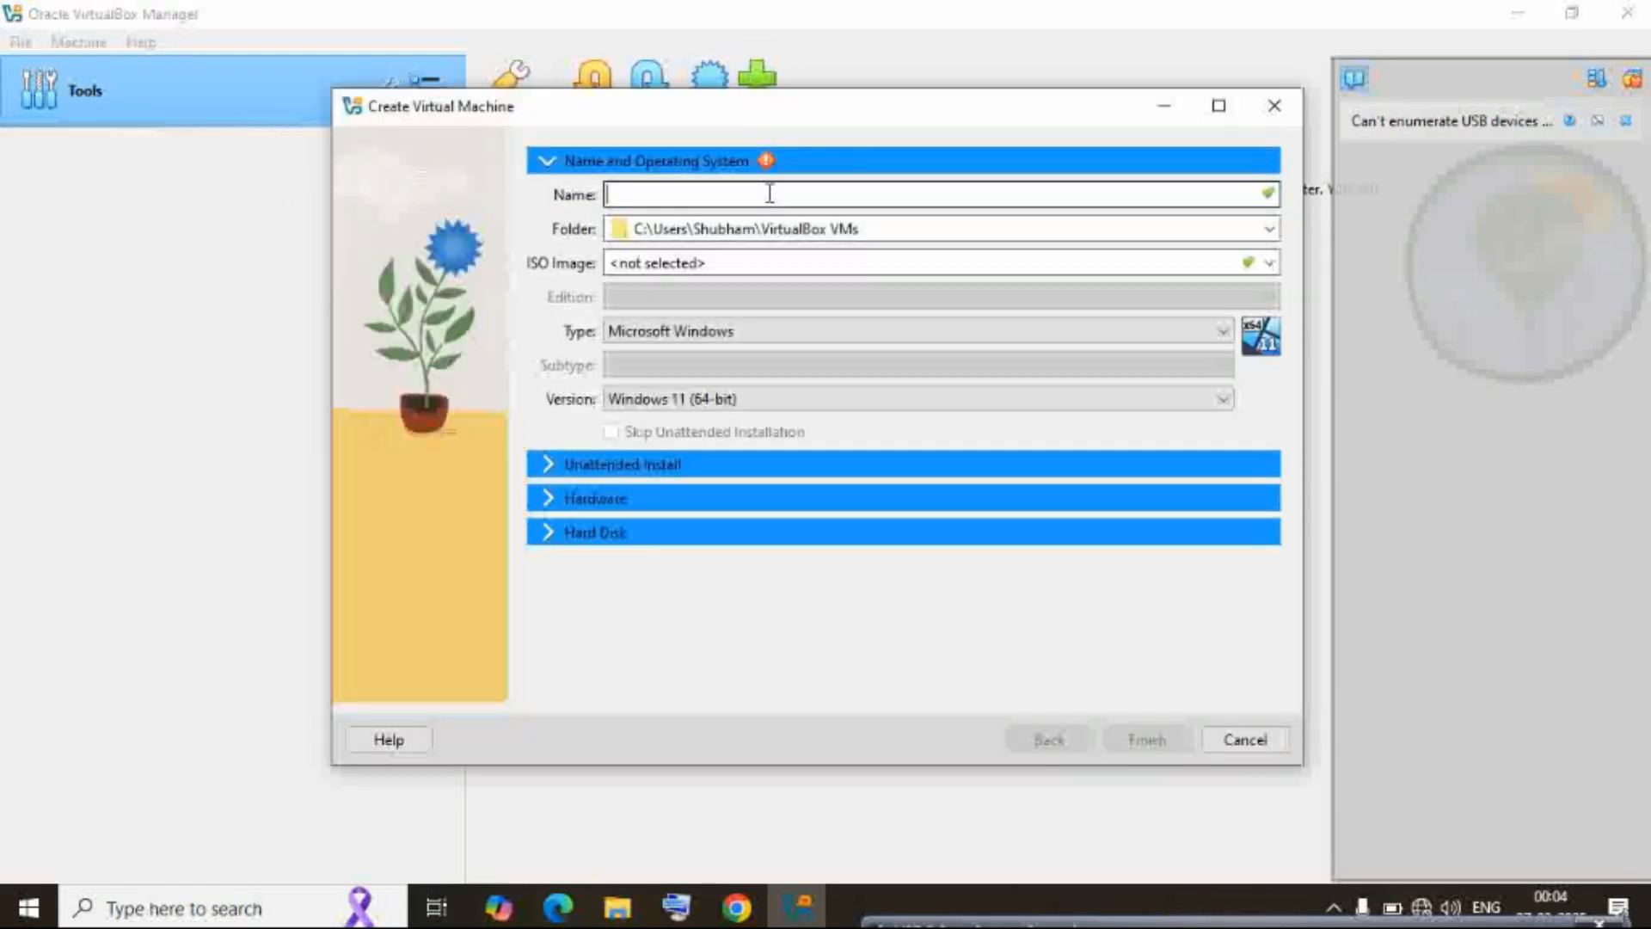
{"action": "type", "text": "Ubuntu"}
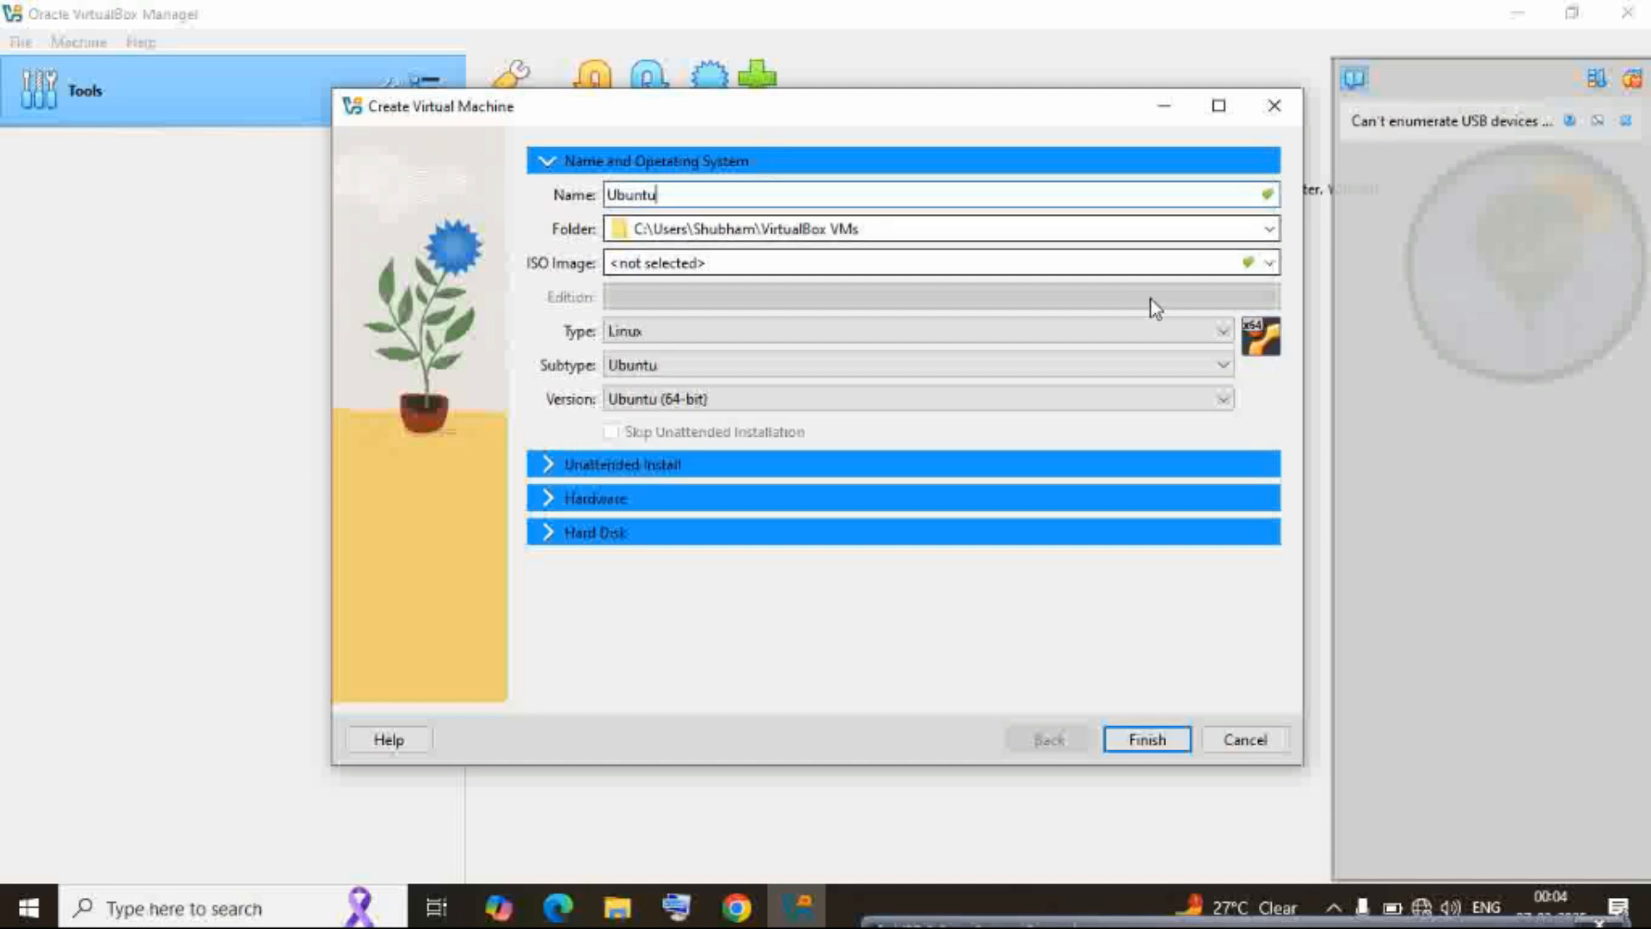
{"action": "left_click", "coordinate": [1269, 263]}
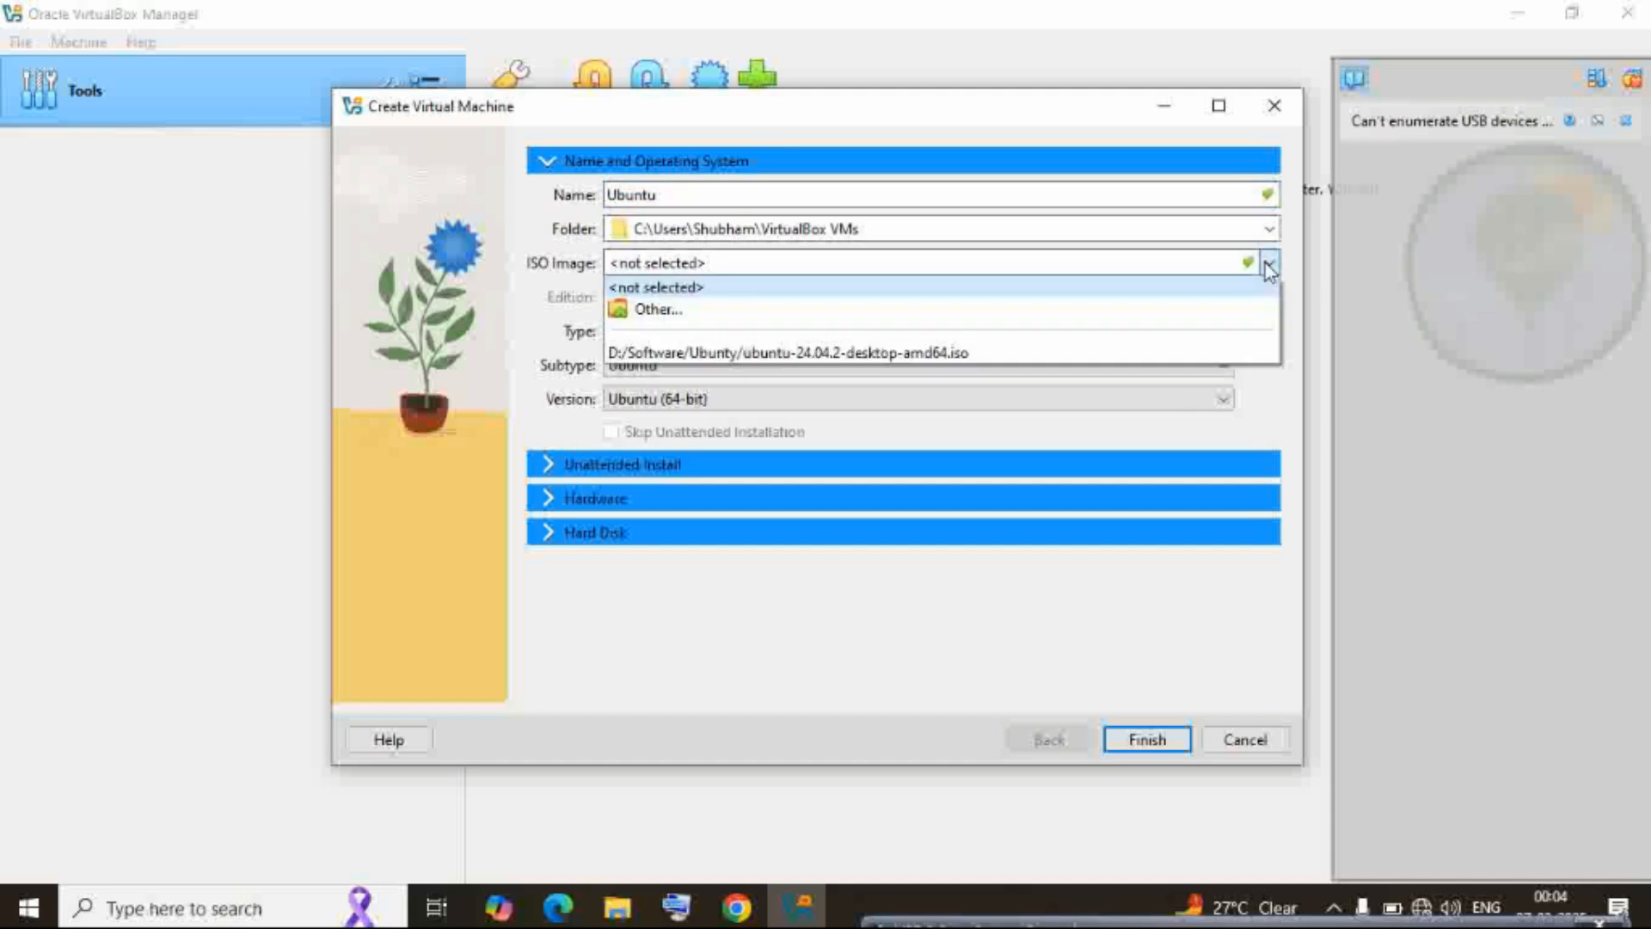
{"action": "left_click", "coordinate": [1010, 356]}
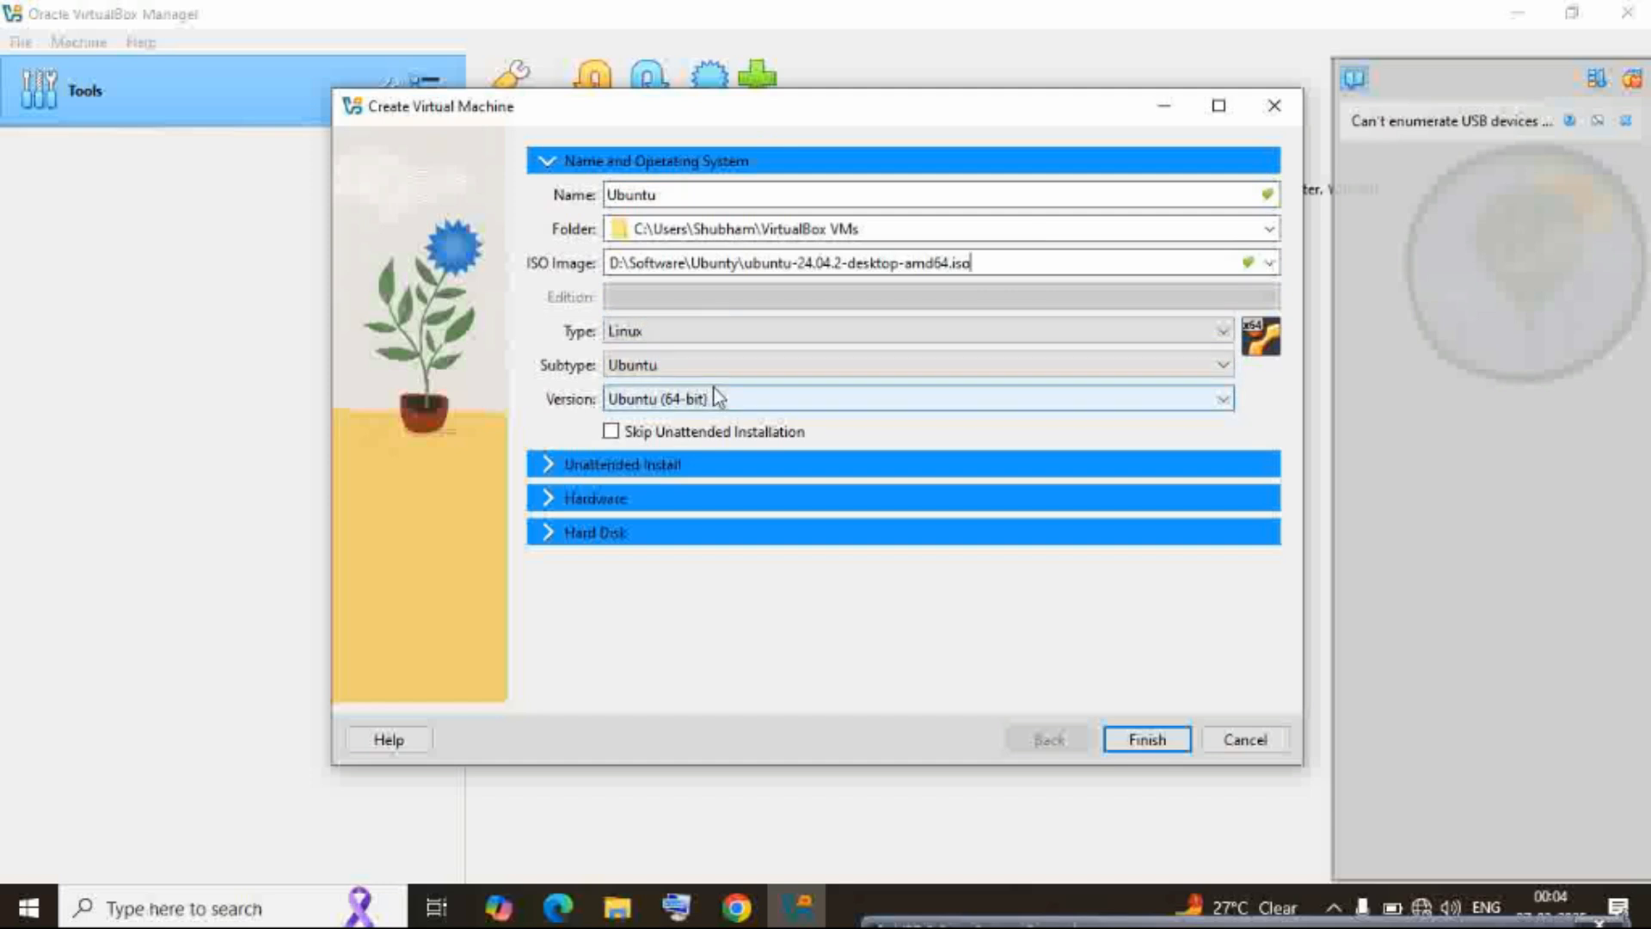
Replace the default username in the unattended install settings with the user's own first name
{"action": "left_click", "coordinate": [547, 464]}
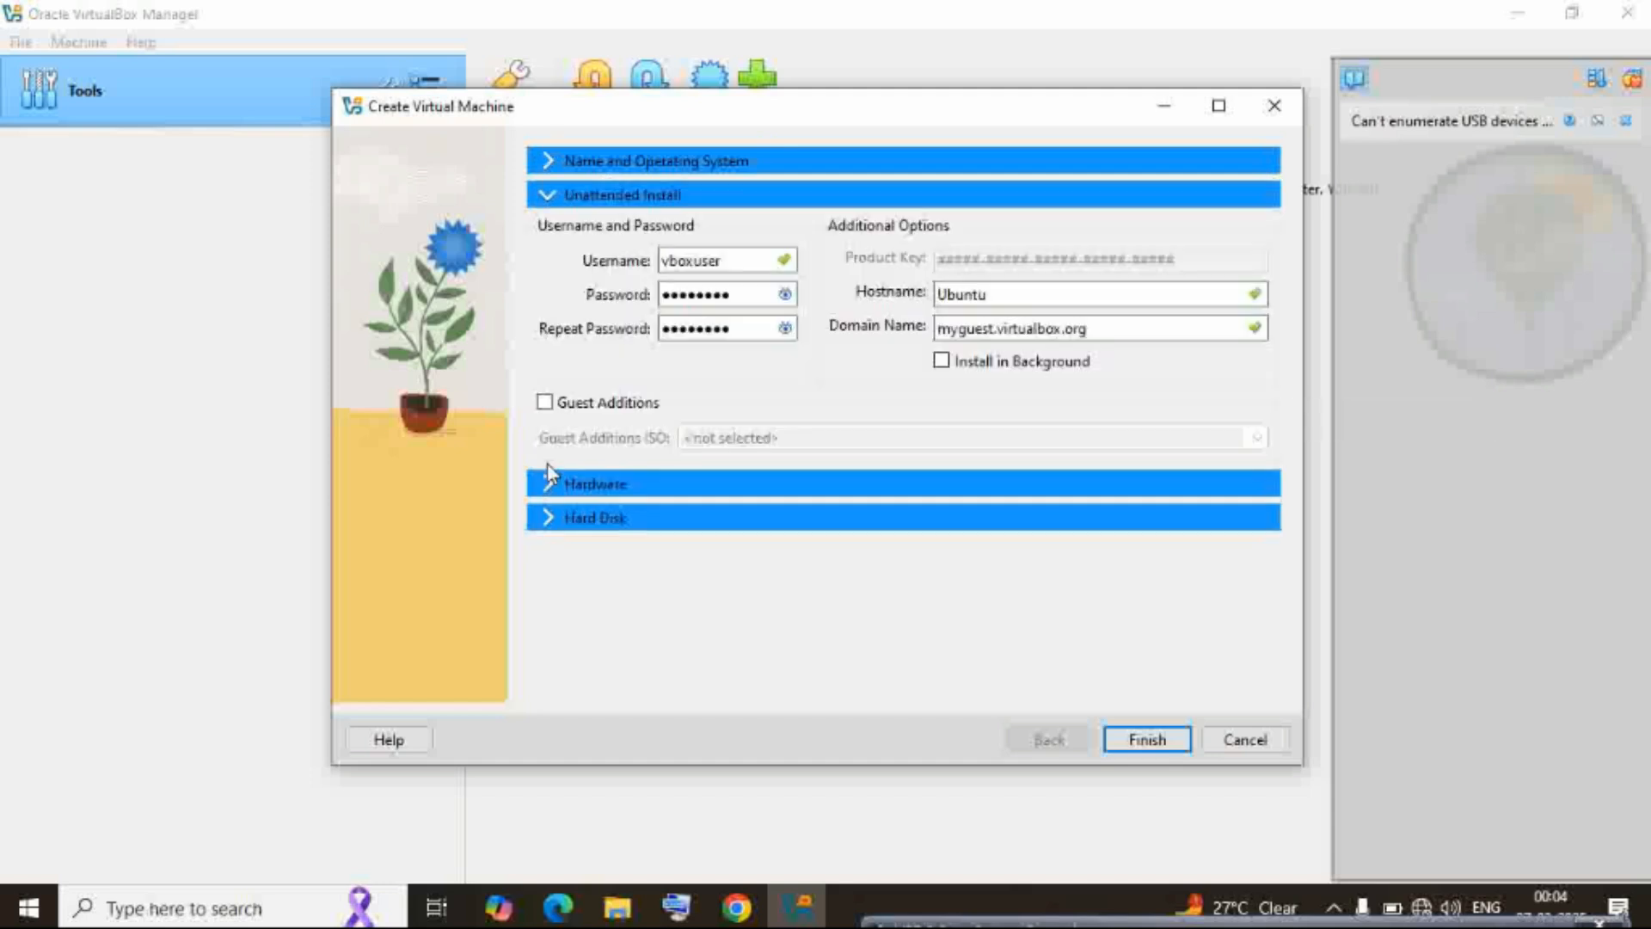
{"action": "double_click", "coordinate": [717, 260]}
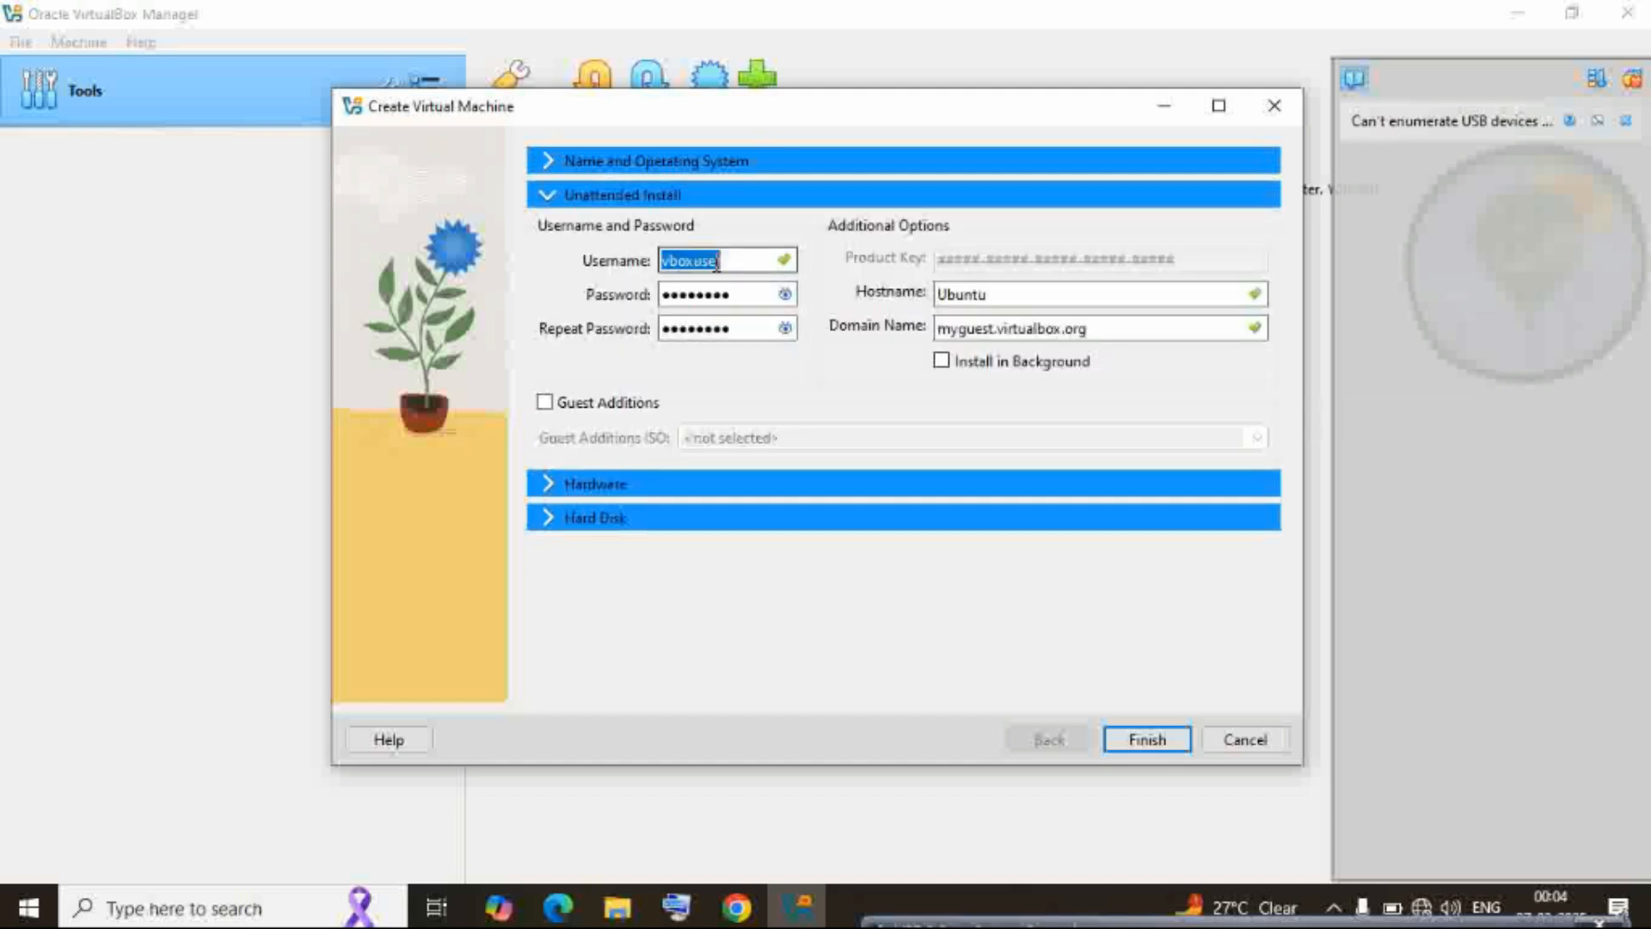
{"action": "type", "text": "Sju"}
{"action": "key", "text": "BackSpace"}
{"action": "key", "text": "BackSpace"}
{"action": "type", "text": "hubham"}
Enter the account password for the unattended install and repeat it in the confirmation field
{"action": "key", "text": "Tab"}
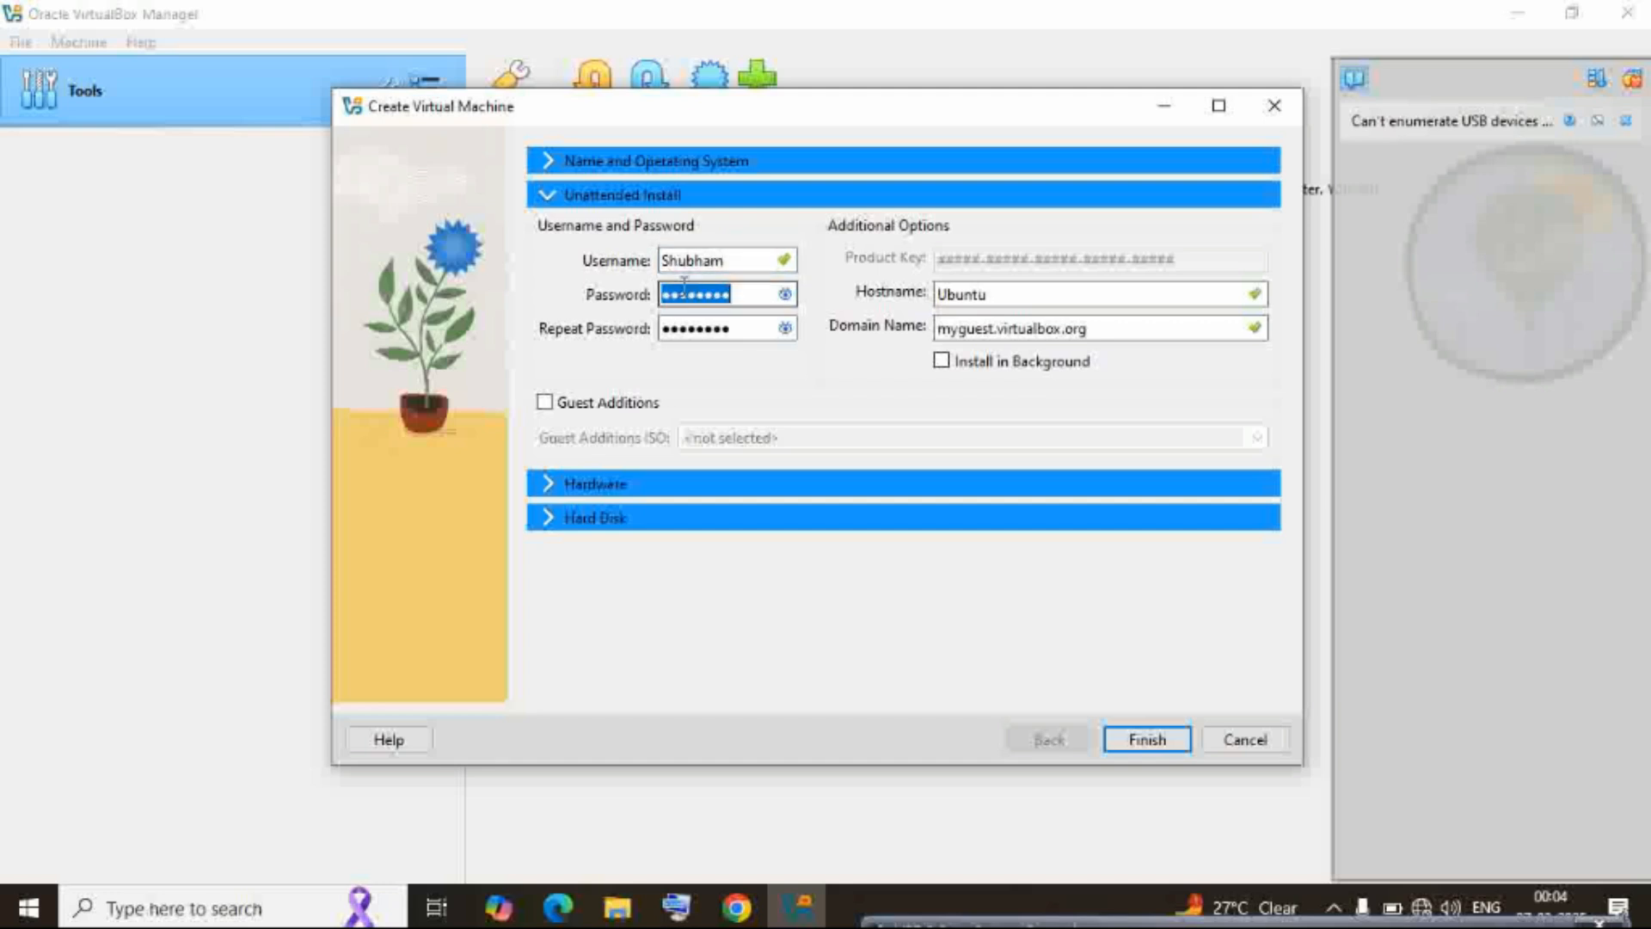
{"action": "type", "text": "•••••"}
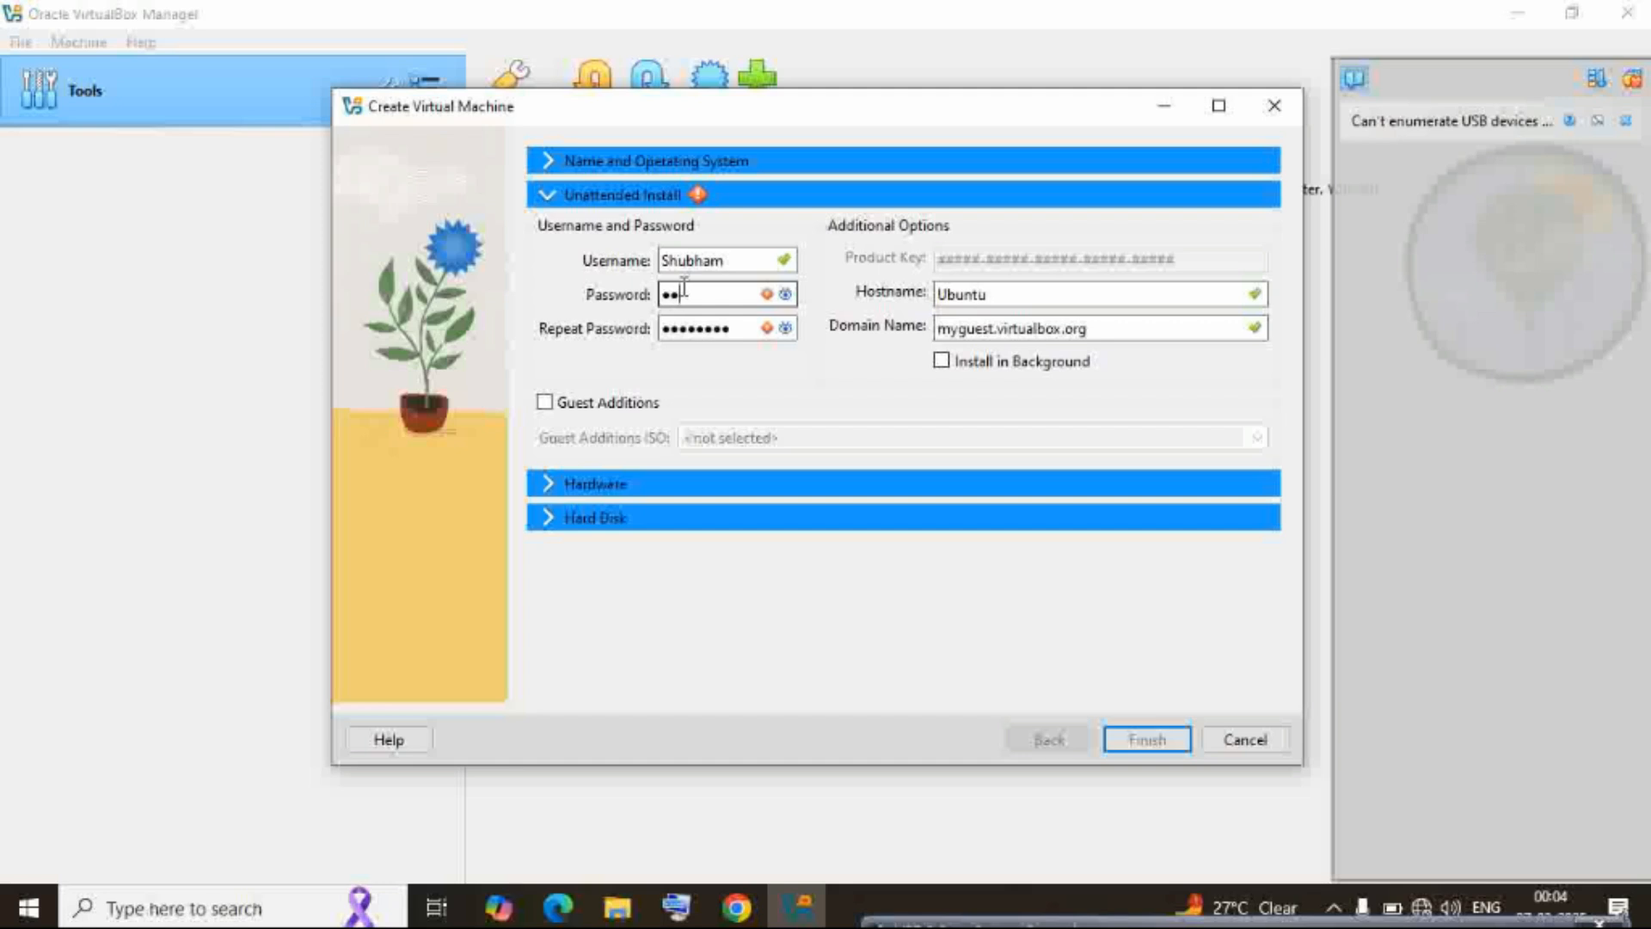
{"action": "type", "text": "•••••"}
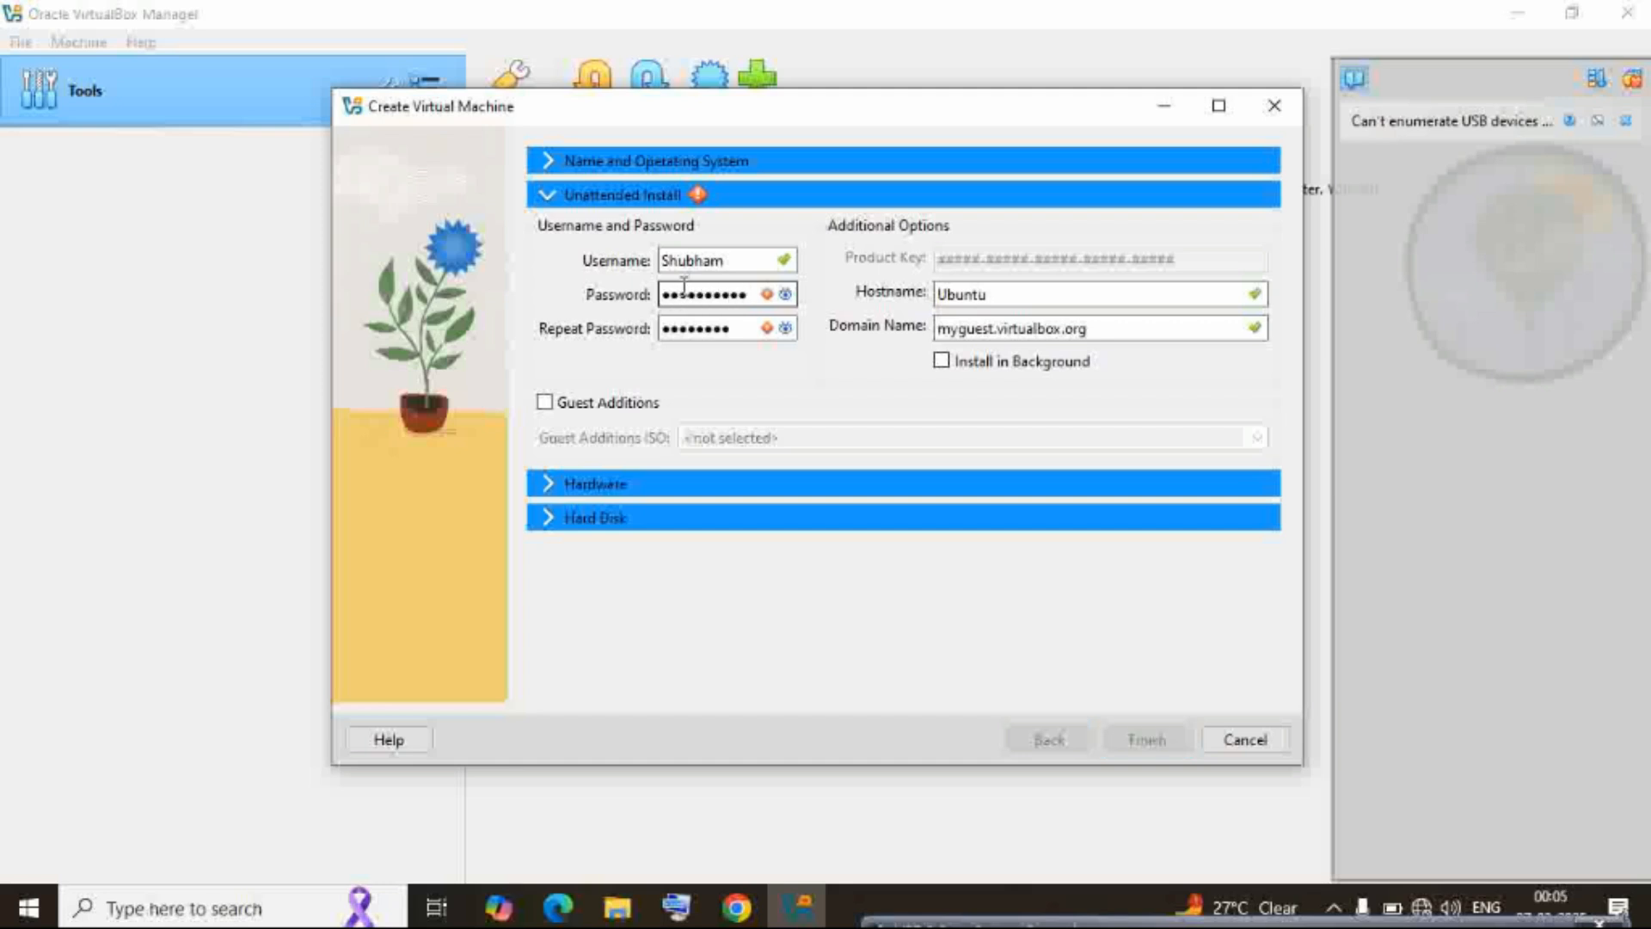
{"action": "key", "text": "Tab"}
{"action": "type", "text": "••••••••••"}
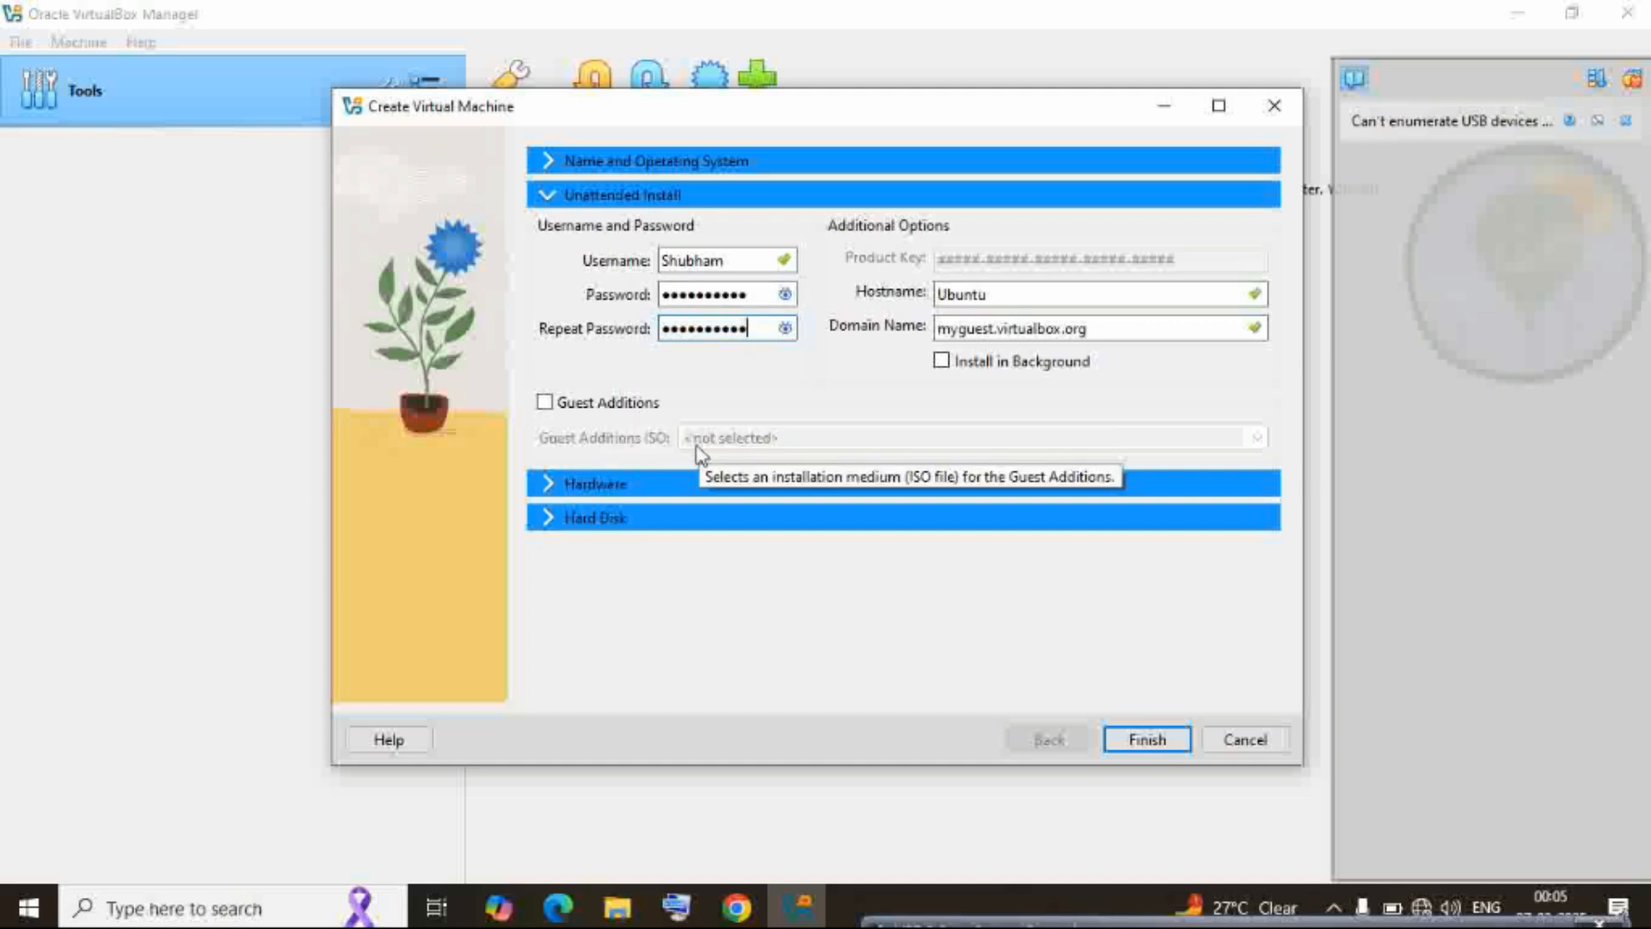
Set the virtual machine's base memory to 1600 MB and its processors to 2
{"action": "left_click", "coordinate": [554, 486]}
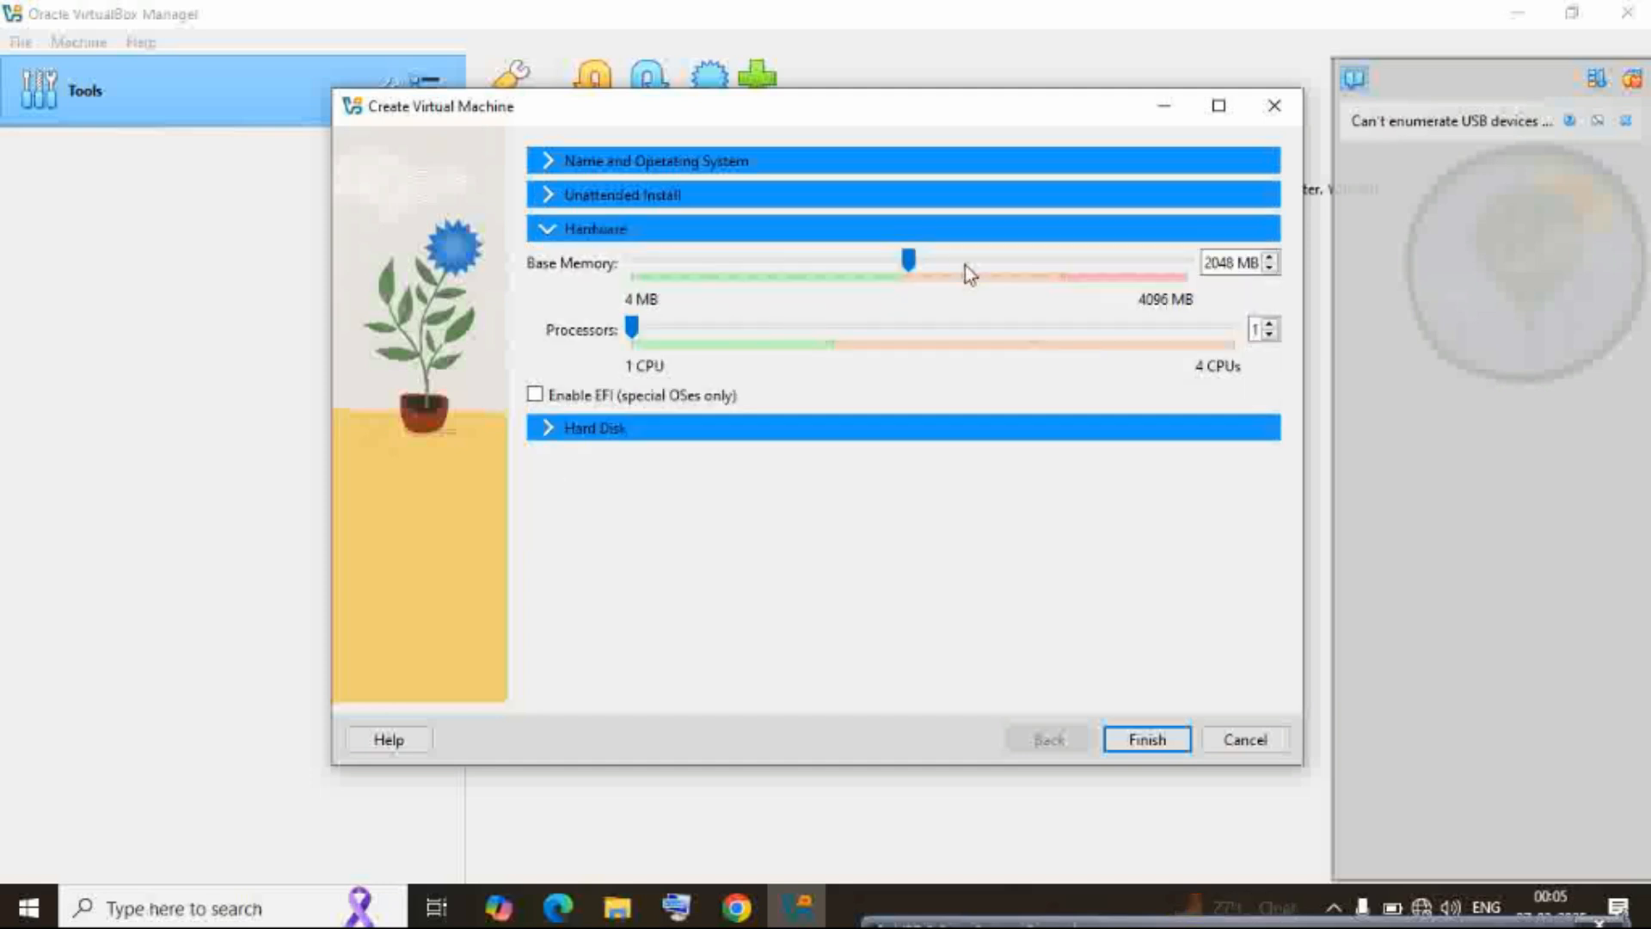
{"action": "left_click", "coordinate": [1211, 263]}
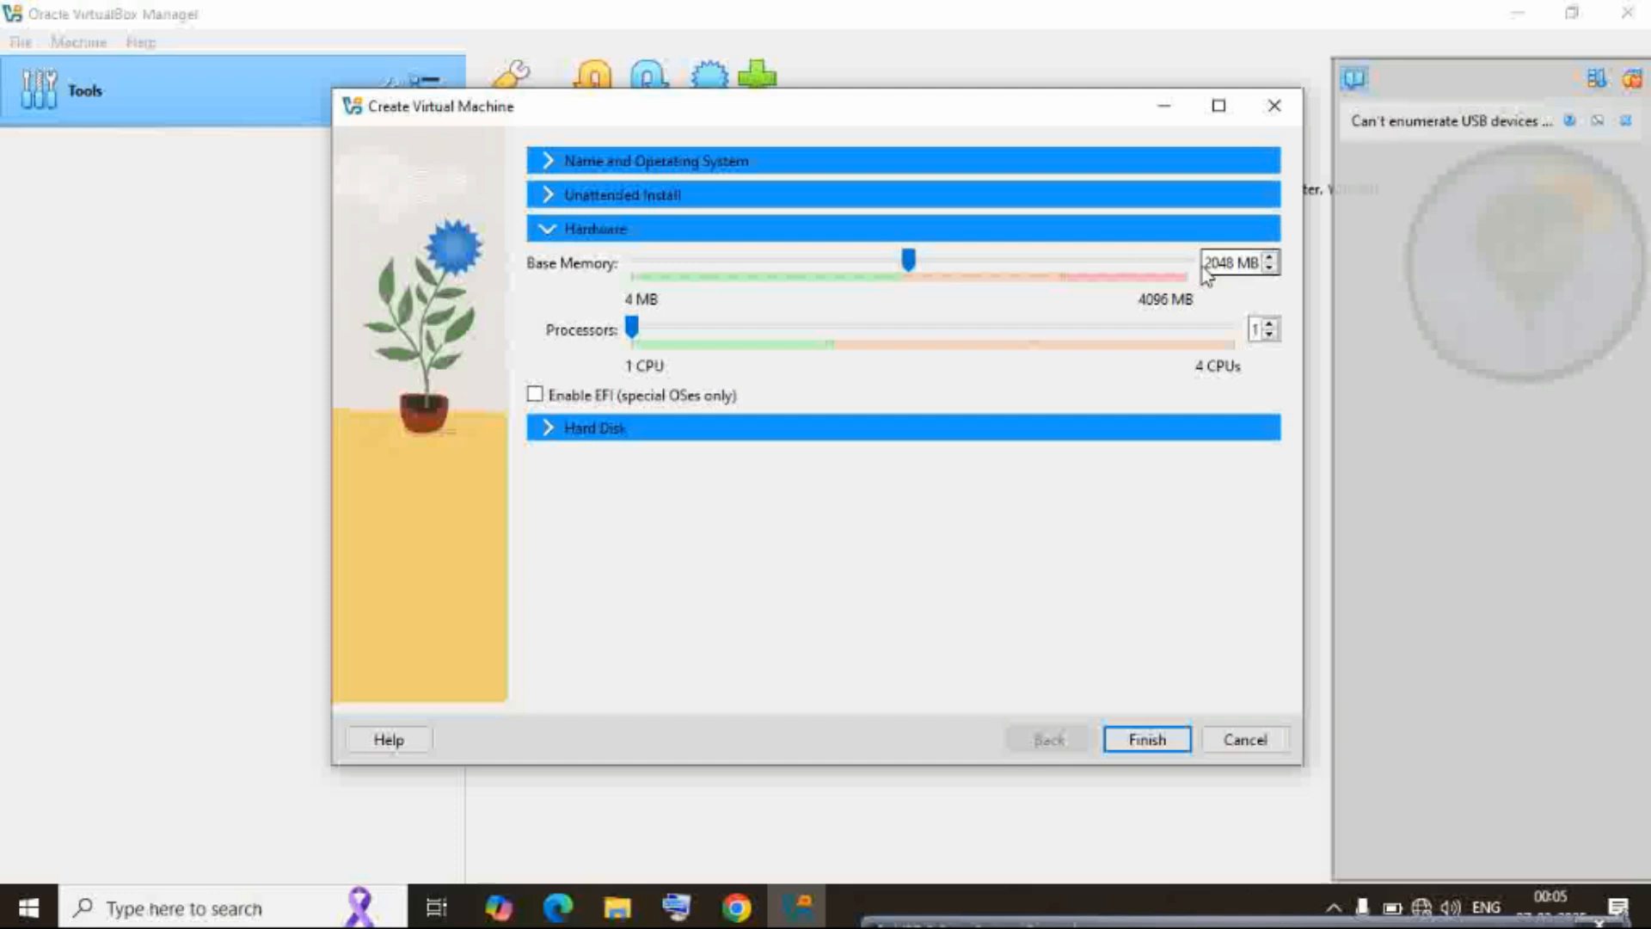
{"action": "double_click", "coordinate": [1209, 263]}
{"action": "type", "text": "16"}
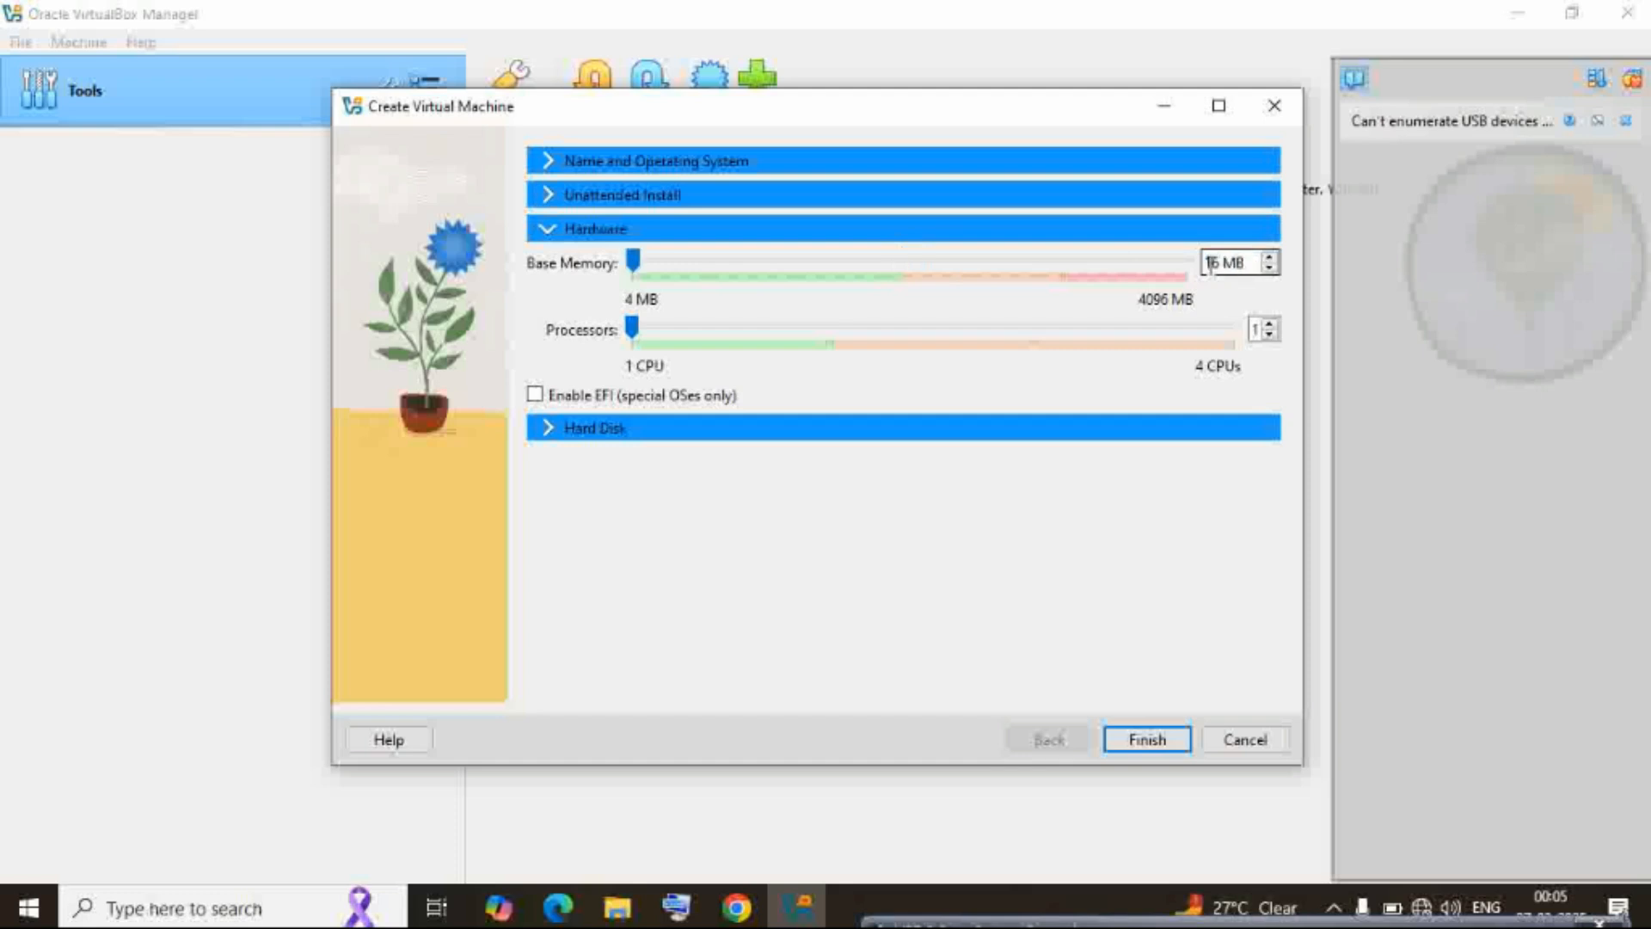
{"action": "type", "text": "00"}
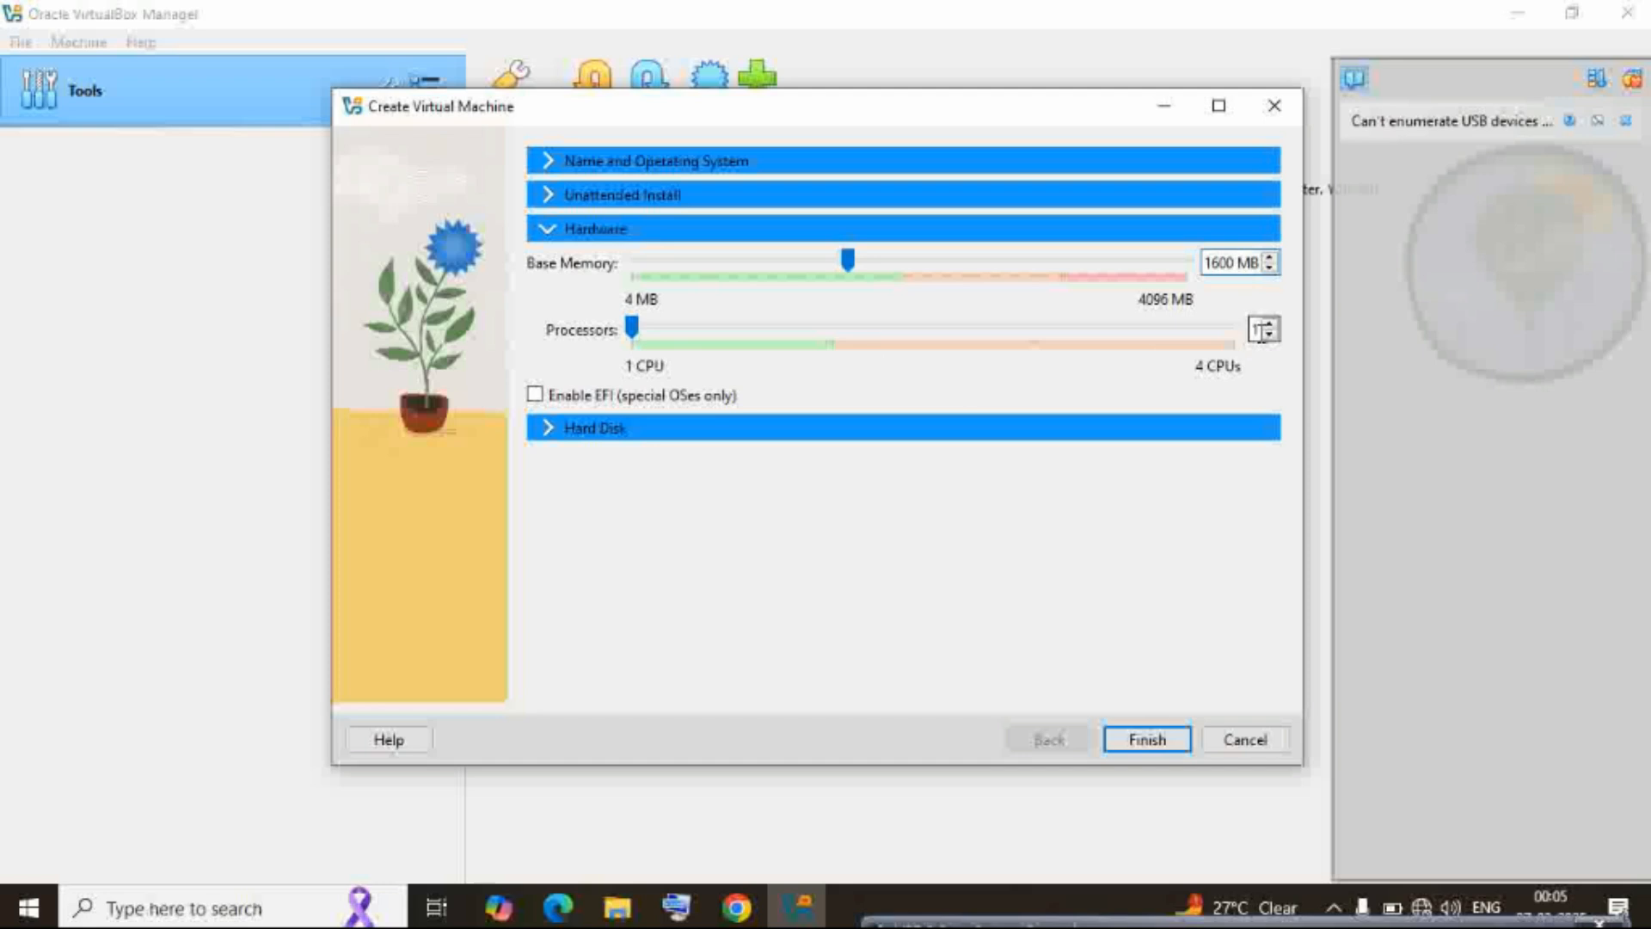
{"action": "left_click", "coordinate": [1269, 325]}
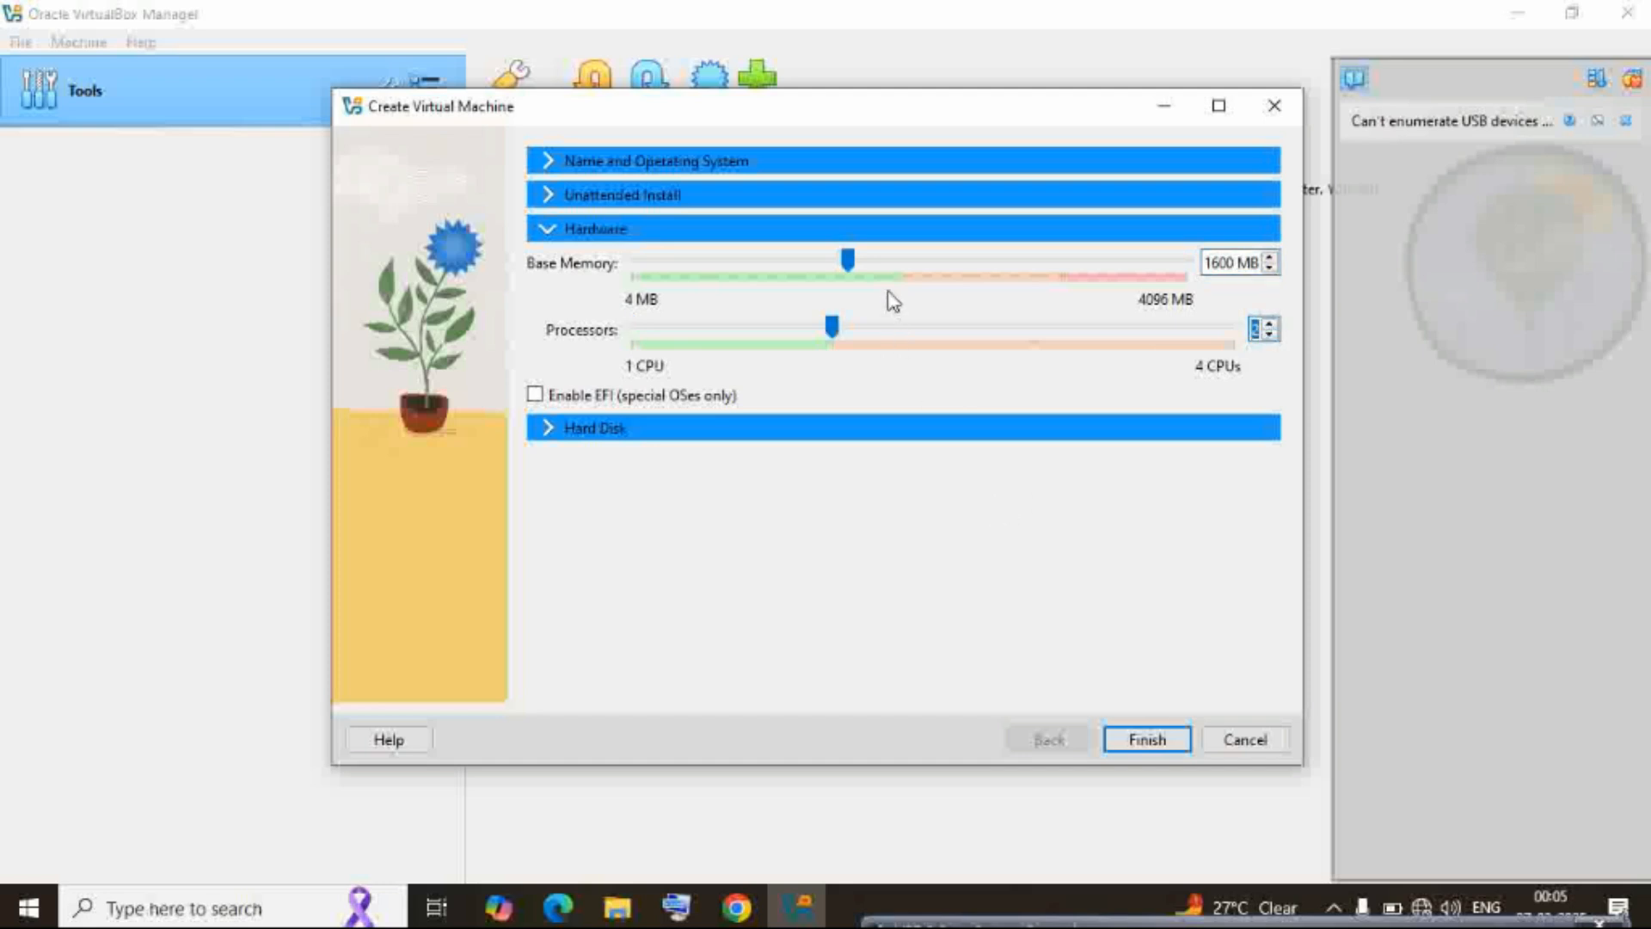
Raise the virtual machine's base memory to 1700 MB
{"action": "left_click", "coordinate": [1270, 259]}
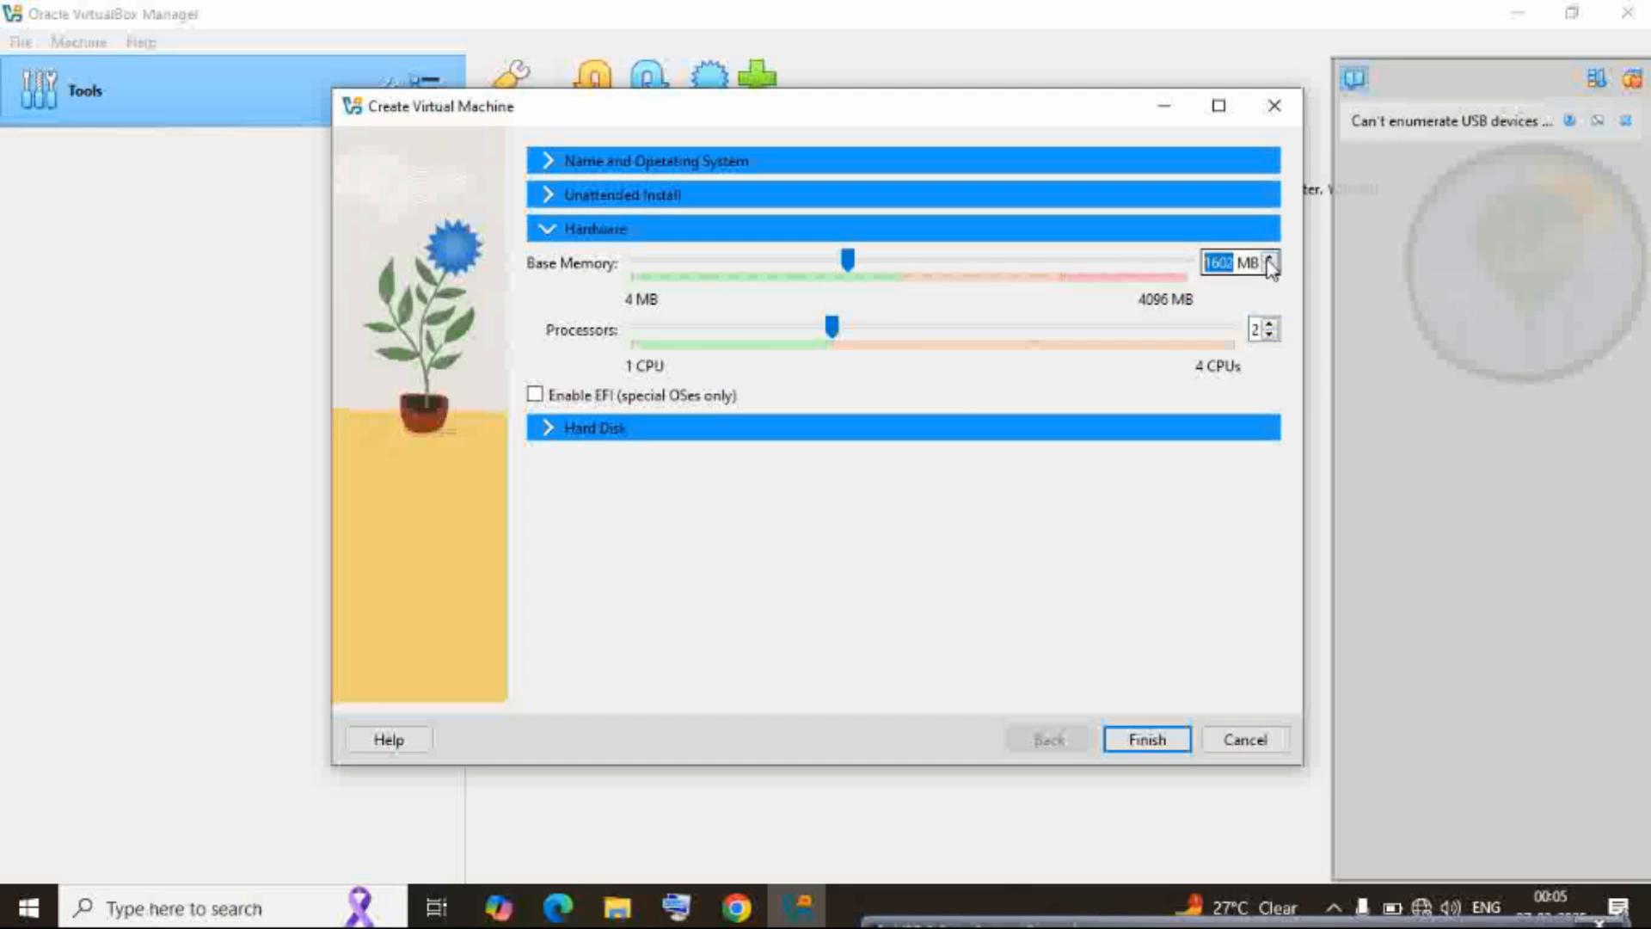
{"action": "left_click", "coordinate": [1270, 259]}
{"action": "left_click", "coordinate": [1270, 259]}
{"action": "left_click", "coordinate": [1270, 259]}
{"action": "left_click", "coordinate": [1270, 259]}
{"action": "left_click", "coordinate": [1269, 259]}
{"action": "left_click", "coordinate": [1270, 259]}
{"action": "left_click", "coordinate": [1270, 259]}
{"action": "left_click", "coordinate": [1270, 259]}
{"action": "left_click", "coordinate": [1270, 259]}
{"action": "left_click", "coordinate": [1270, 259]}
{"action": "left_click", "coordinate": [1270, 259]}
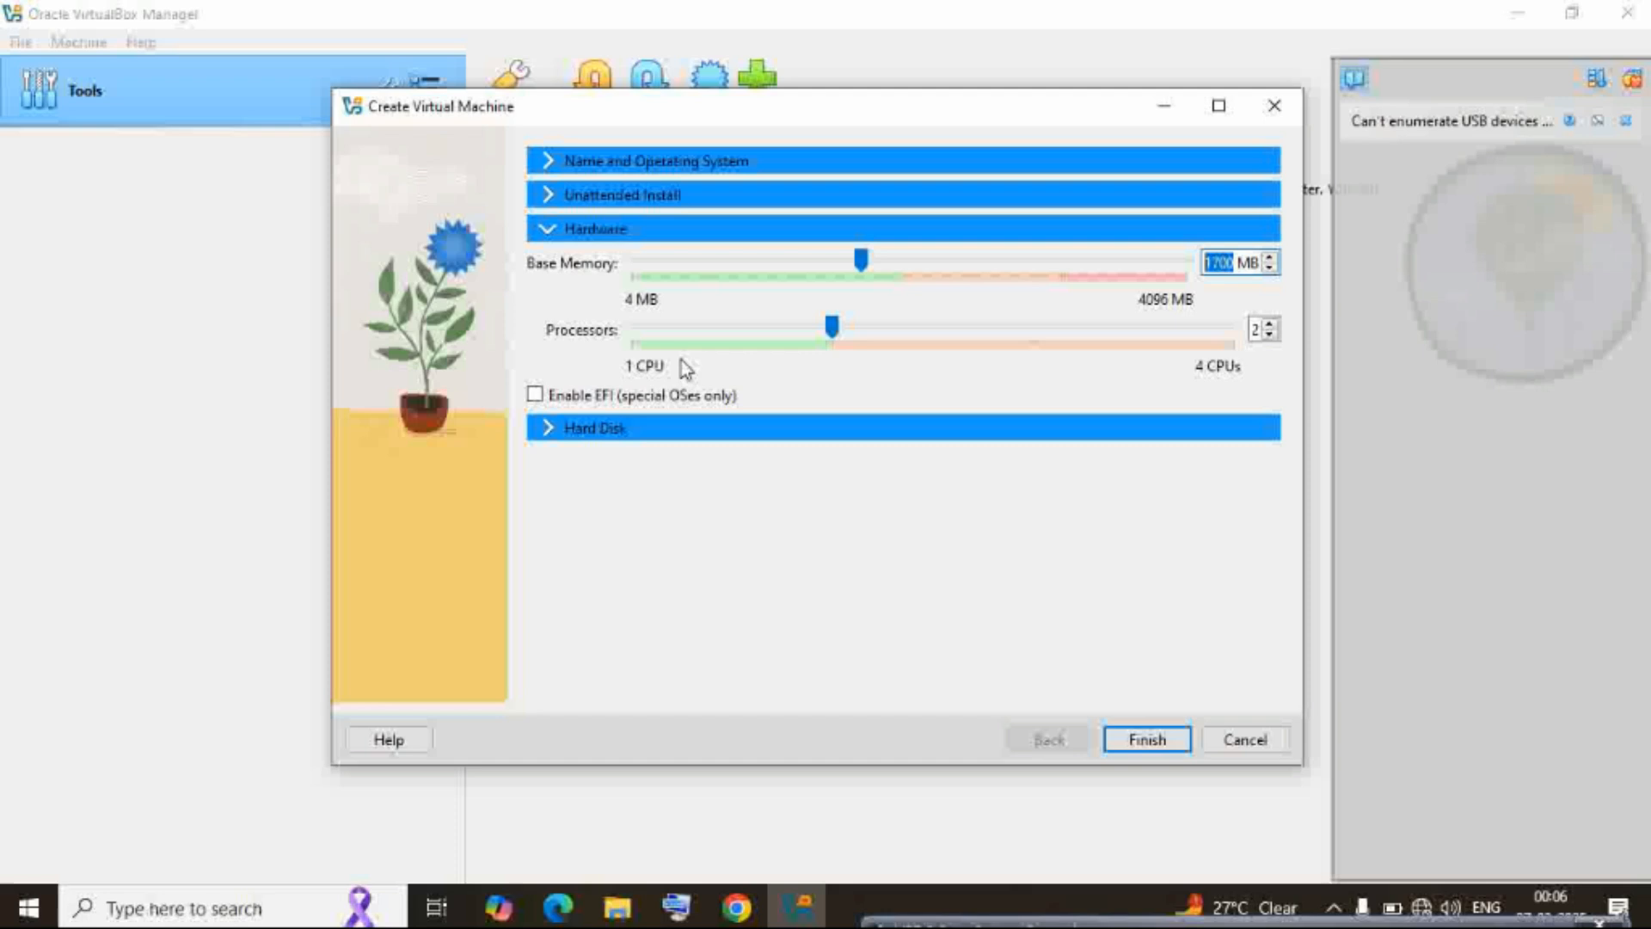
Collapse the hardware settings and expand the hard disk settings of the new virtual machine
{"action": "left_click", "coordinate": [549, 238]}
{"action": "left_click", "coordinate": [550, 430]}
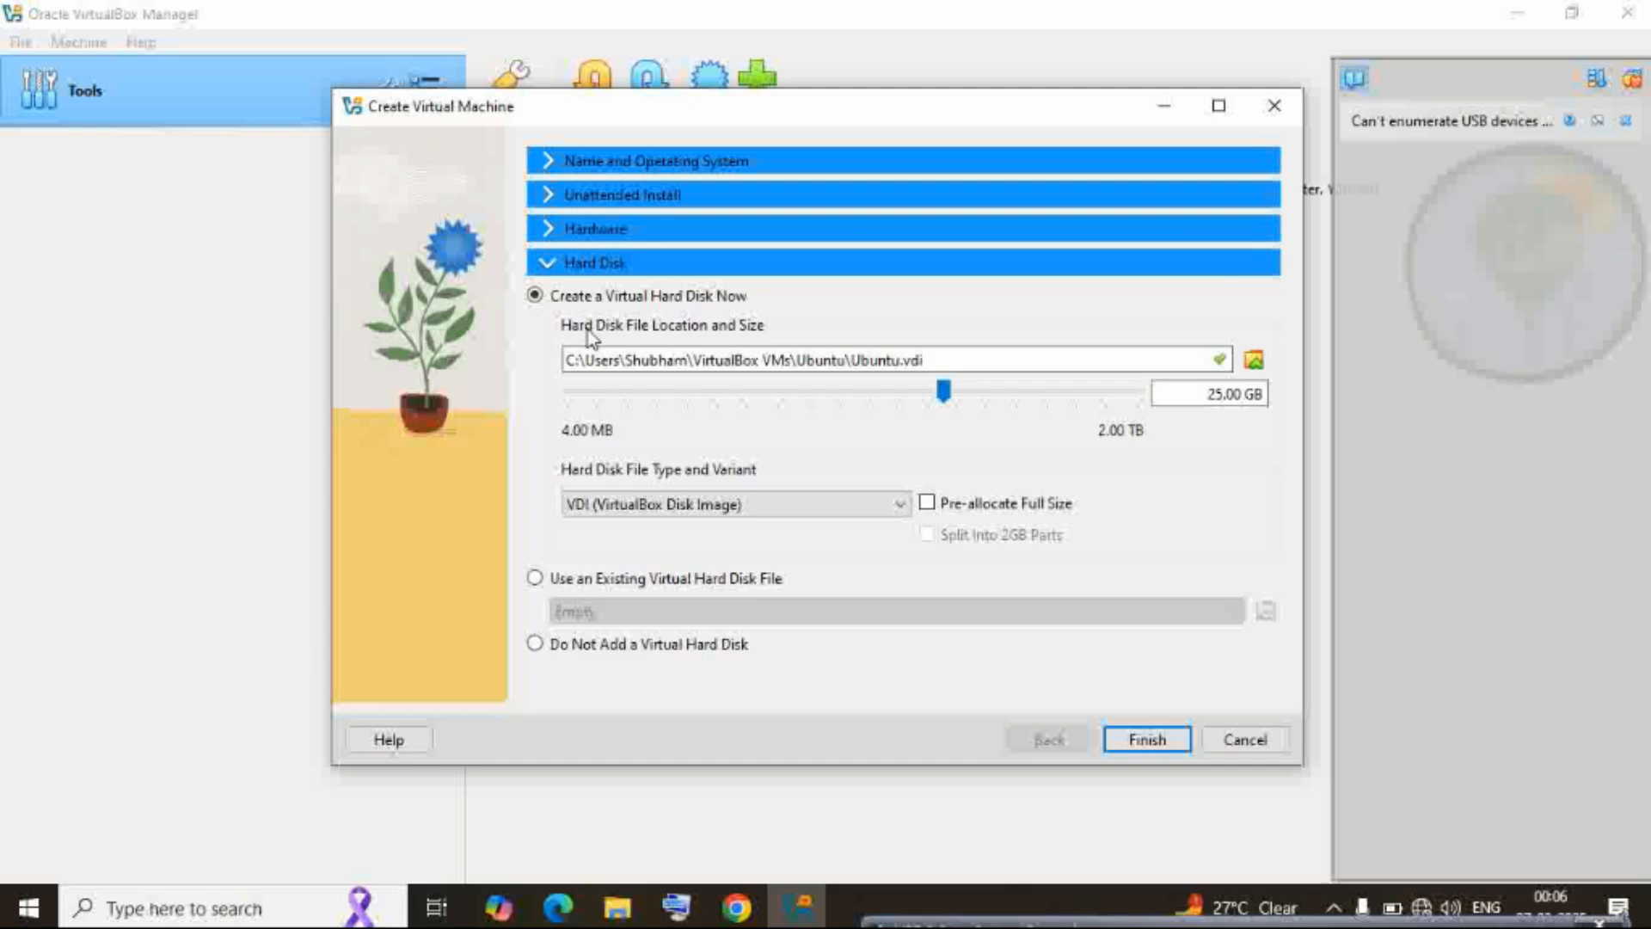
{"action": "left_click", "coordinate": [536, 579]}
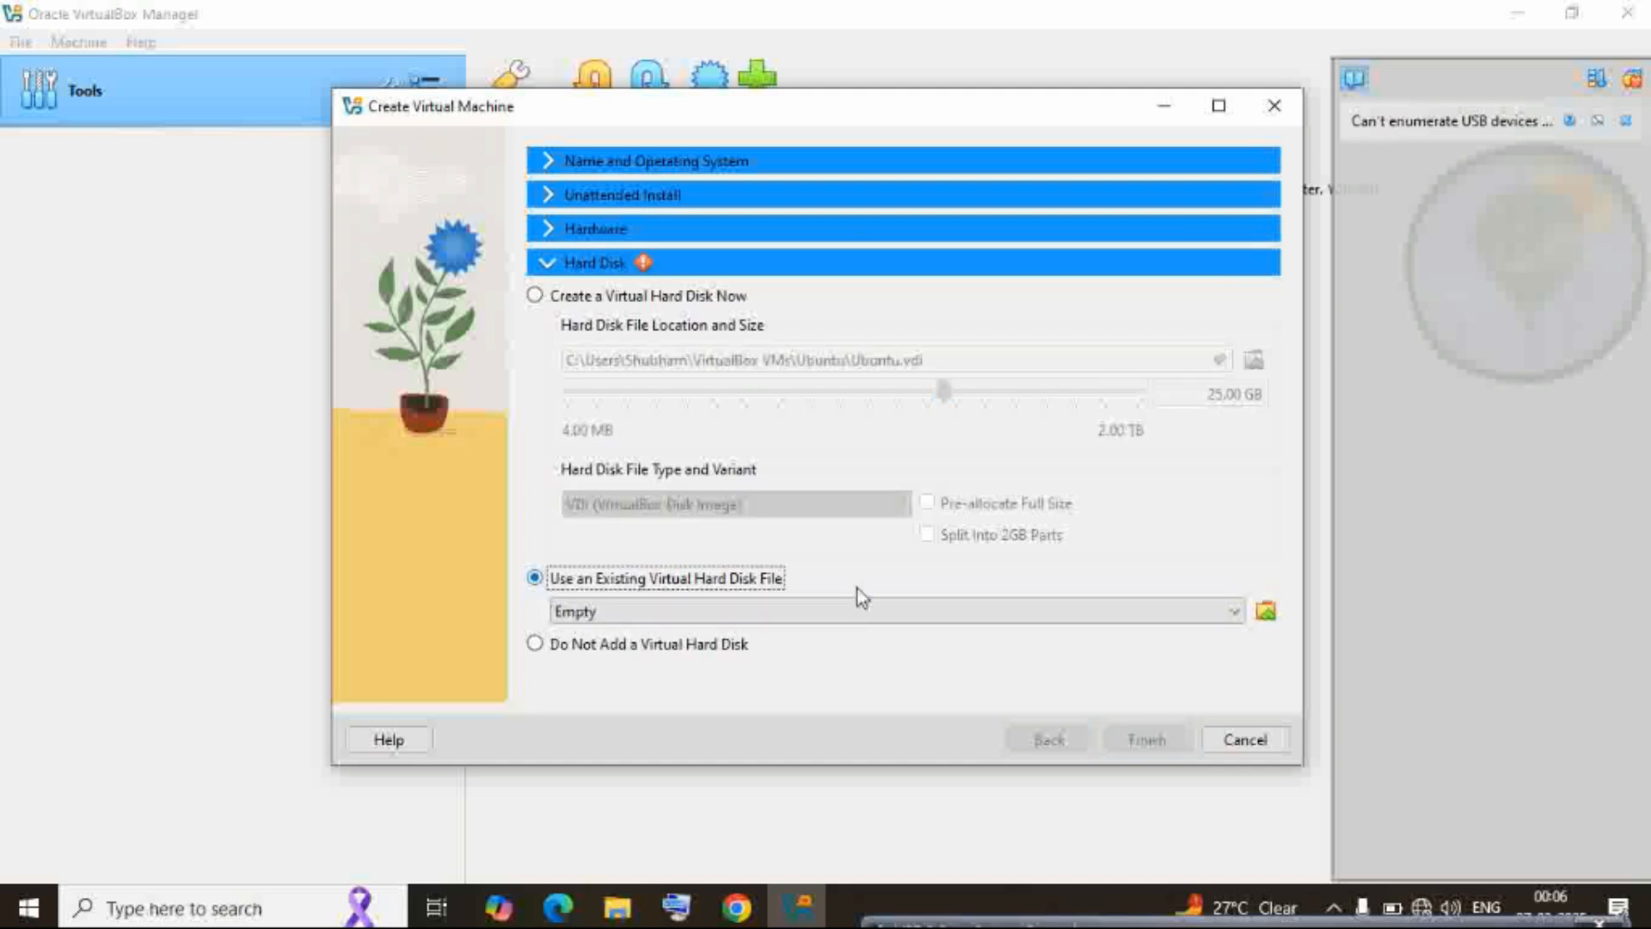
{"action": "left_click", "coordinate": [1265, 612]}
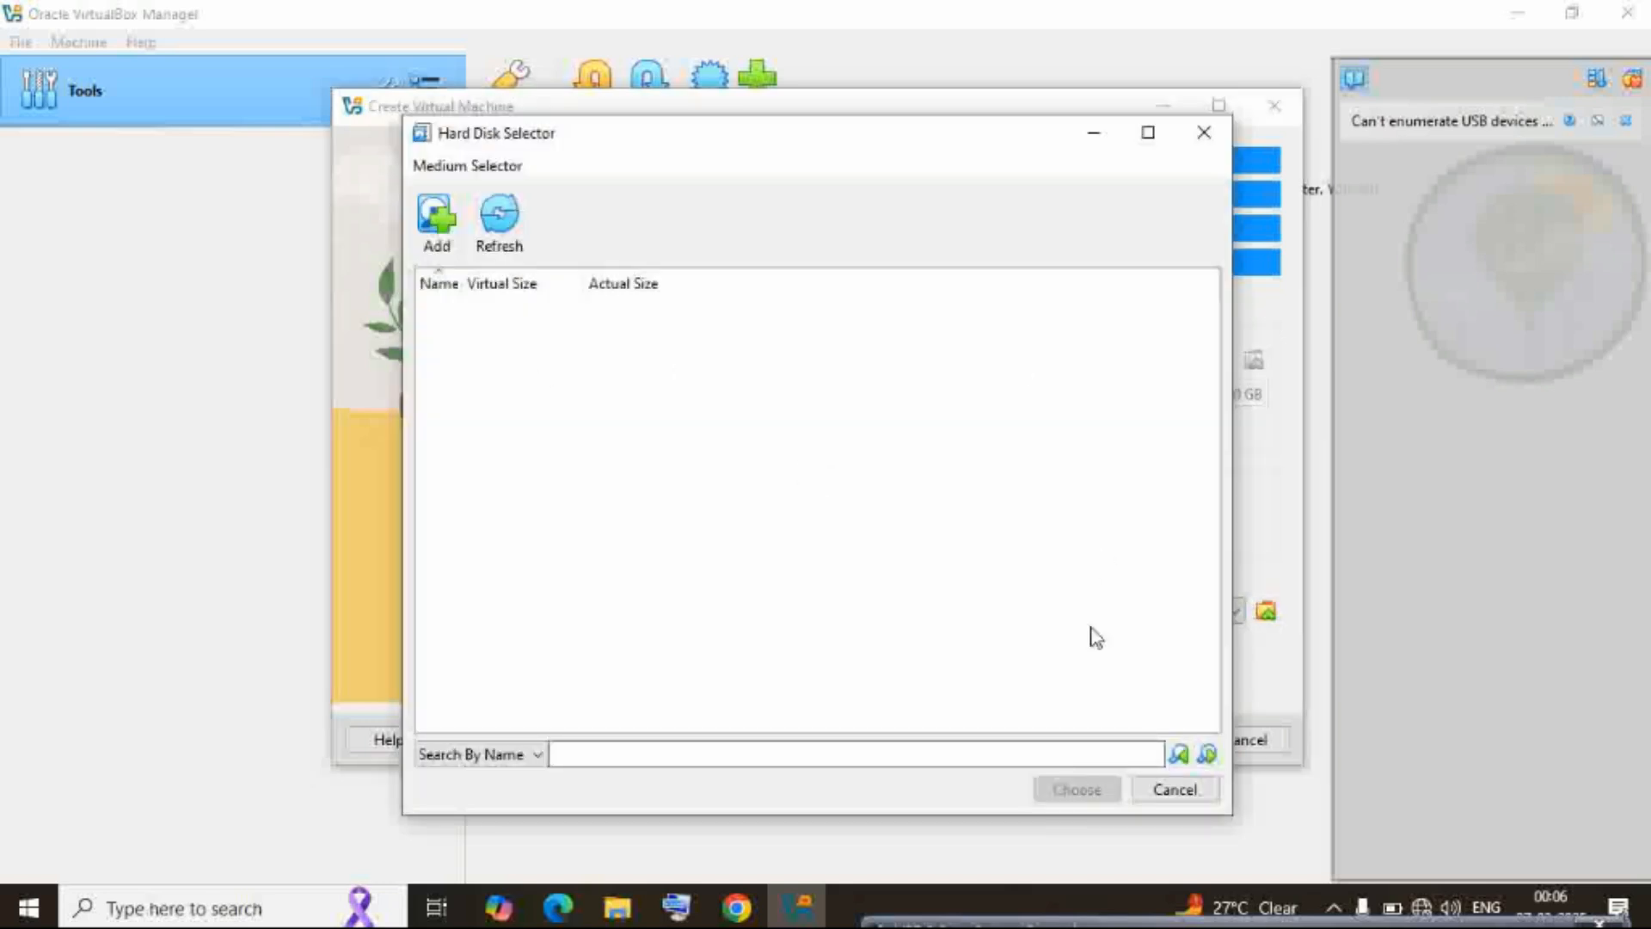
{"action": "left_click", "coordinate": [1198, 791]}
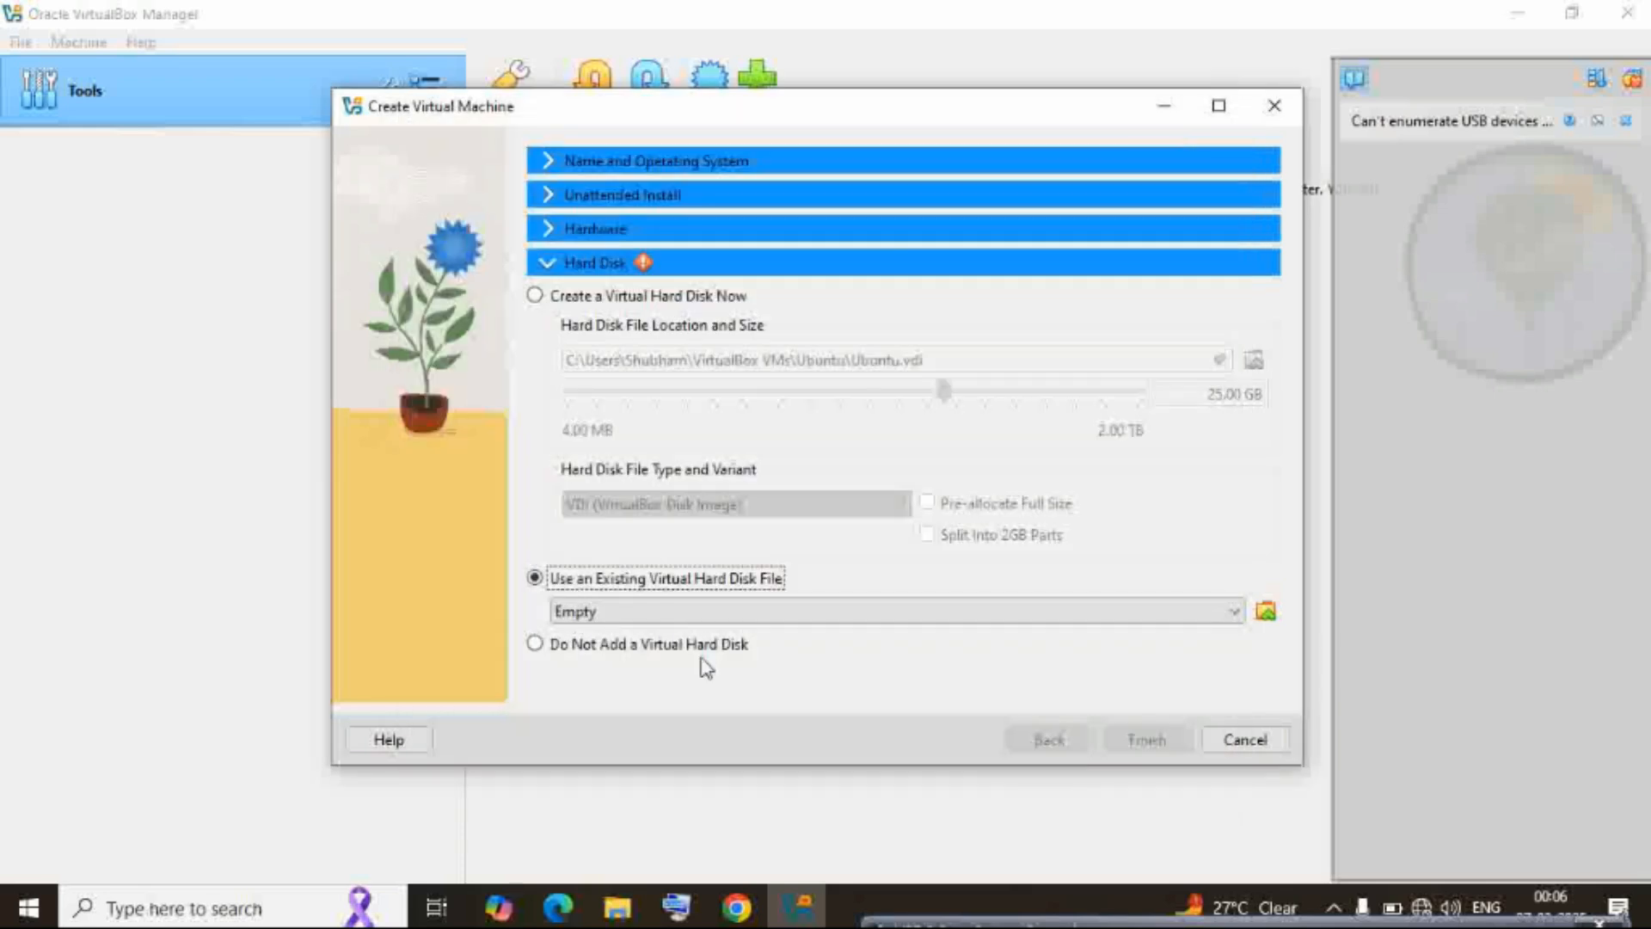
{"action": "left_click", "coordinate": [555, 649]}
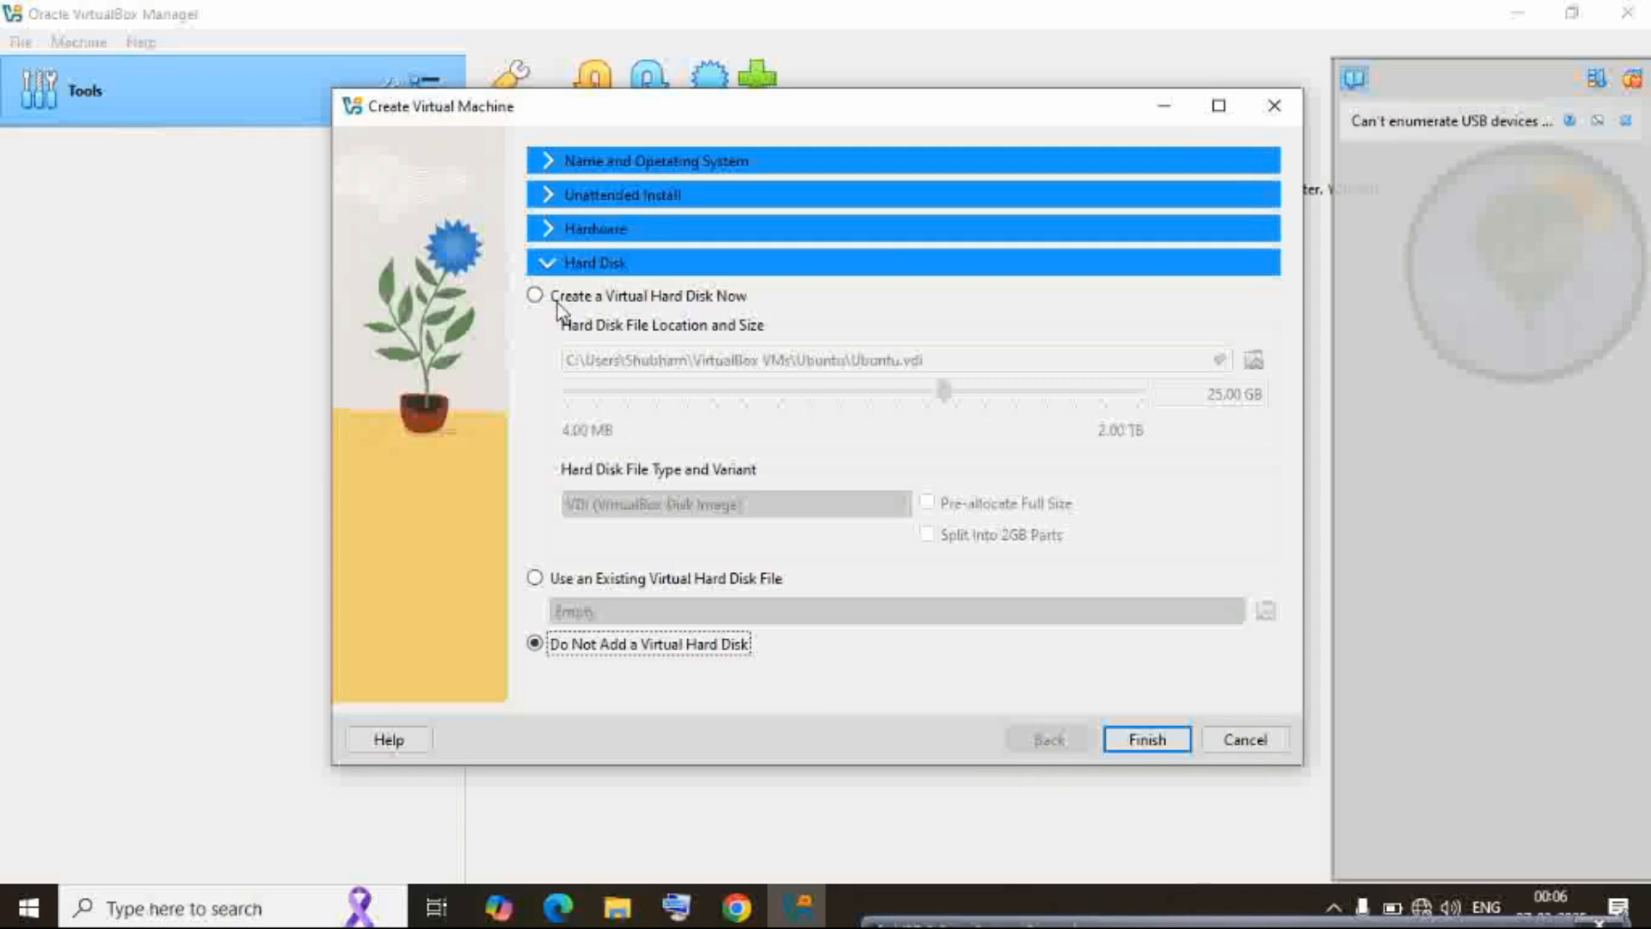
{"action": "left_click", "coordinate": [535, 296]}
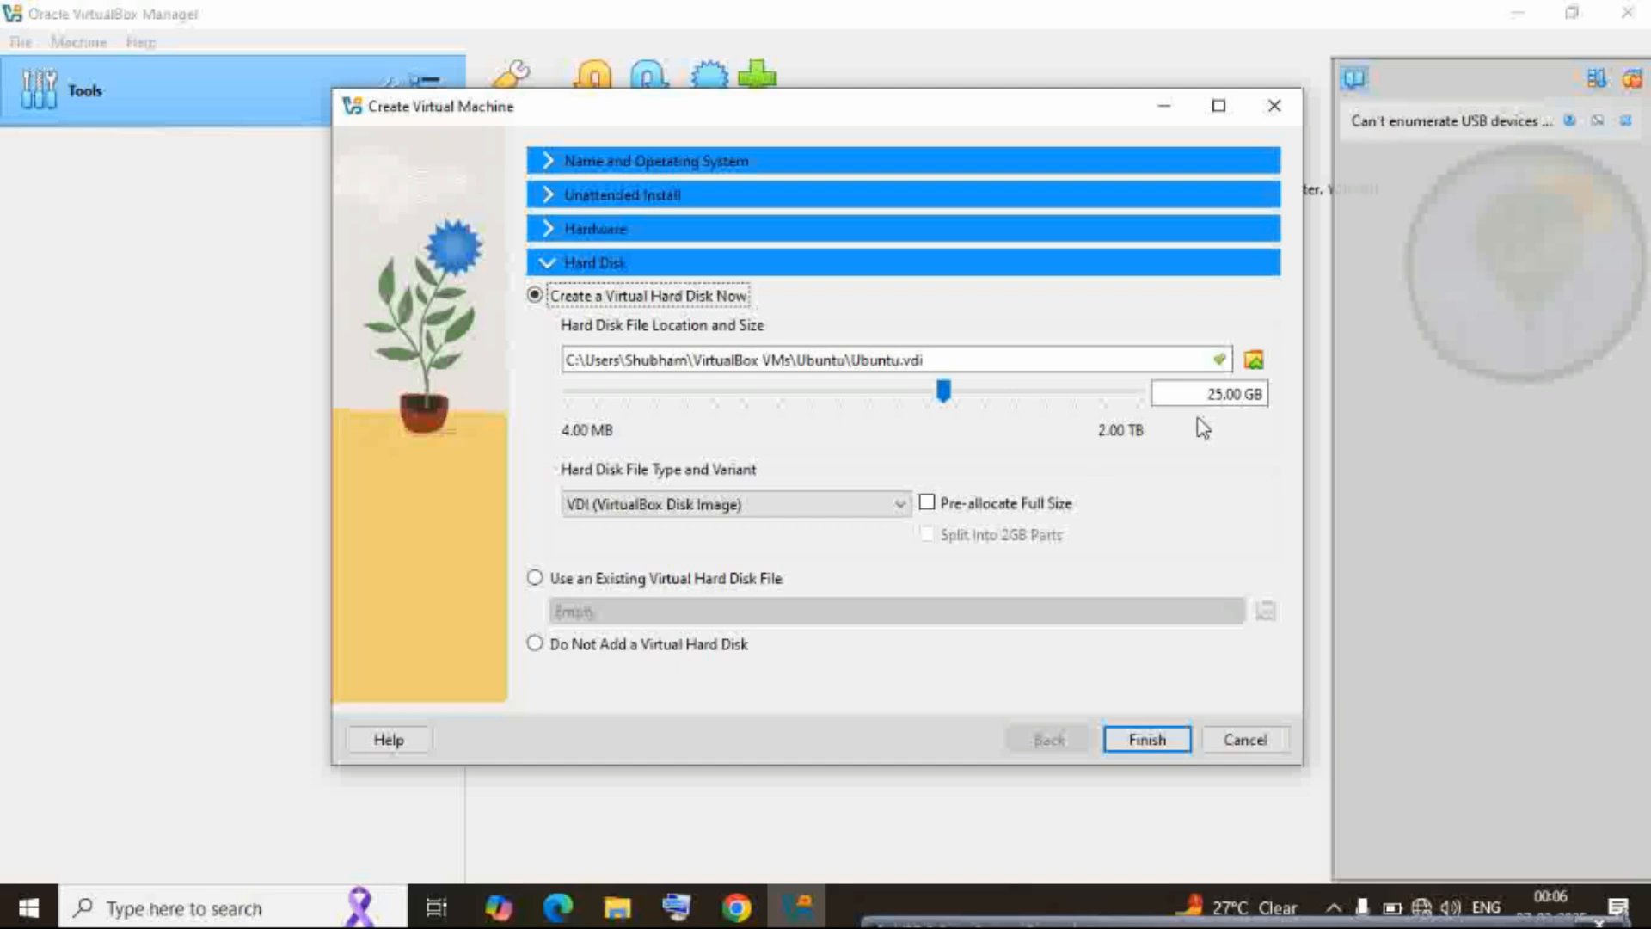
Set the new virtual hard disk's size to 15 GB and finish creating the Ubuntu virtual machine
{"action": "left_click", "coordinate": [1208, 393]}
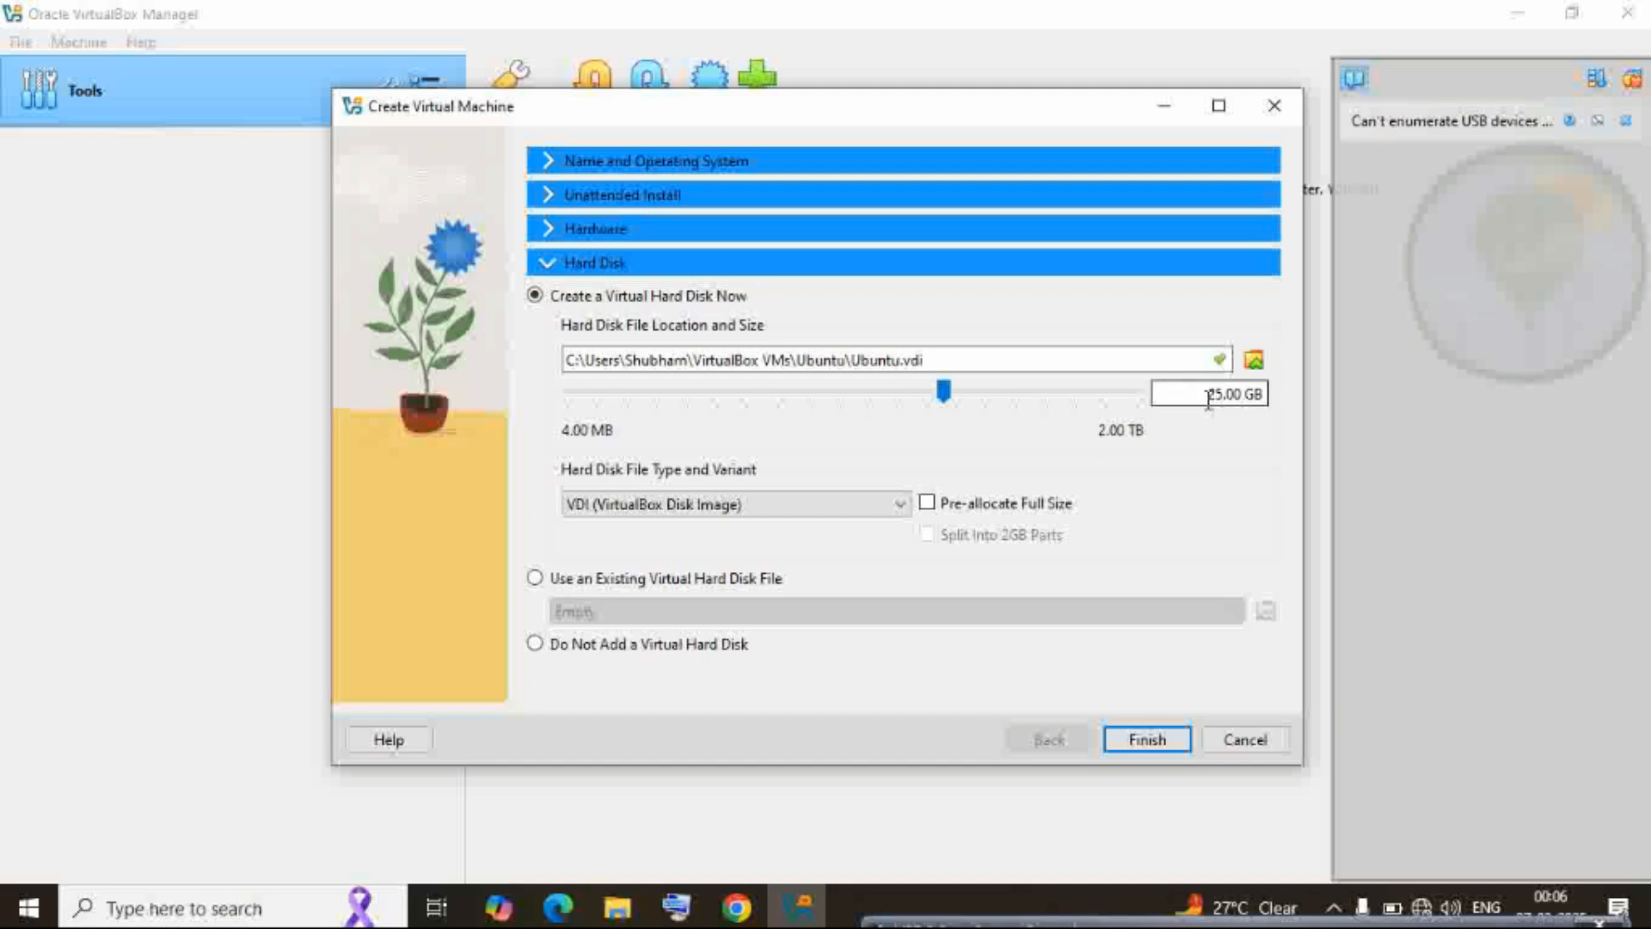
{"action": "key", "text": "BackSpace"}
{"action": "type", "text": "1"}
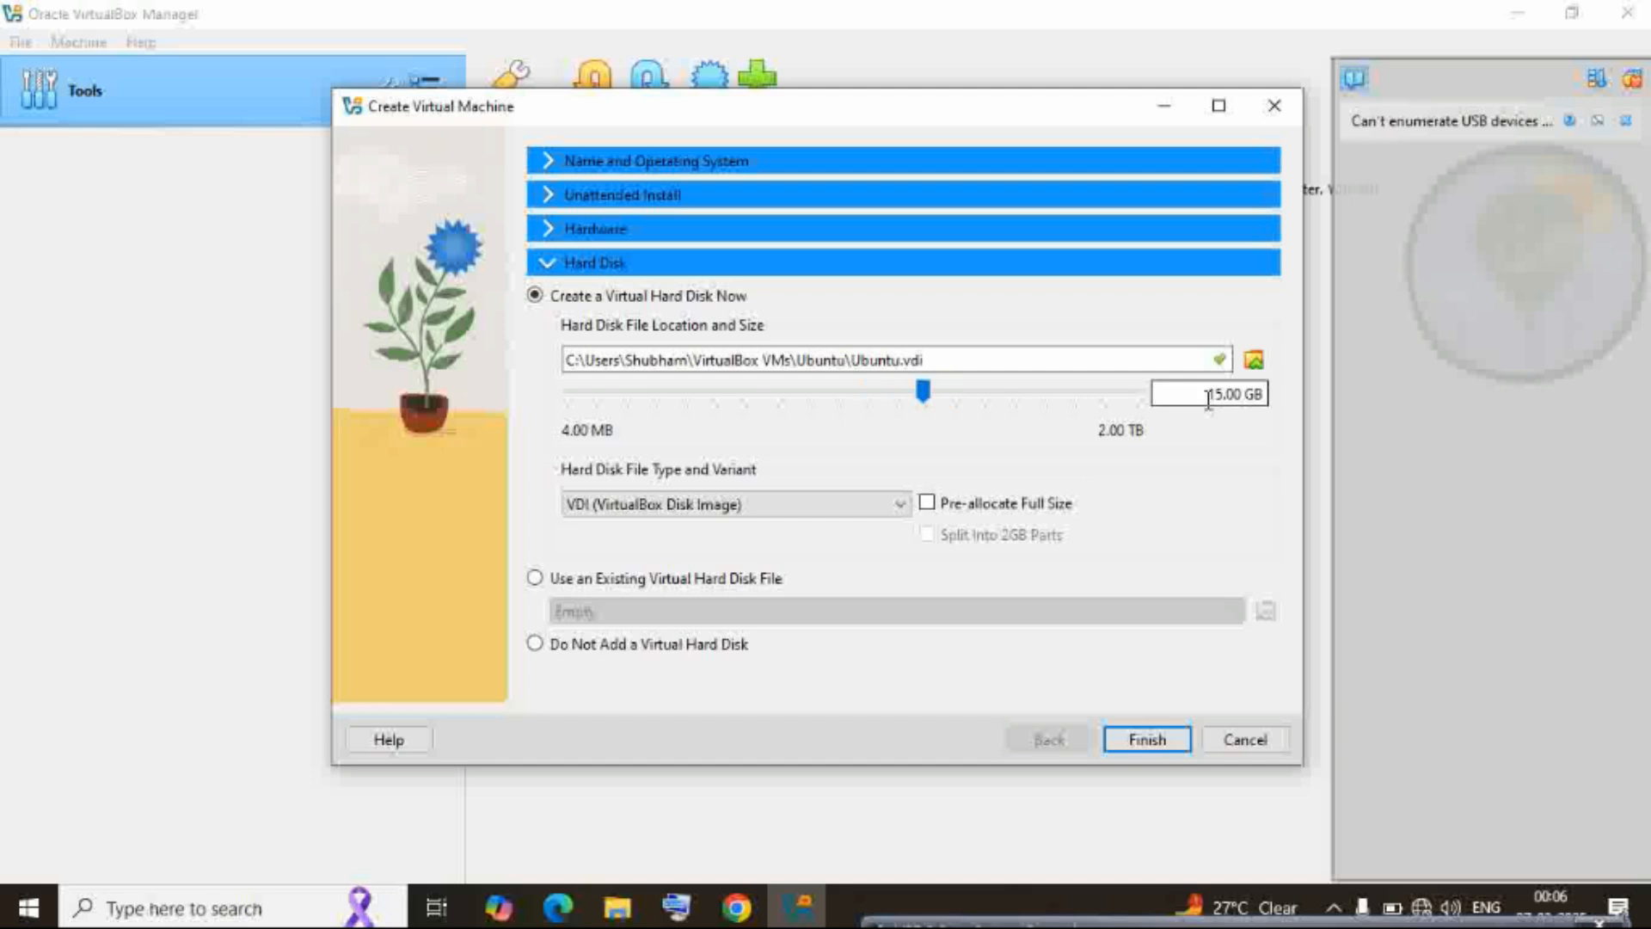
{"action": "left_click", "coordinate": [1148, 739]}
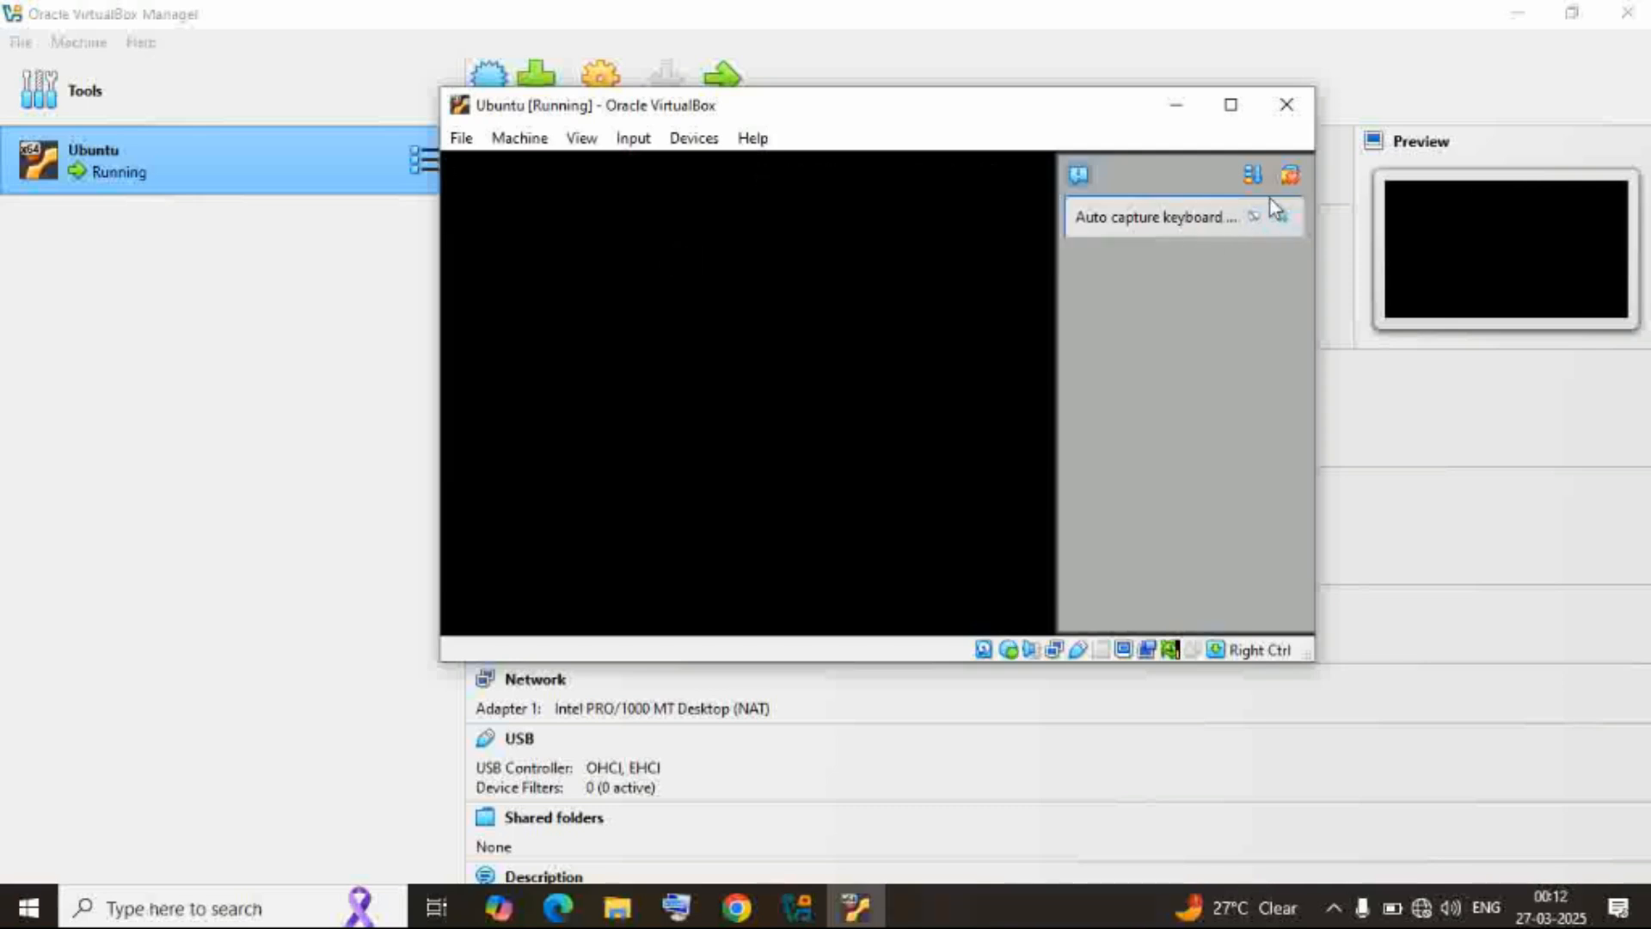
Dismiss the keyboard capture and mouse integration notifications and maximize the running Ubuntu virtual machine's window
{"action": "left_click", "coordinate": [1288, 175]}
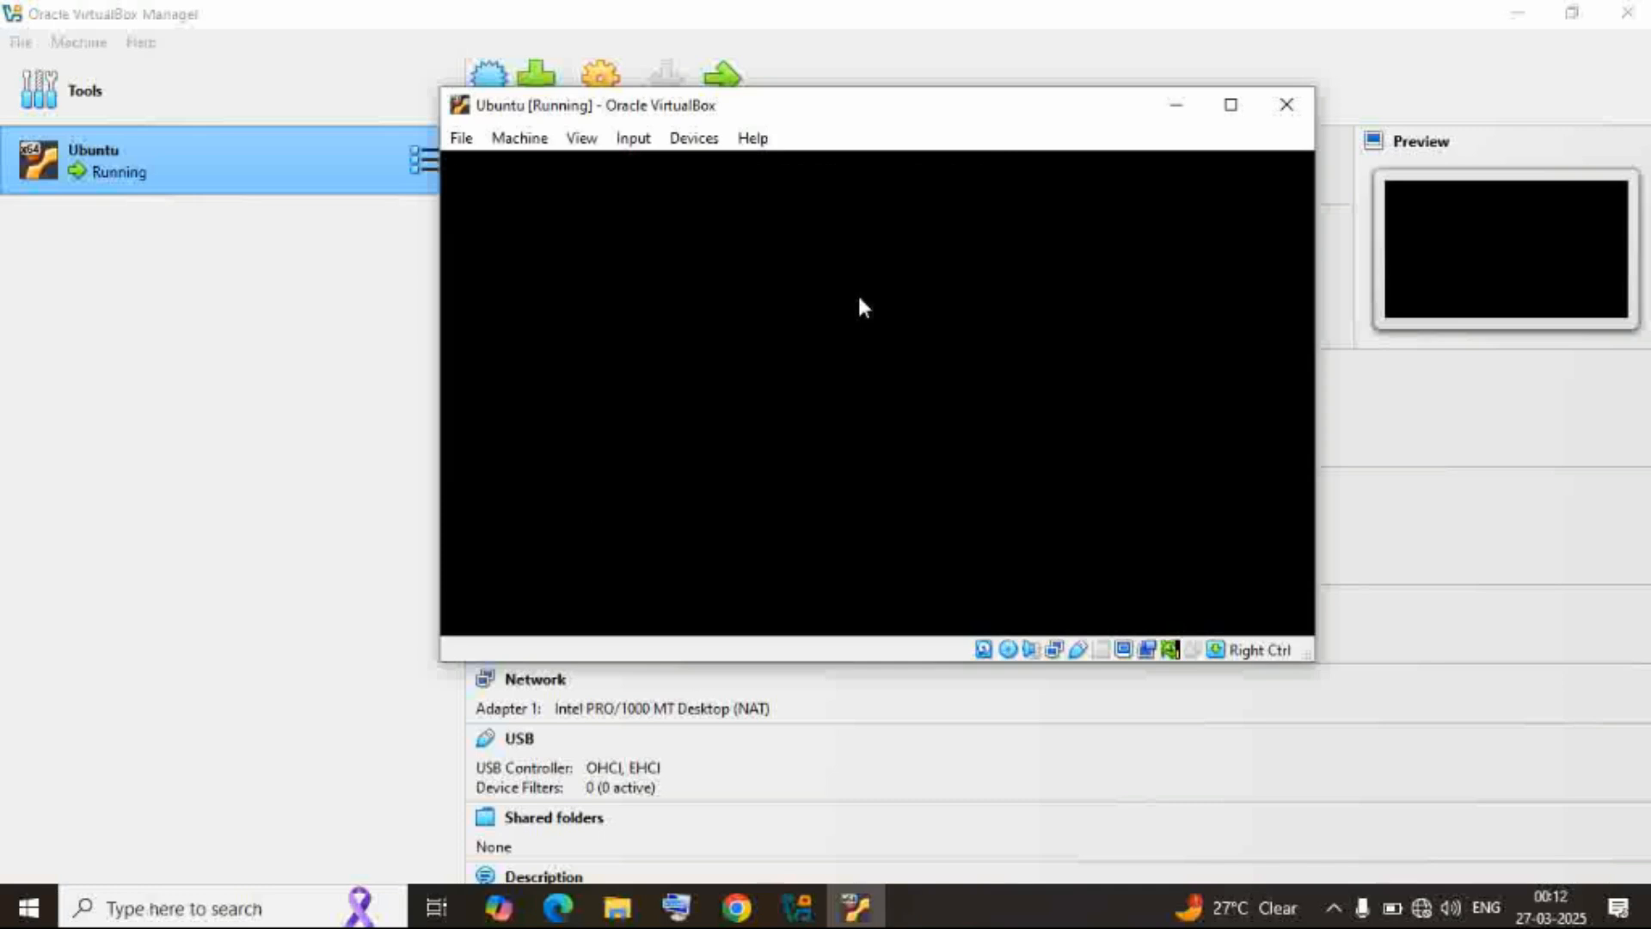
{"action": "left_click", "coordinate": [1230, 104]}
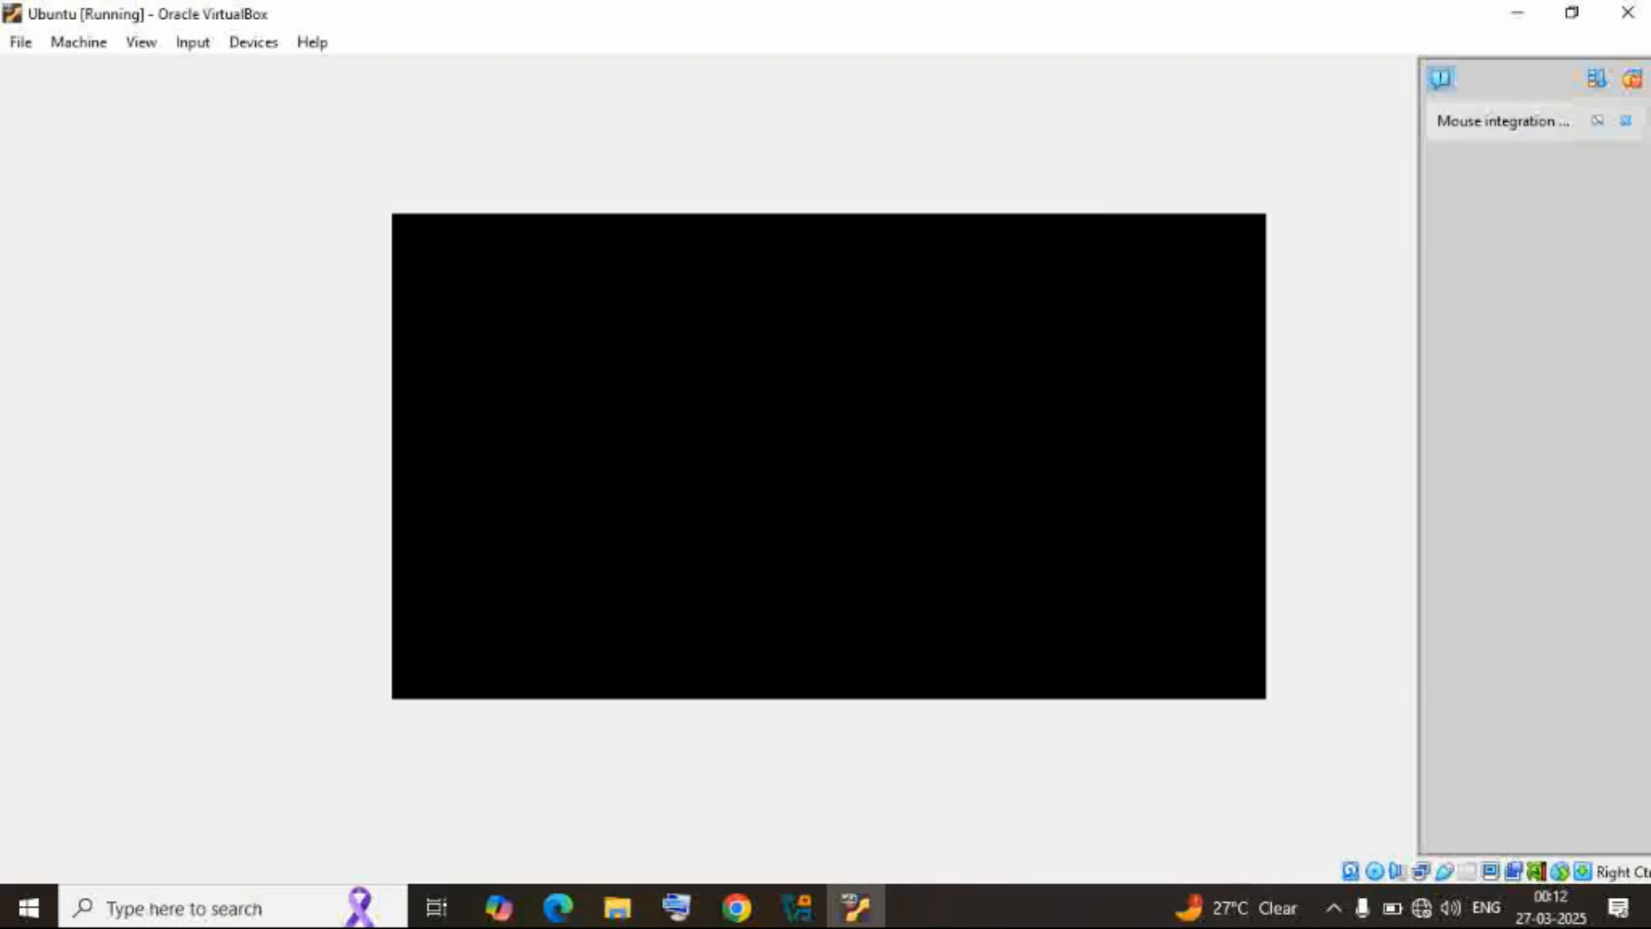
{"action": "left_click", "coordinate": [1623, 122]}
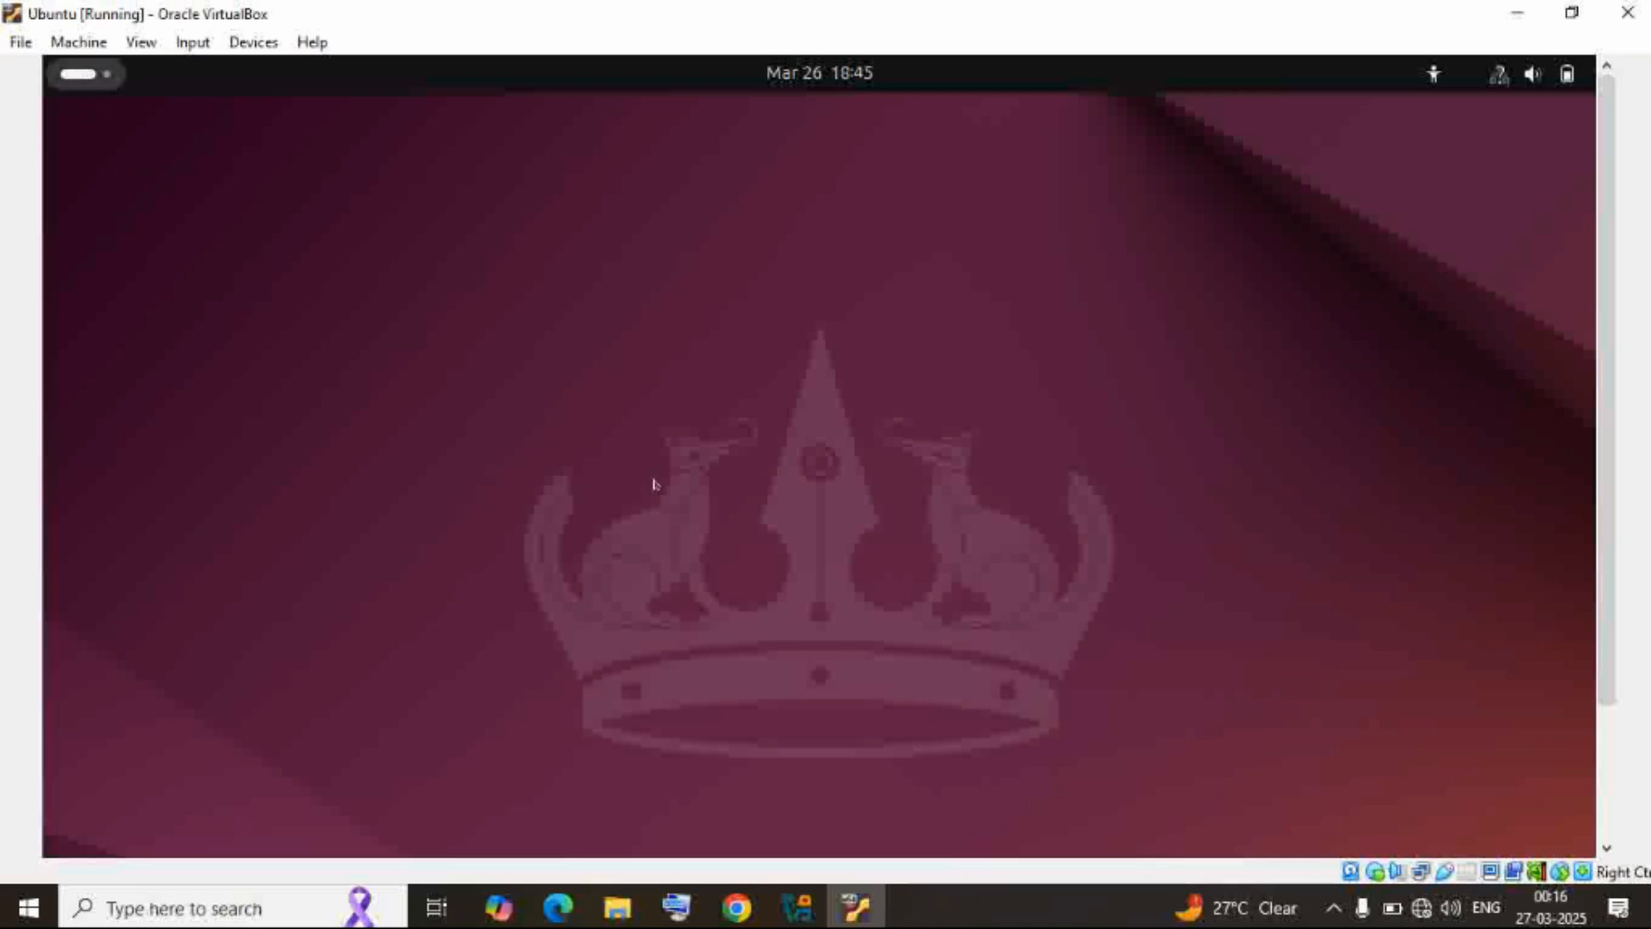
{"action": "key", "text": "super"}
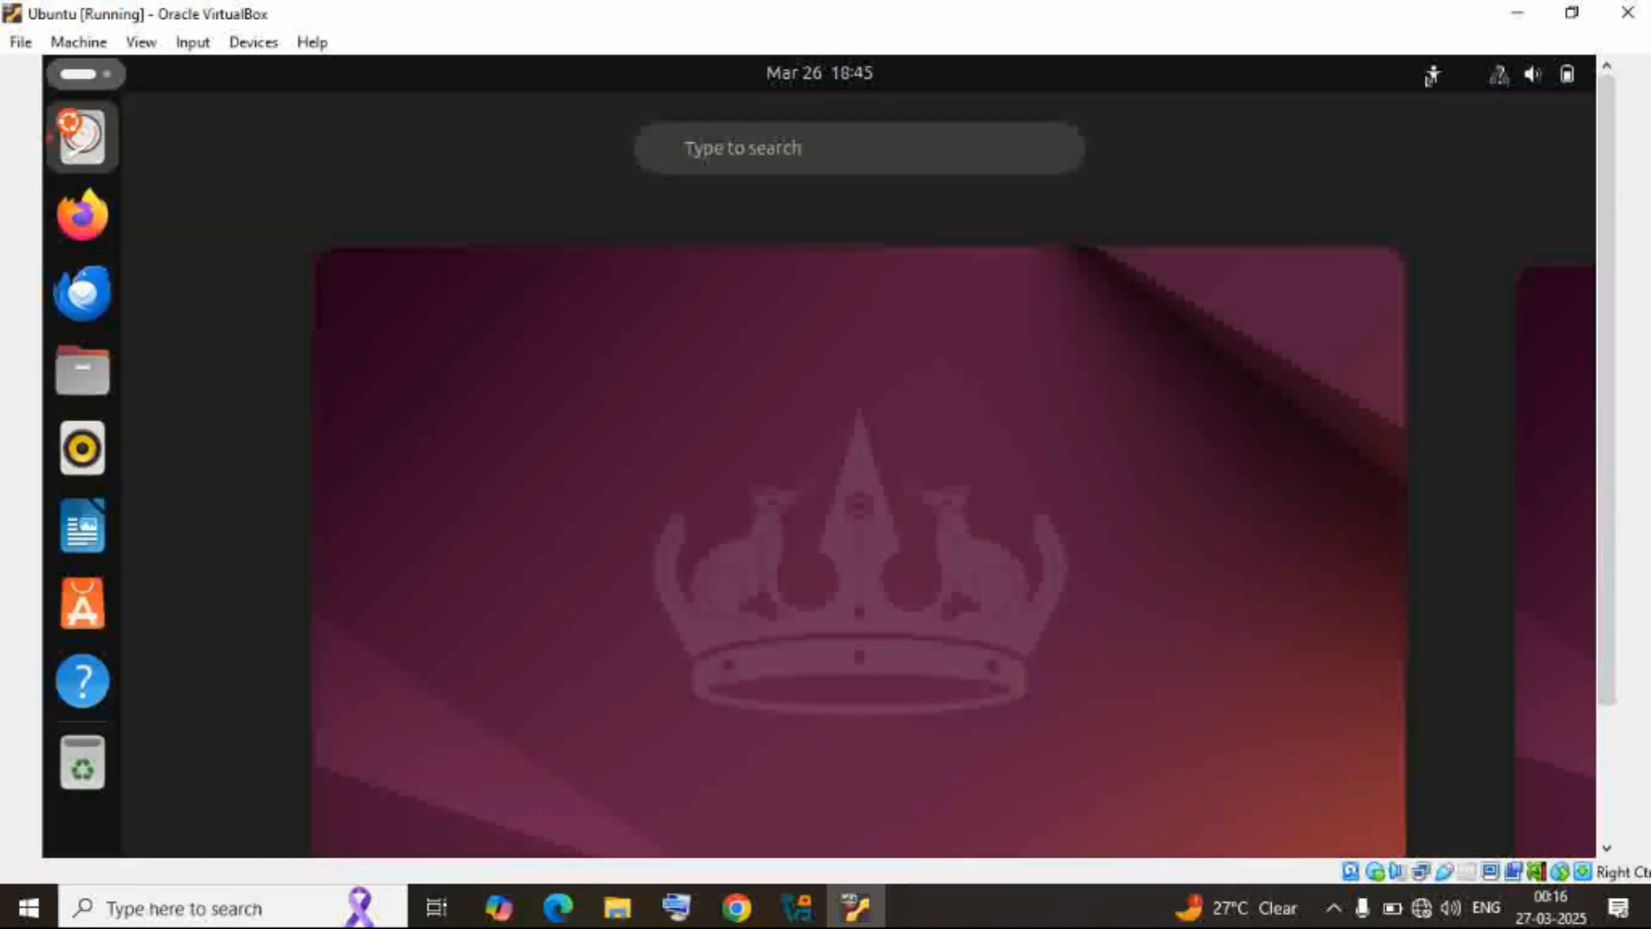
{"action": "left_click", "coordinate": [84, 369]}
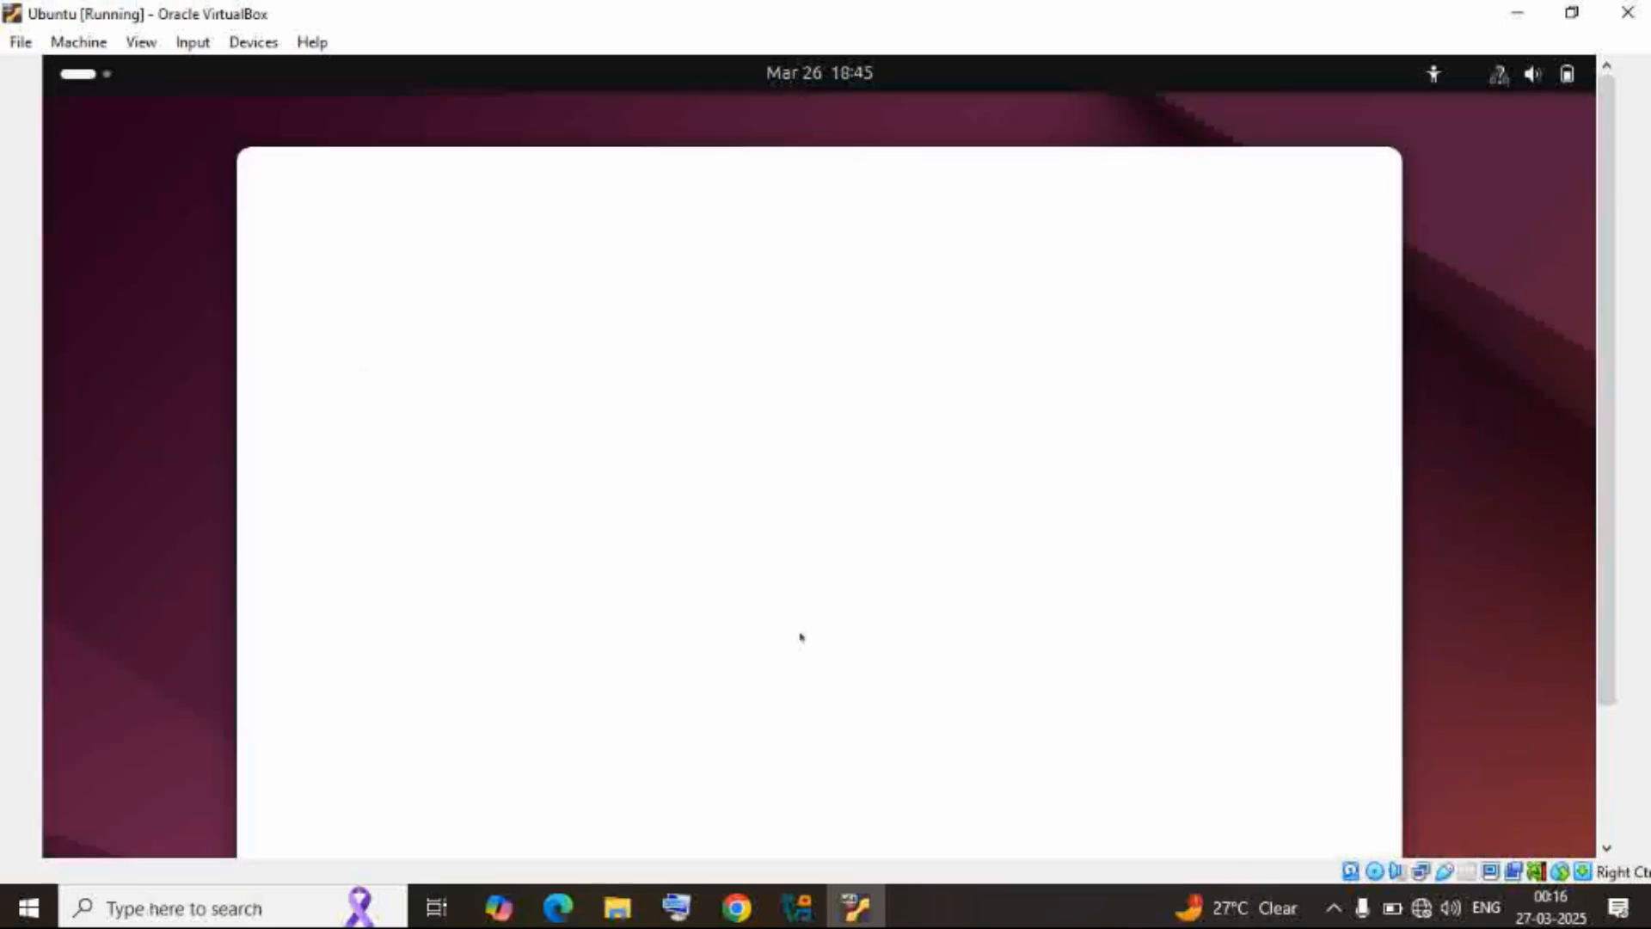
{"action": "mouse_move", "coordinate": [855, 912]}
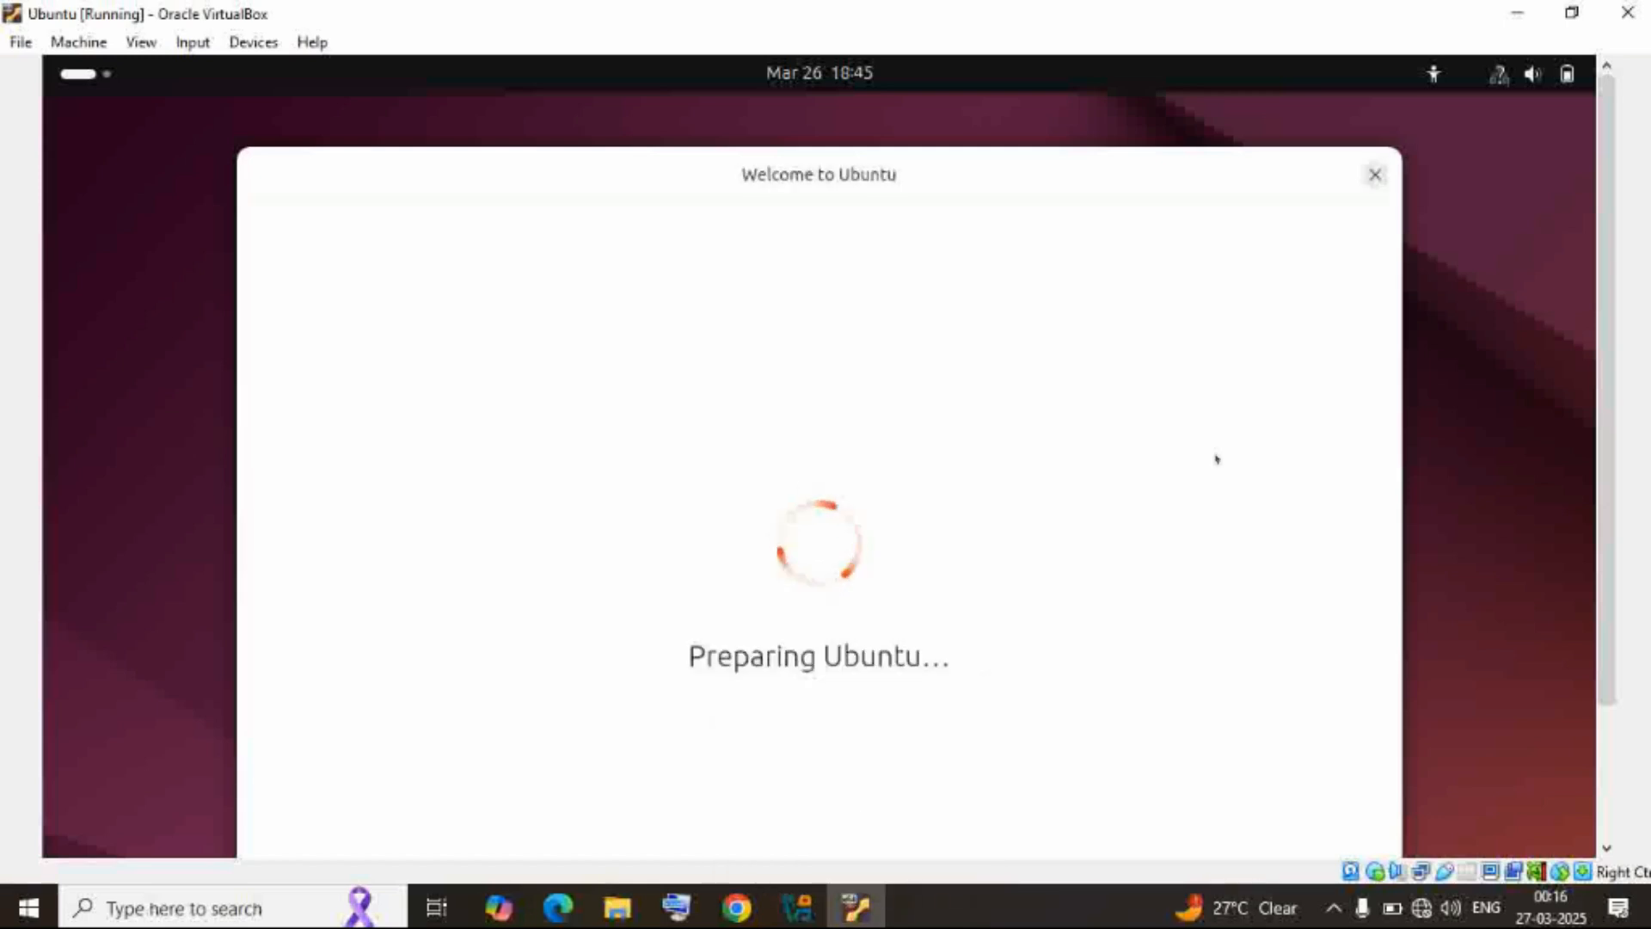
{"action": "left_click", "coordinate": [1607, 849]}
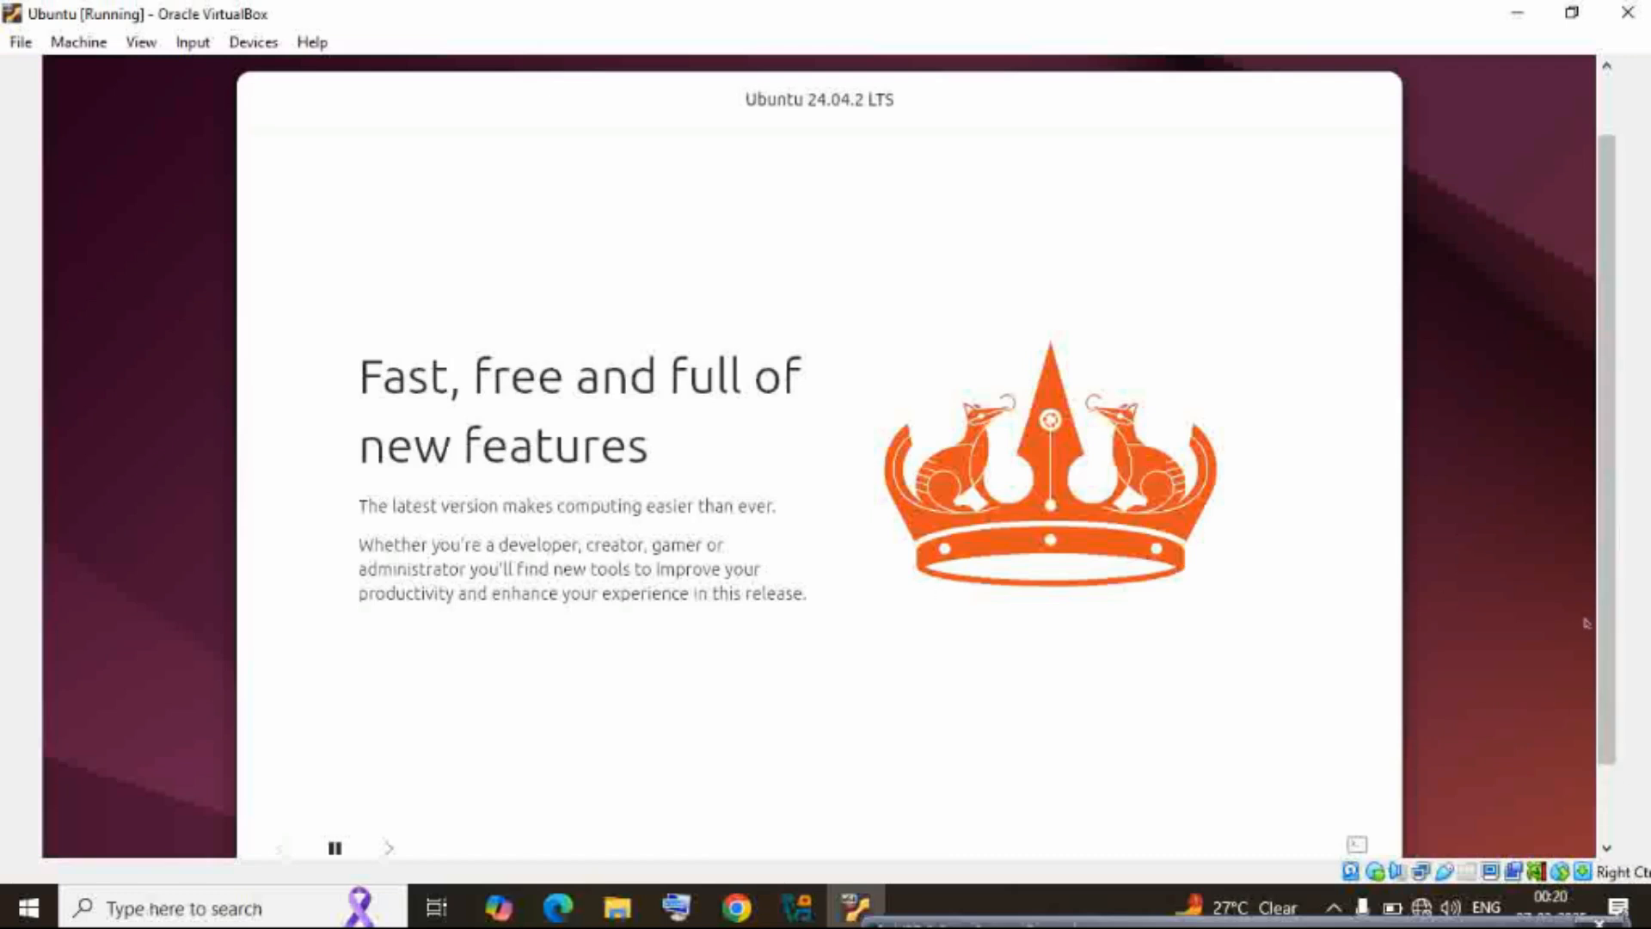
{"action": "left_click_drag", "start_coordinate": [1603, 622], "coordinate": [1620, 699]}
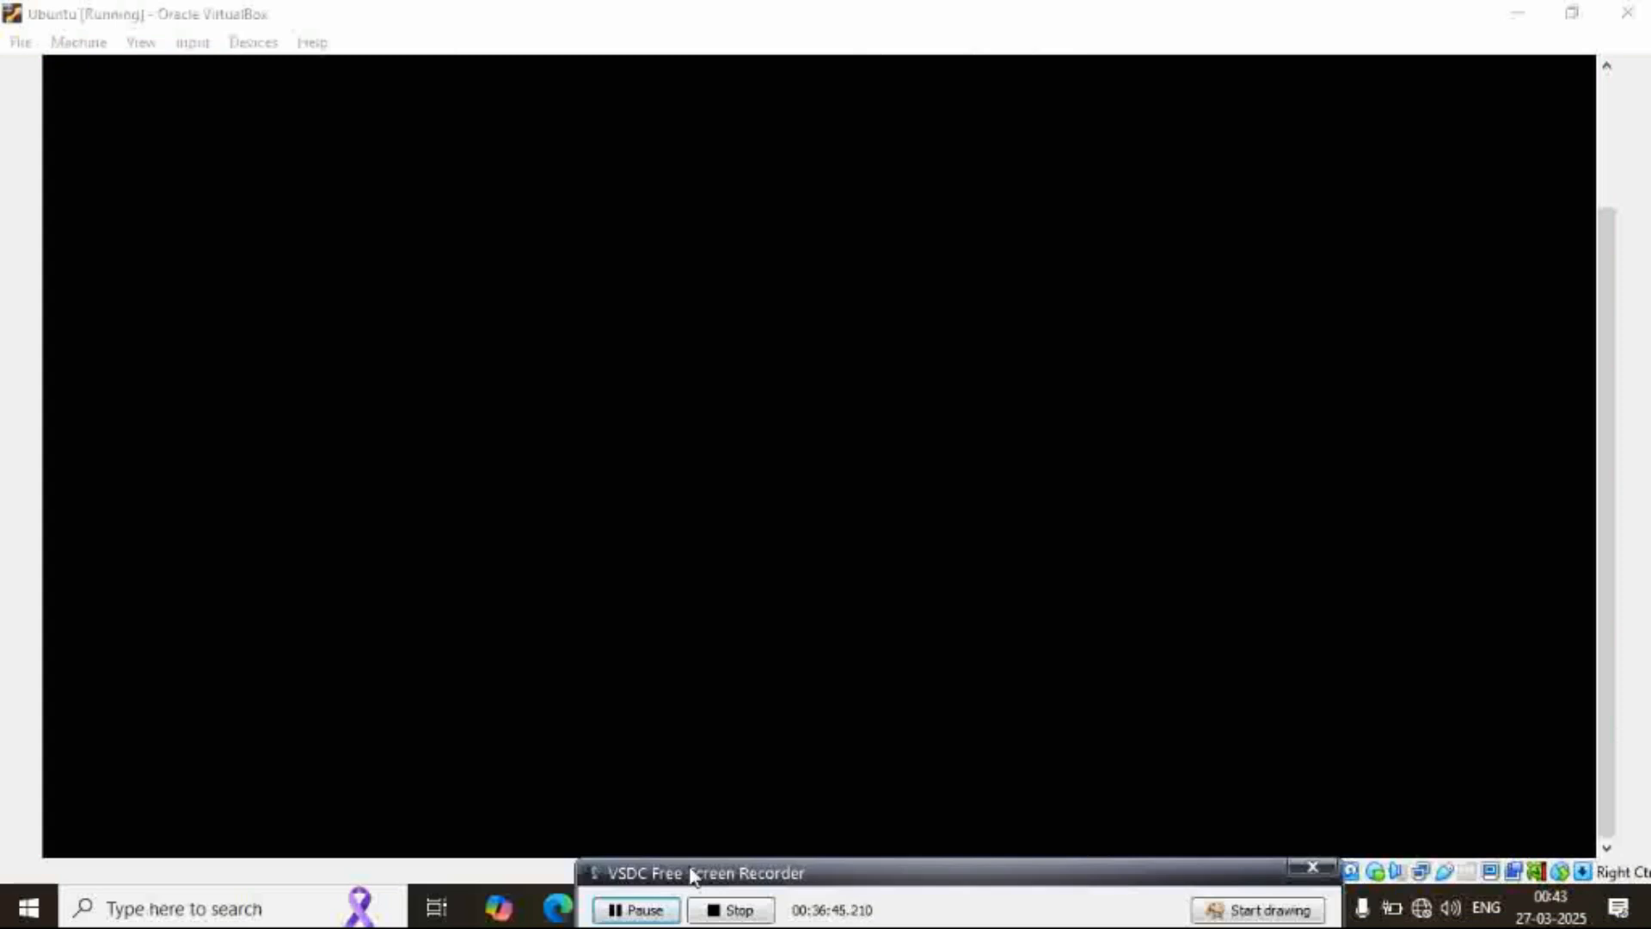
{"action": "left_click_drag", "start_coordinate": [690, 875], "coordinate": [877, 927]}
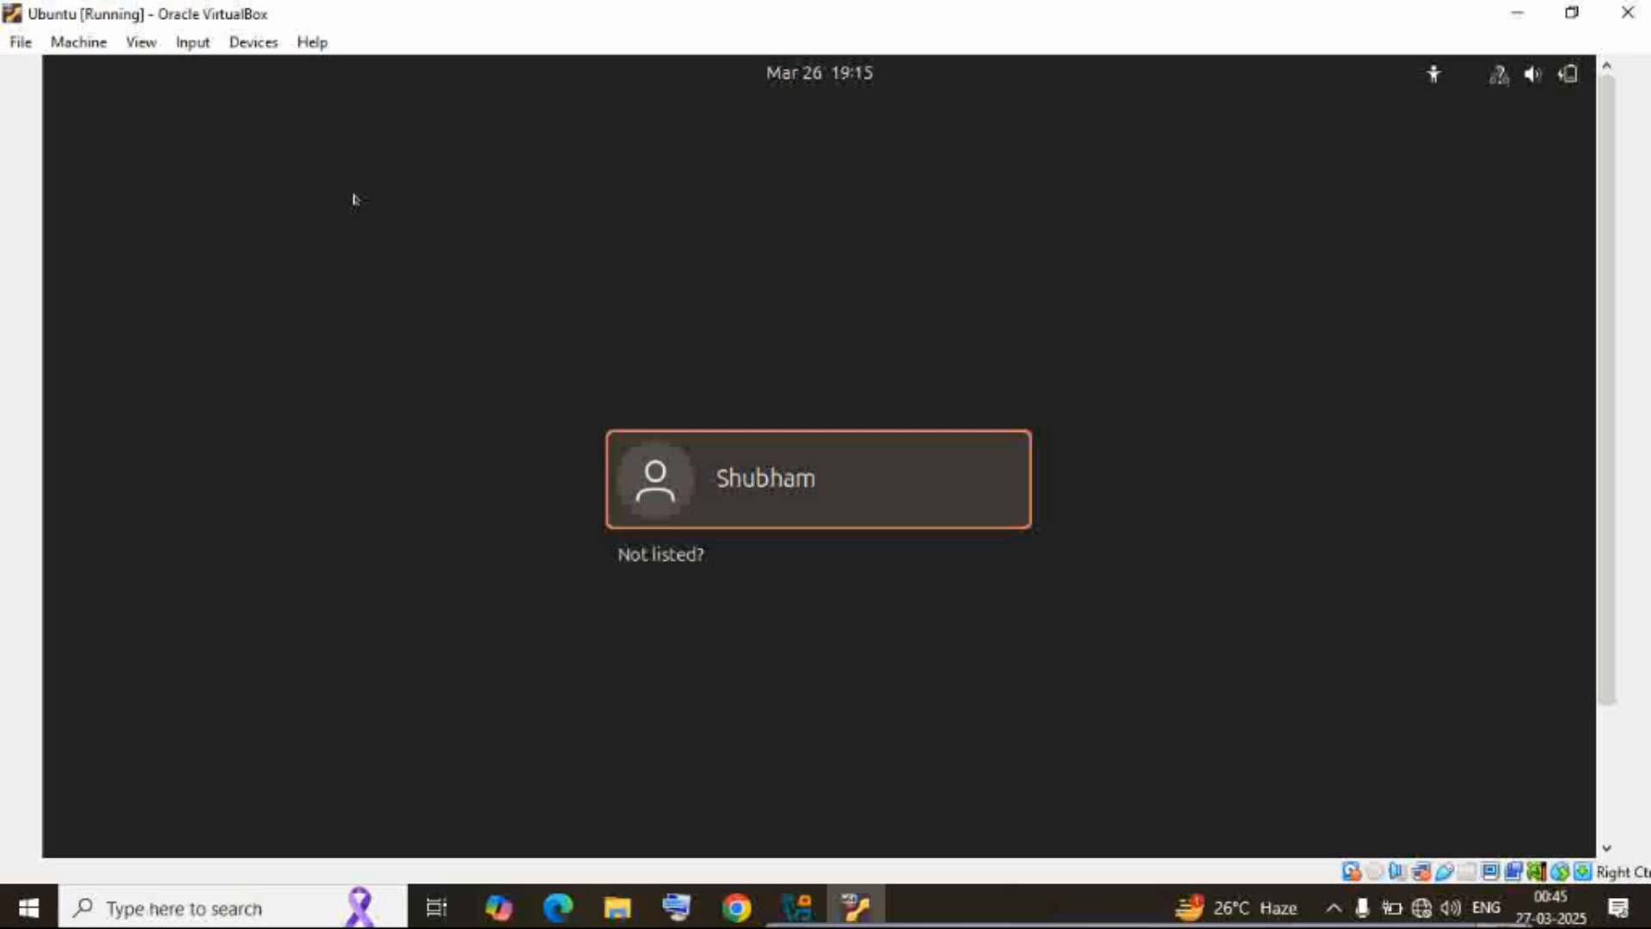
Log in to Ubuntu as the listed user by entering the account password
{"action": "left_click", "coordinate": [711, 458]}
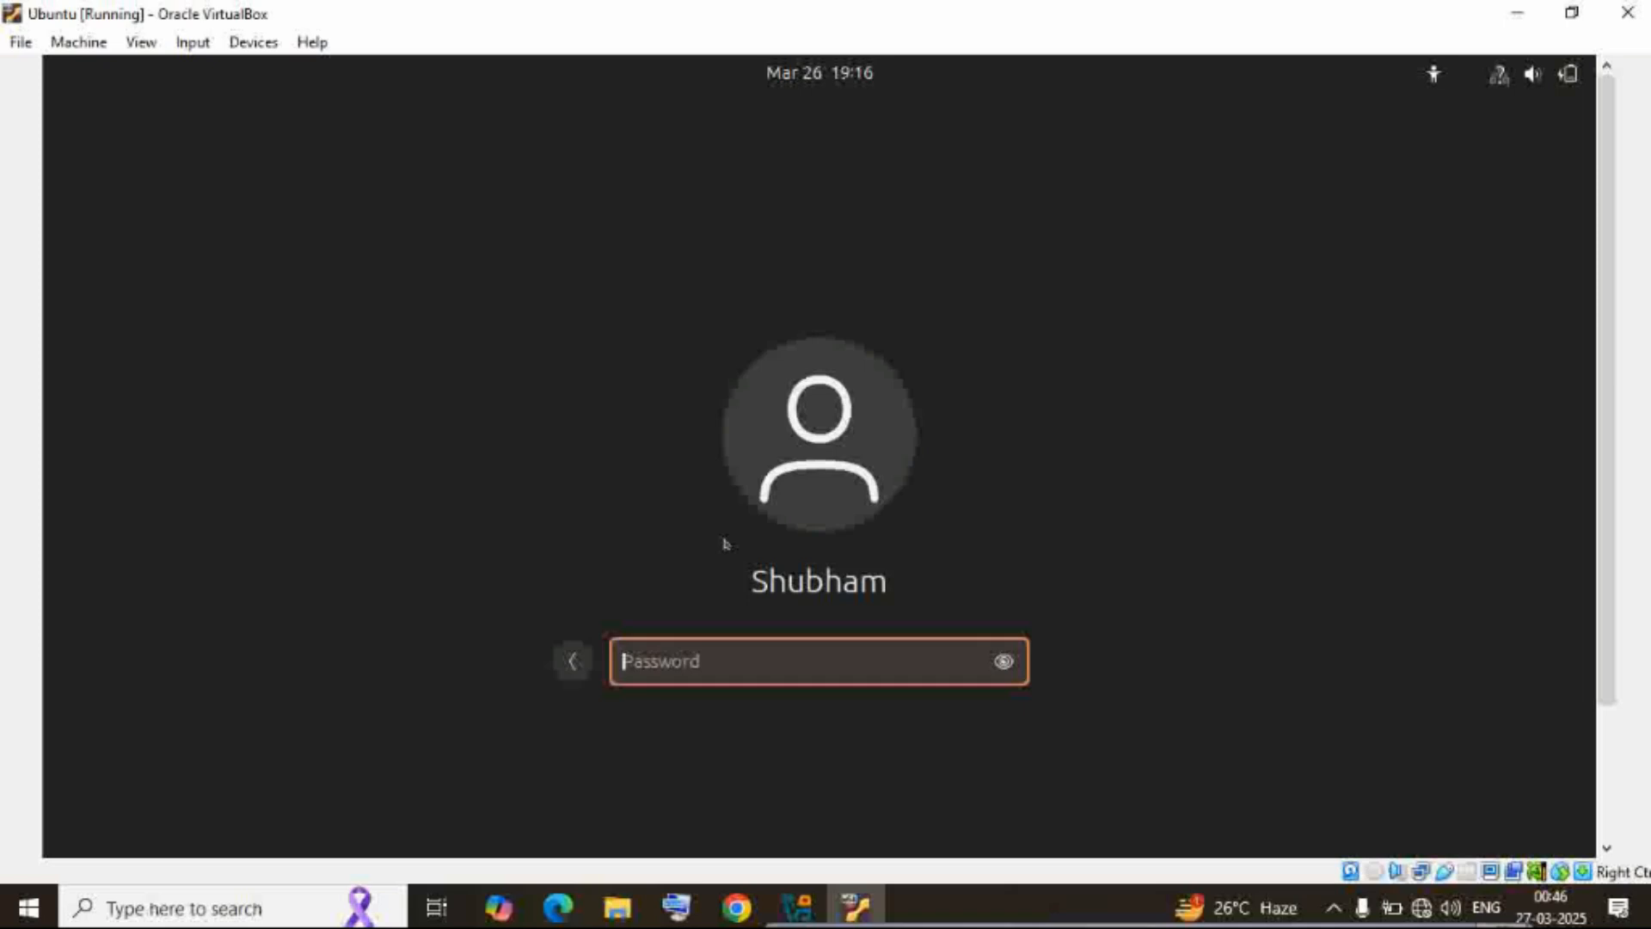
{"action": "type", "text": "********"}
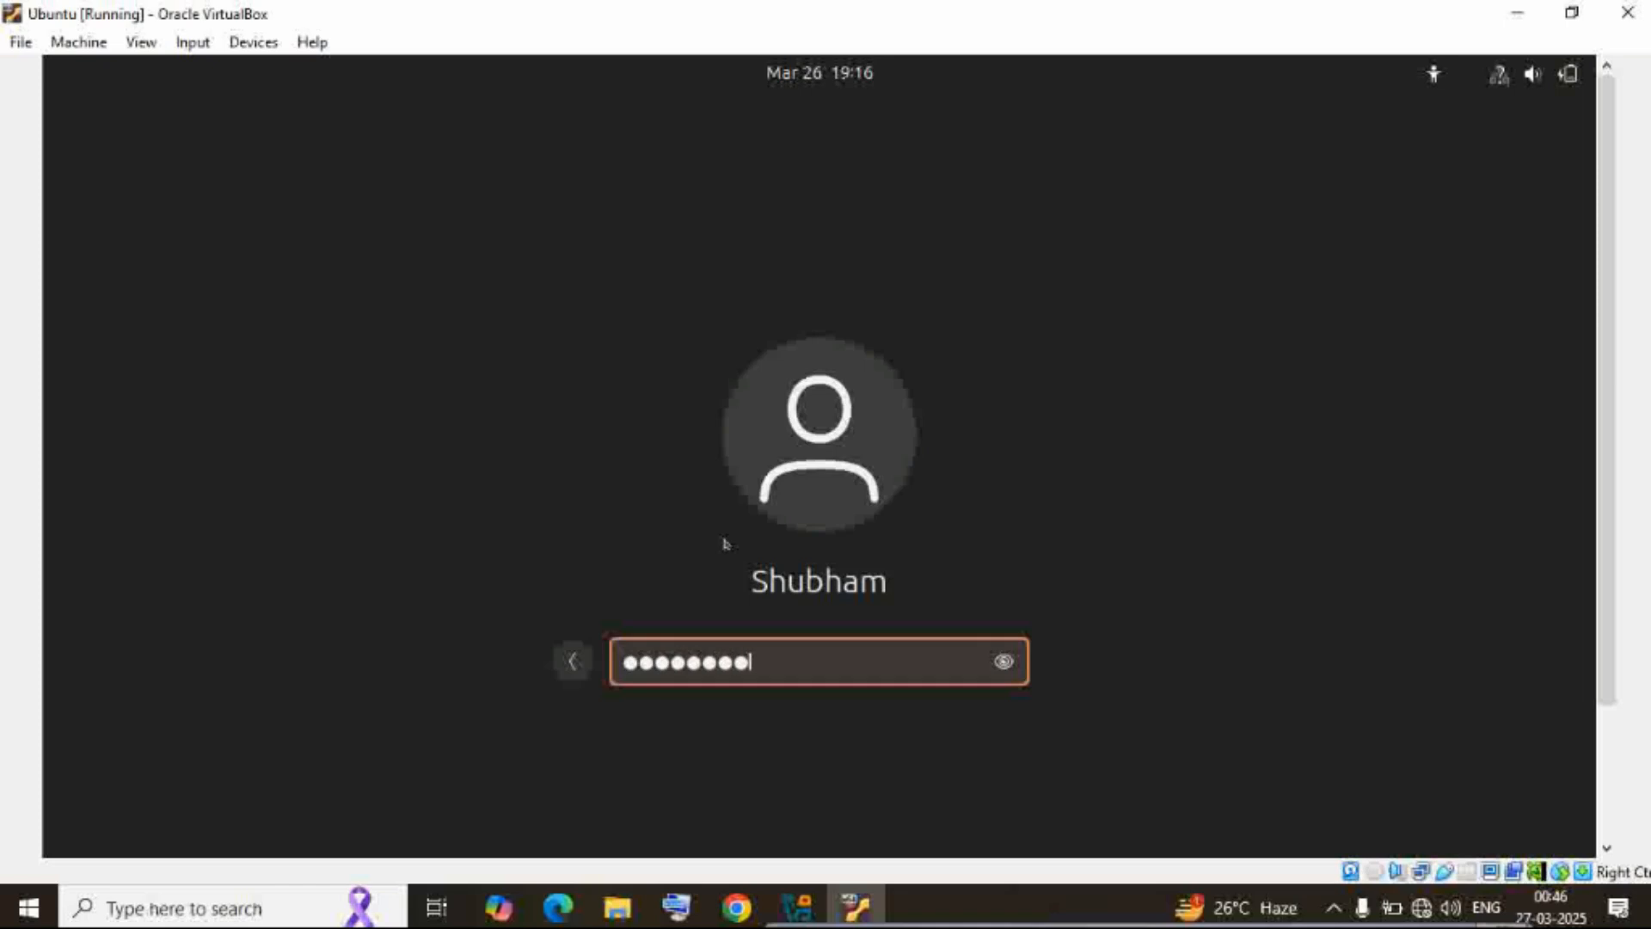
{"action": "type", "text": "*"}
{"action": "key", "text": "Return"}
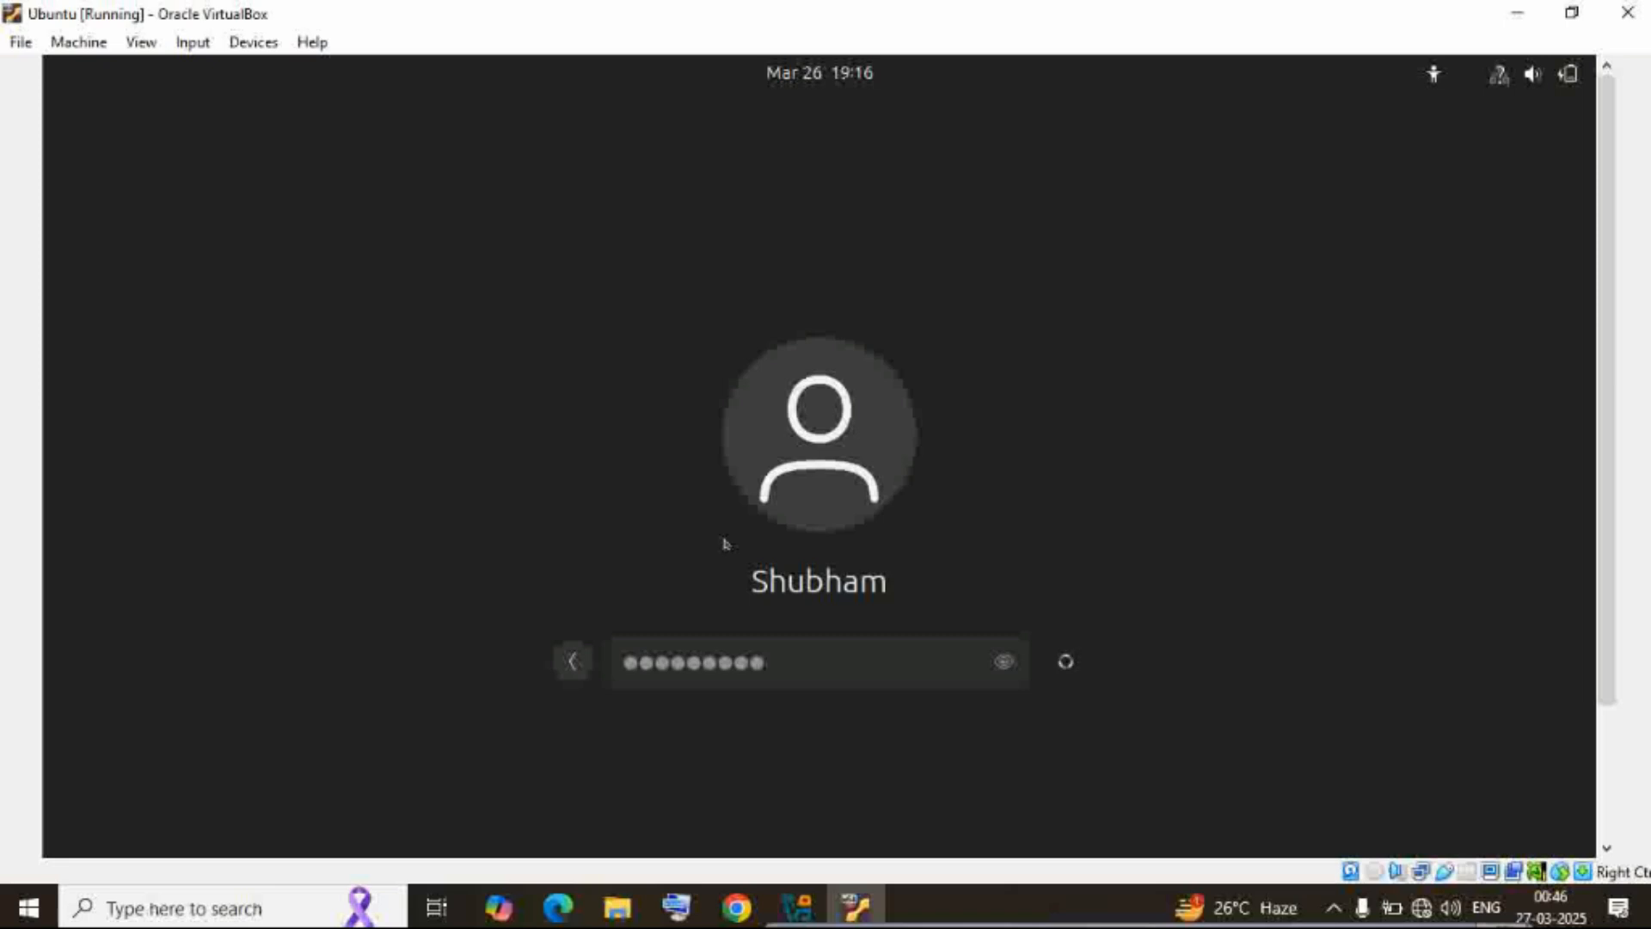
{"action": "type", "text": "*****"}
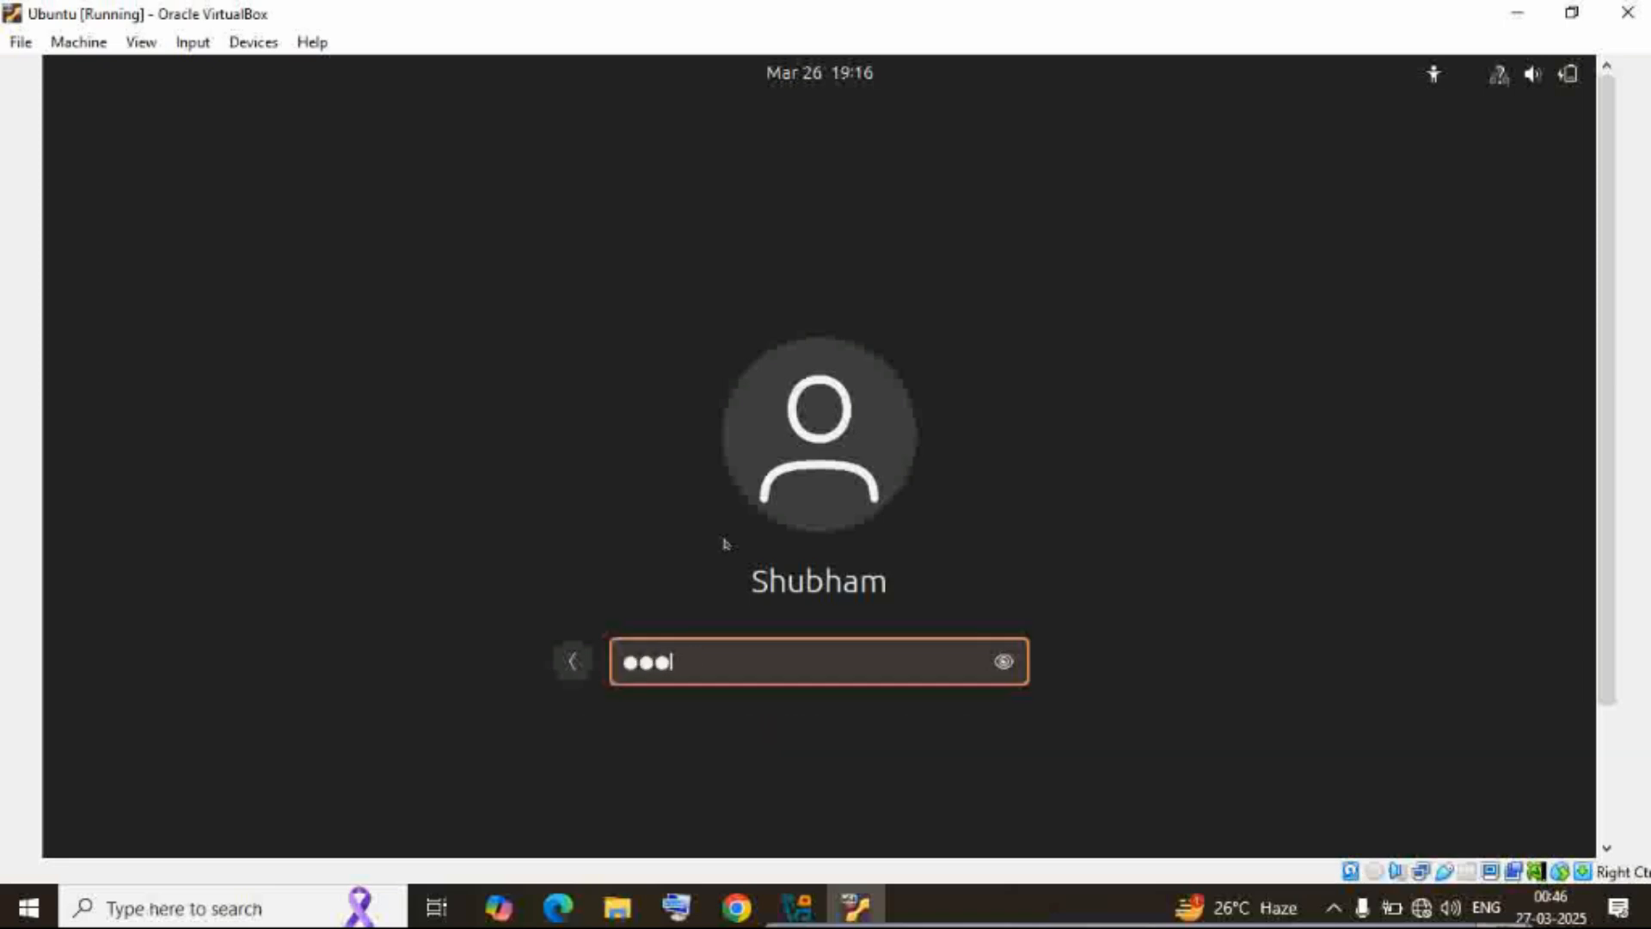
{"action": "type", "text": "*****"}
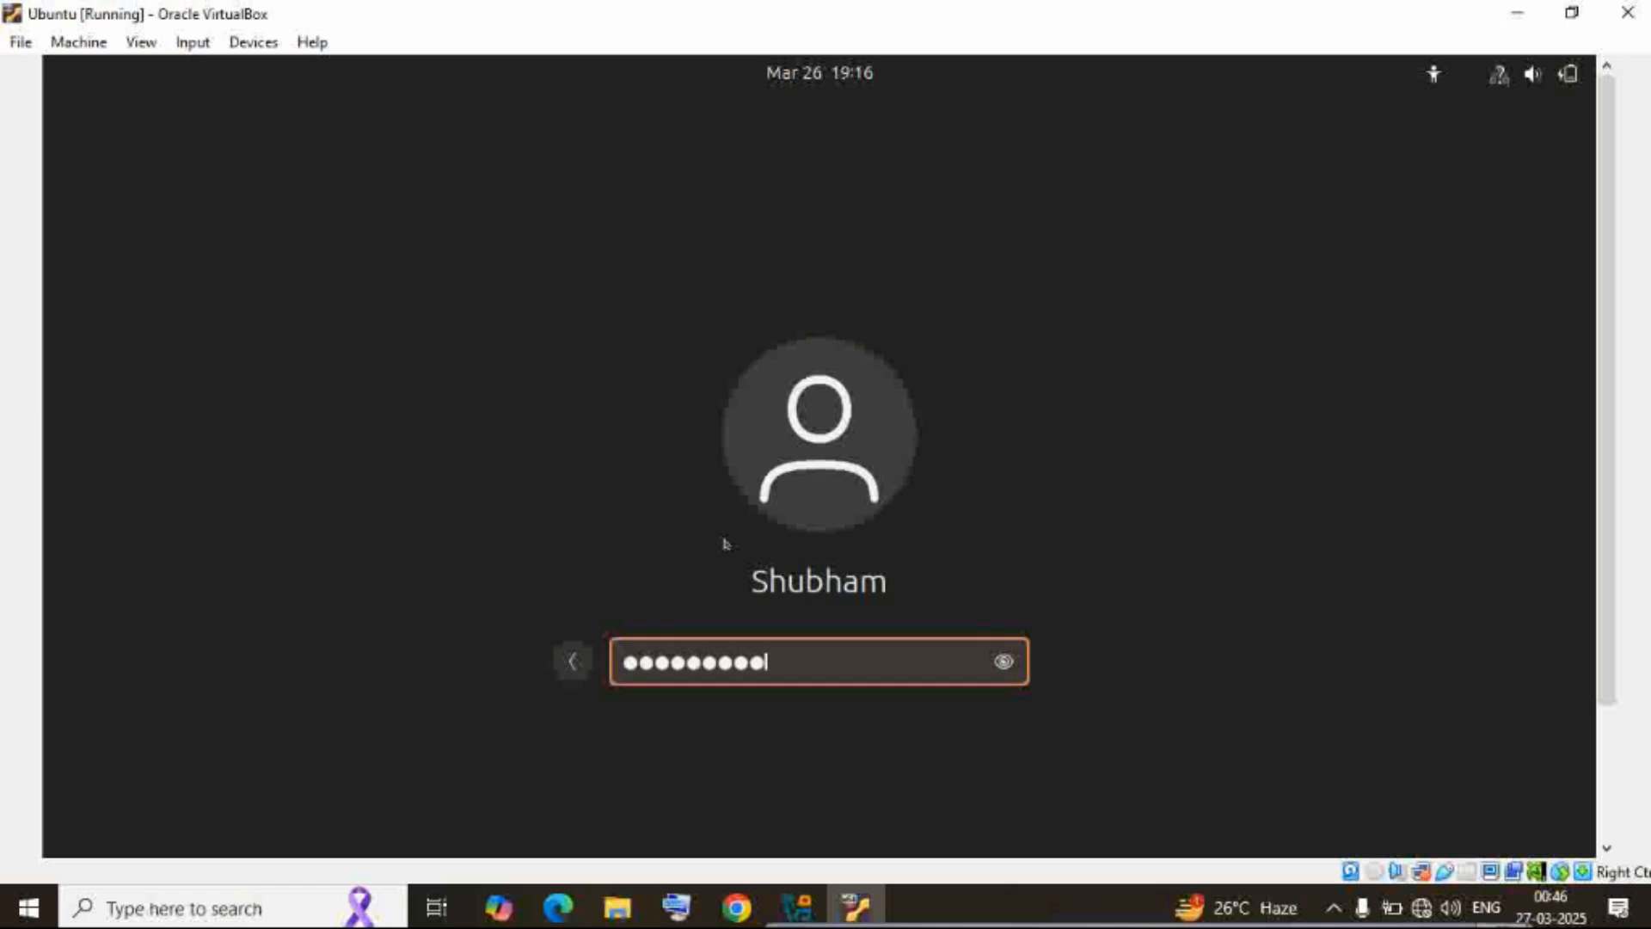
{"action": "key", "text": "Return"}
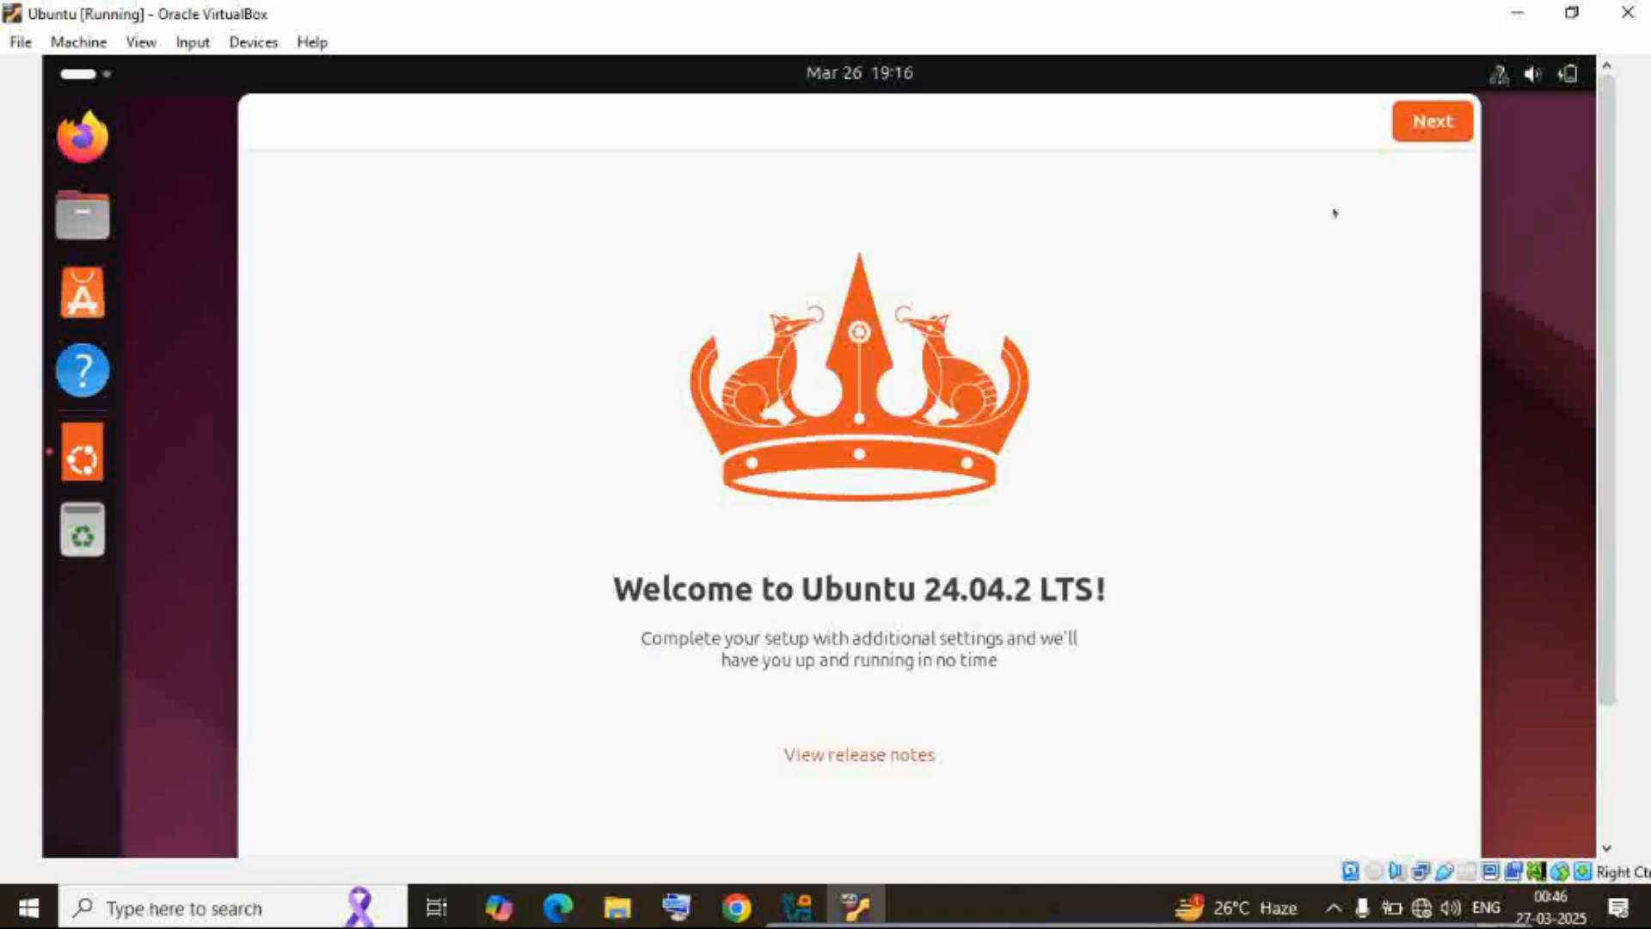
Complete the Ubuntu 24.04.2 LTS welcome setup, skipping Ubuntu Pro and choosing not to share system data
{"action": "left_click", "coordinate": [1433, 122]}
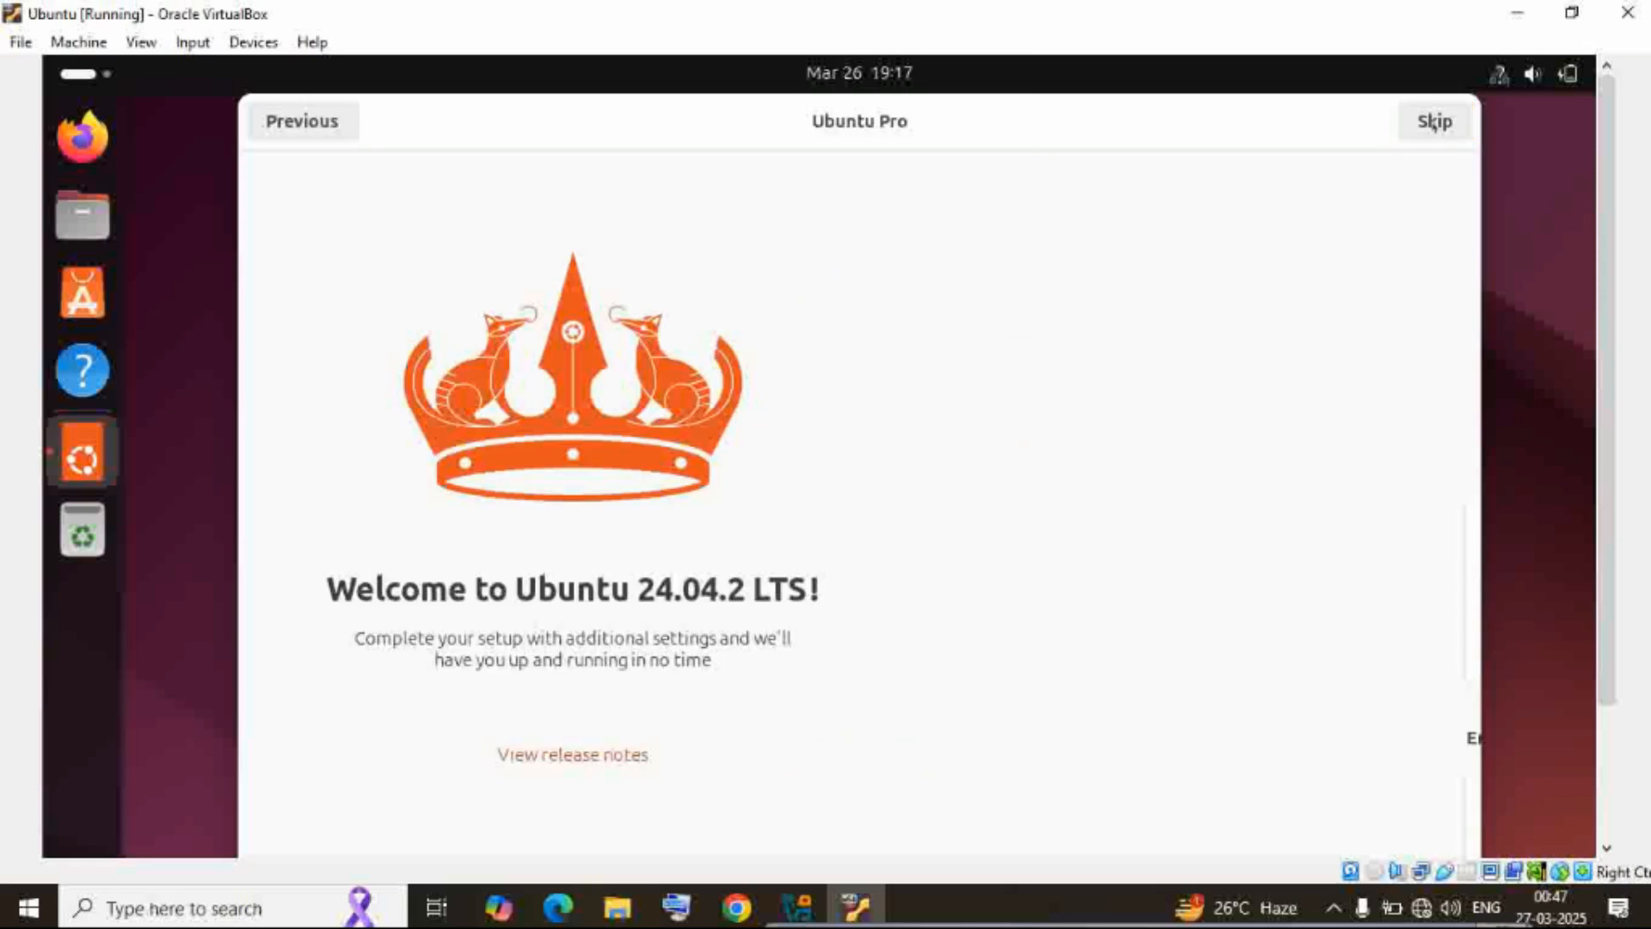
{"action": "left_click", "coordinate": [1432, 123]}
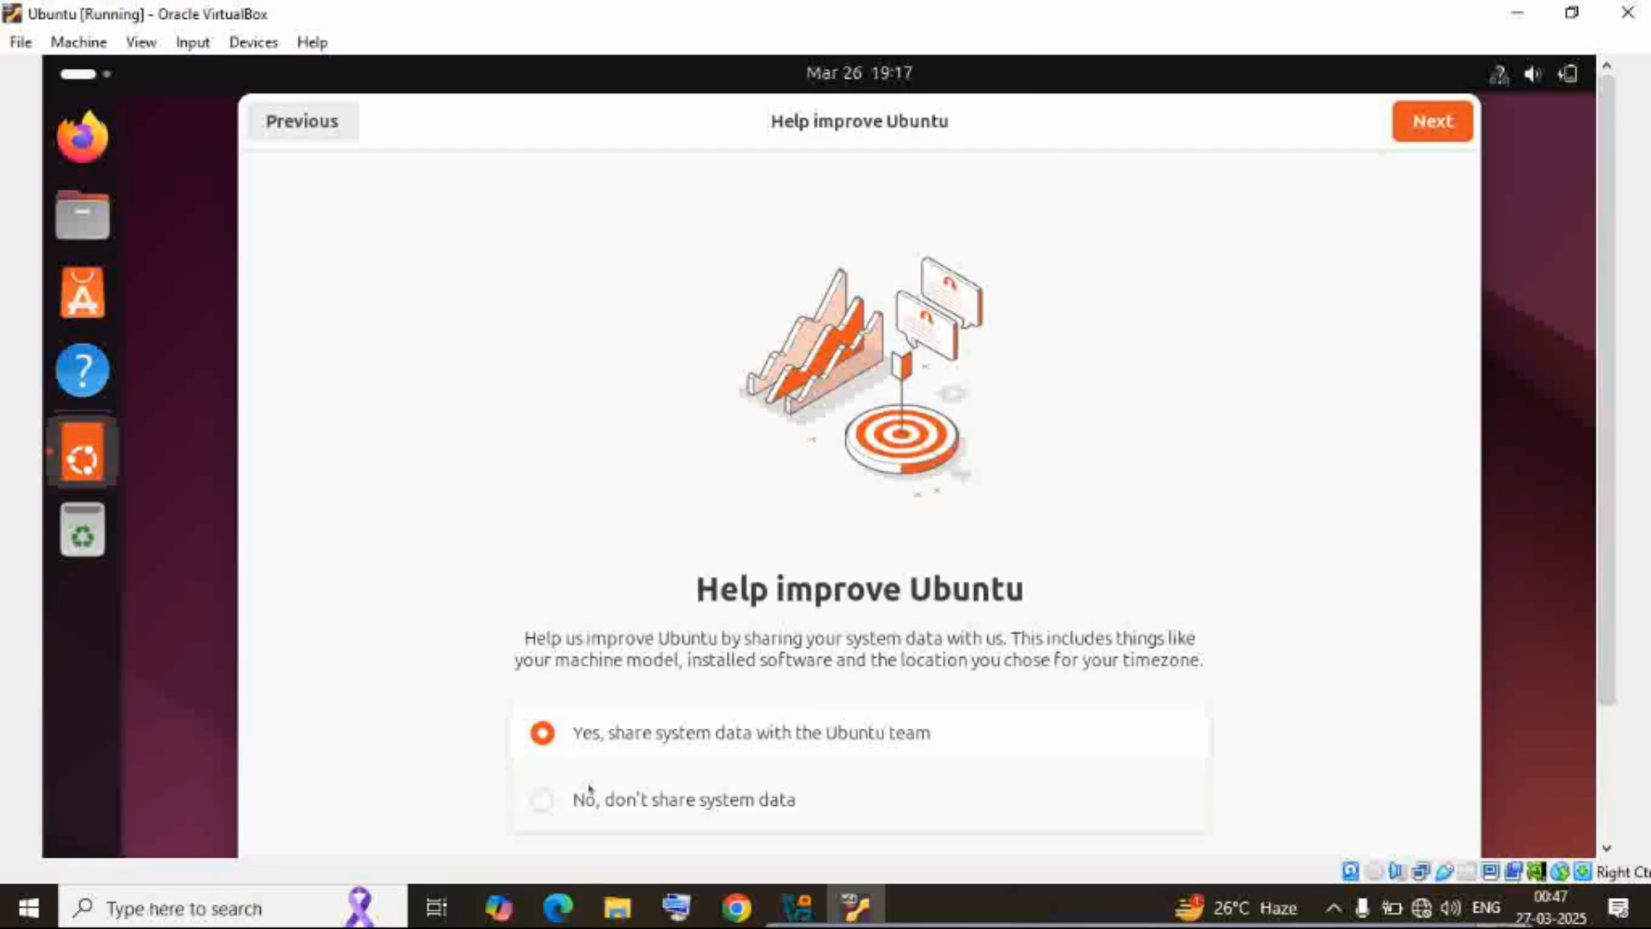
{"action": "left_click", "coordinate": [542, 801]}
{"action": "left_click", "coordinate": [1438, 125]}
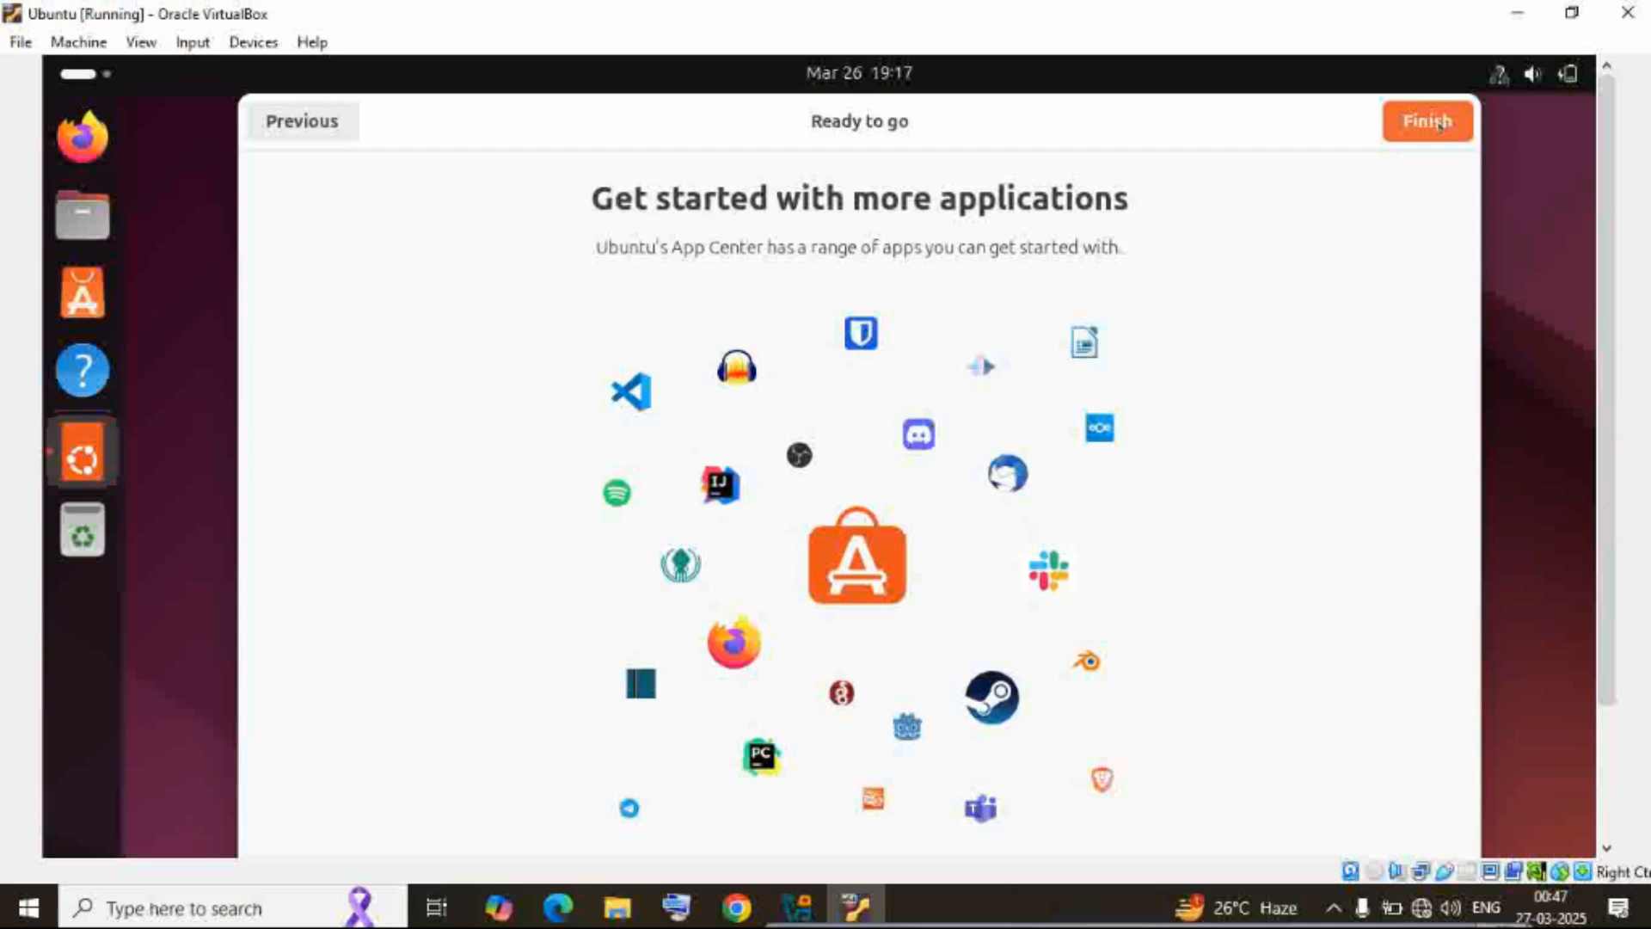
{"action": "left_click", "coordinate": [1429, 121]}
Bring up the context menu of the Ubuntu desktop
{"action": "right_click", "coordinate": [885, 469]}
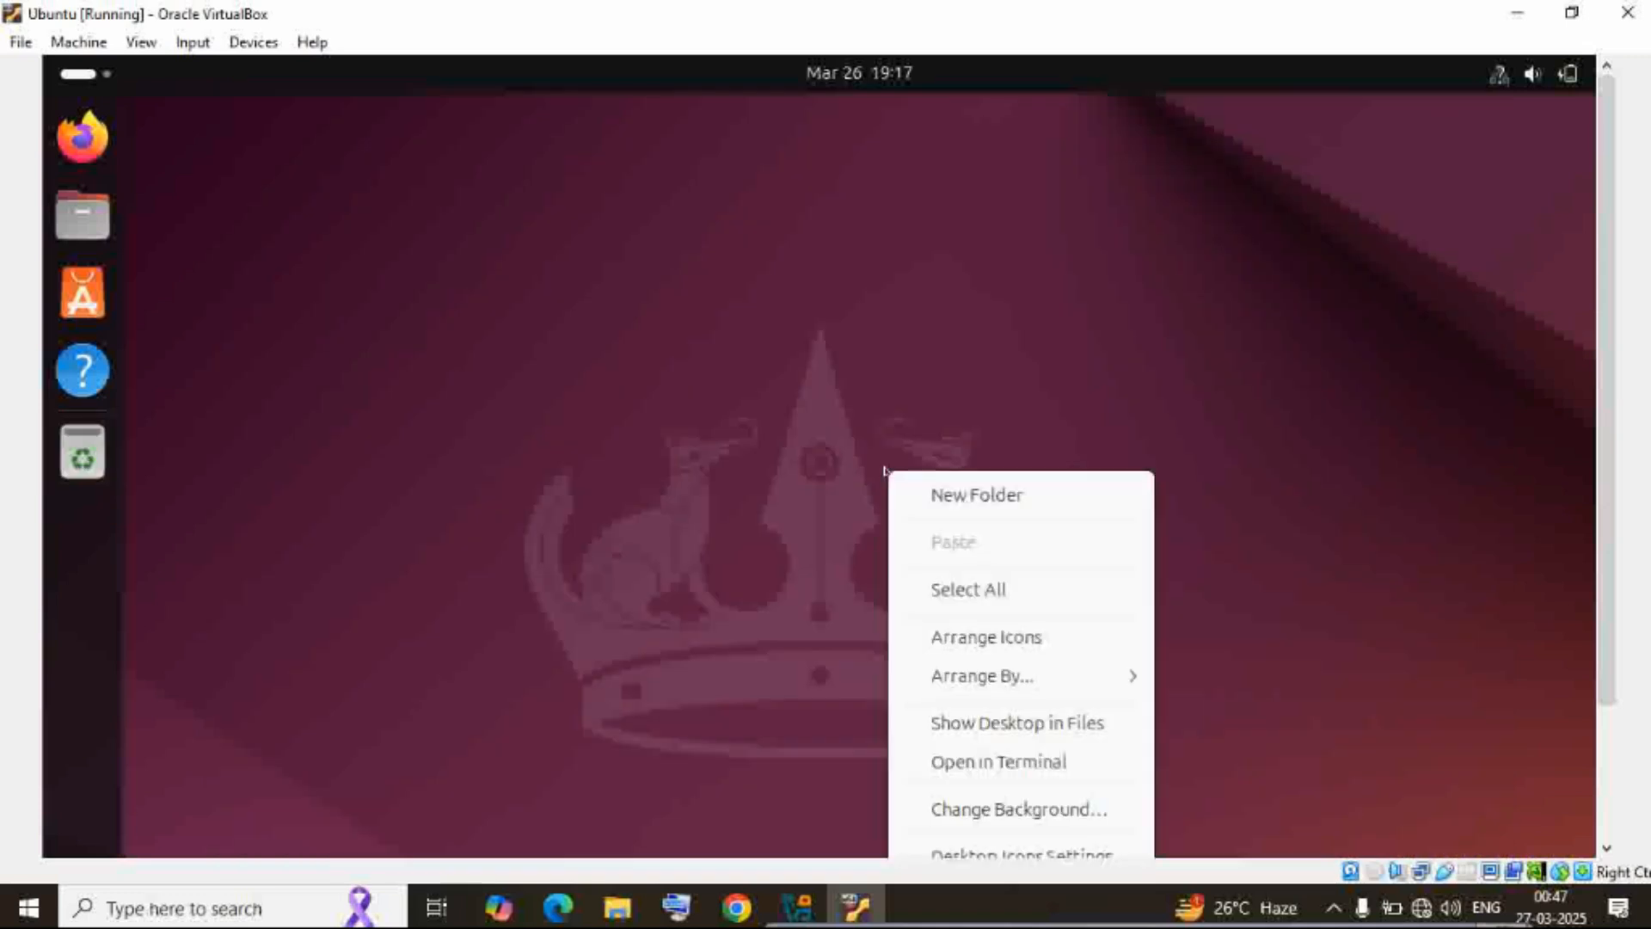